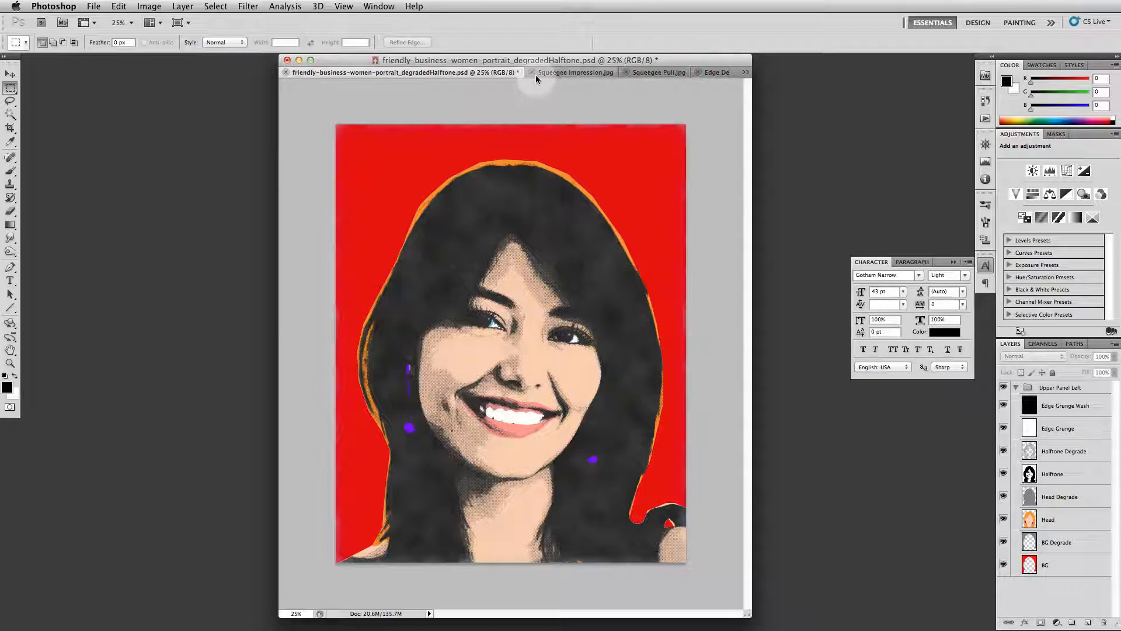
- Close the Squeegee Impression, Squeegee Pull and Edge Degrade texture images, keeping only the degraded halftone portrait open
left_click(562, 72)
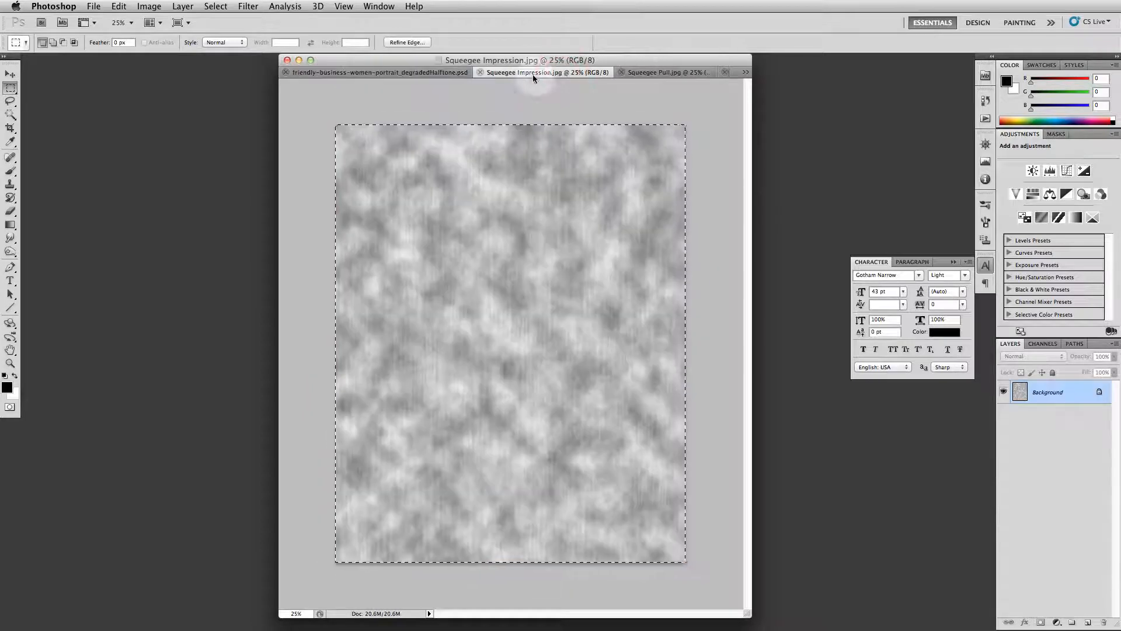
left_click(481, 71)
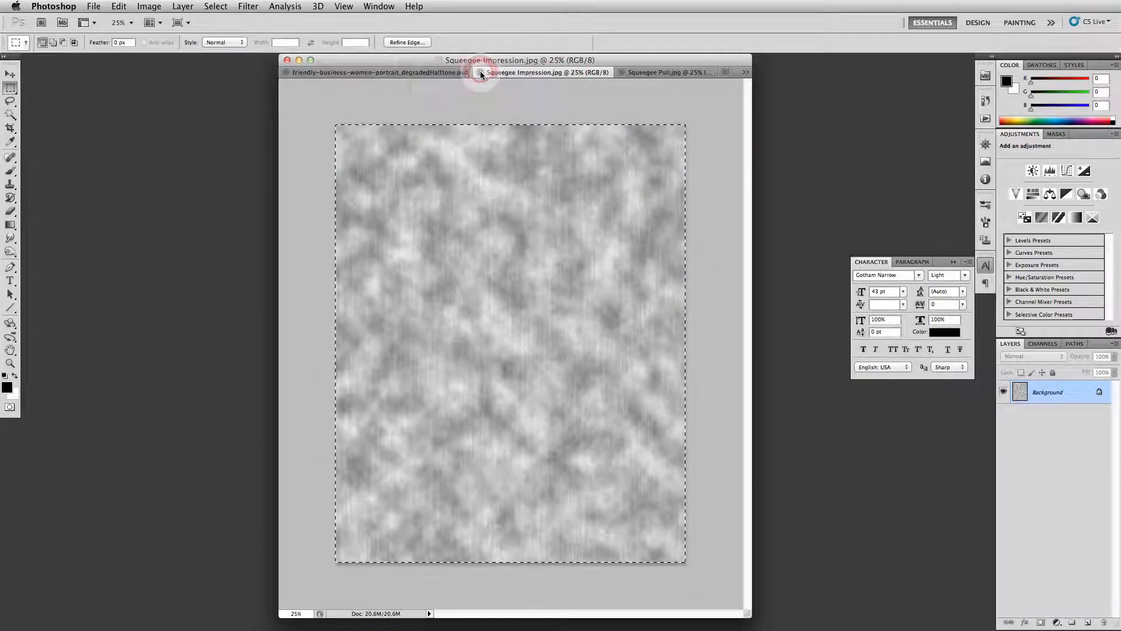
left_click(531, 72)
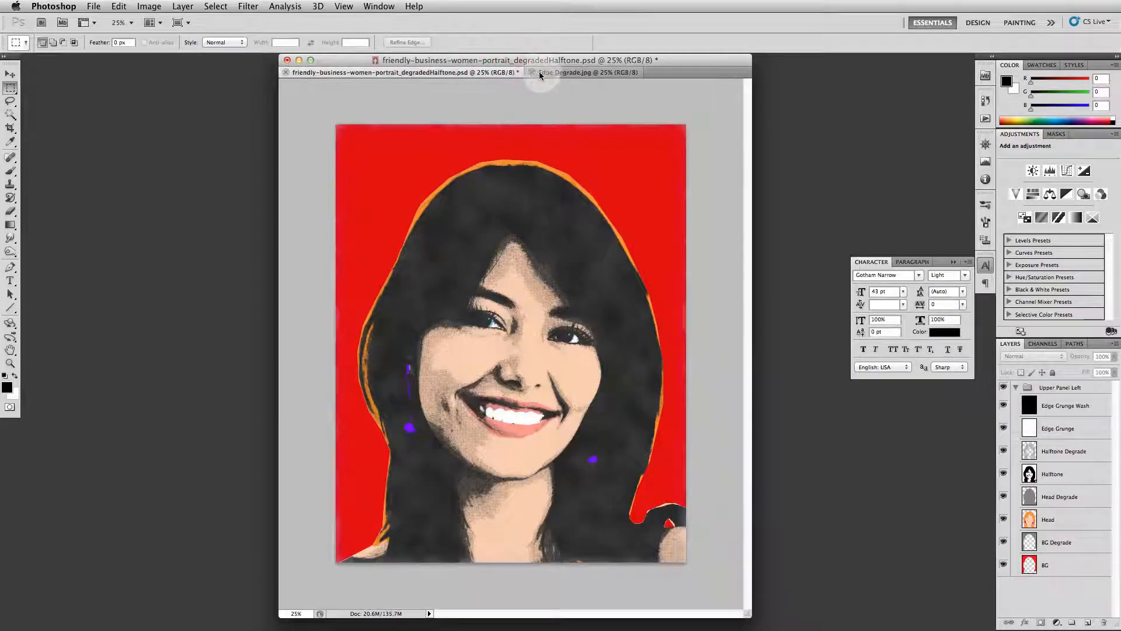
left_click(532, 72)
left_click_drag(685, 62, 684, 62)
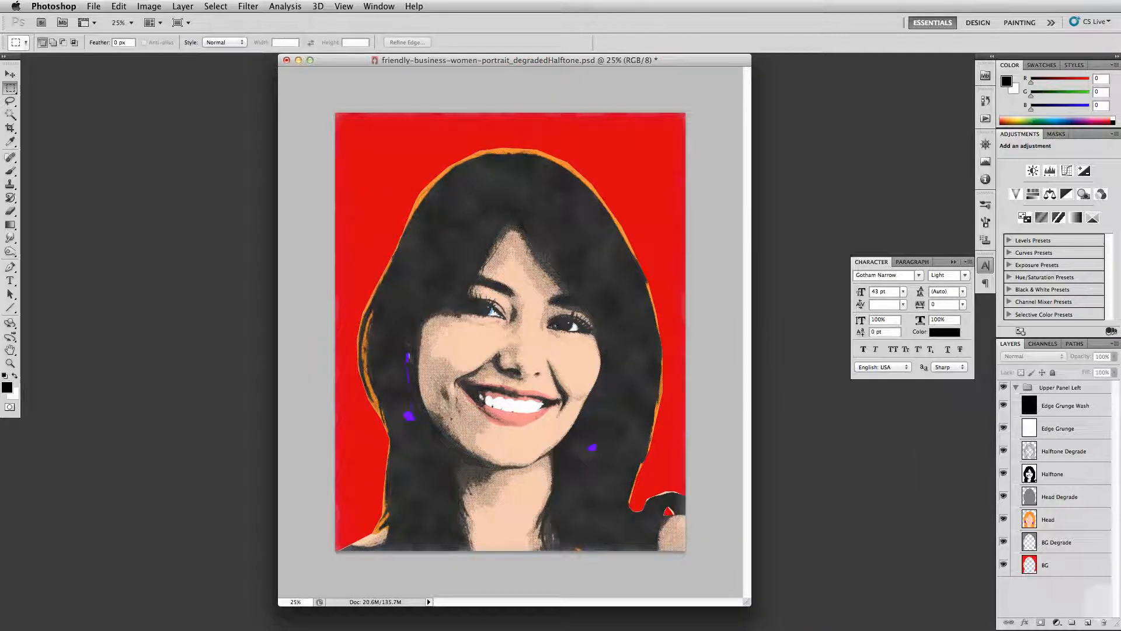
- Collapse the Upper Panel Left layer group and make it the active group
left_click(1016, 389)
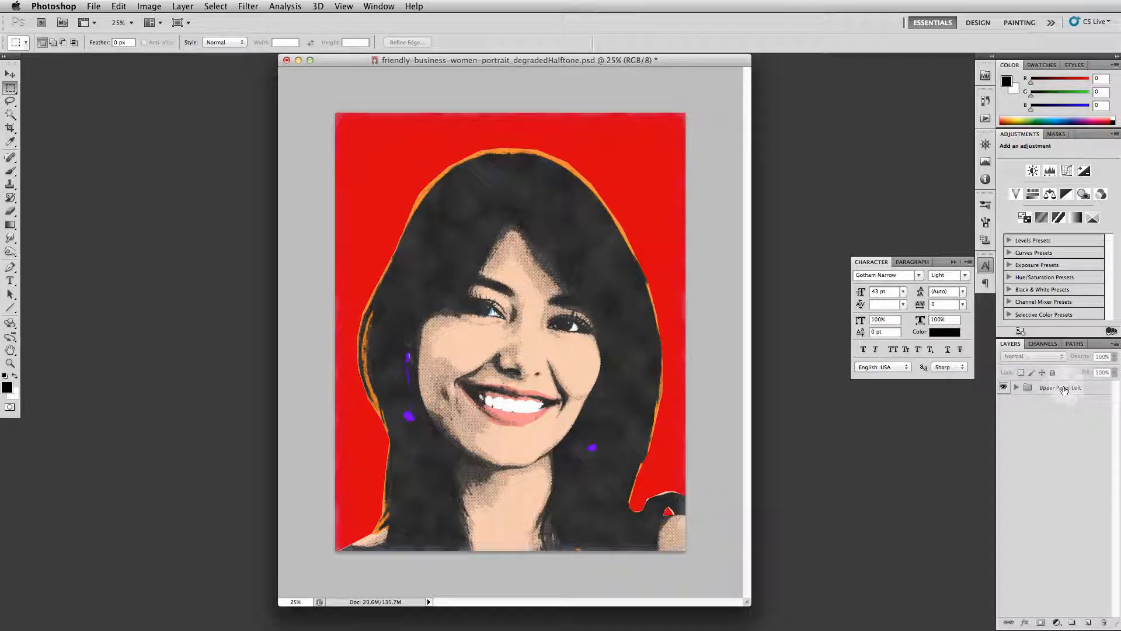
left_click(1016, 387)
left_click(1016, 387)
left_click(1065, 388)
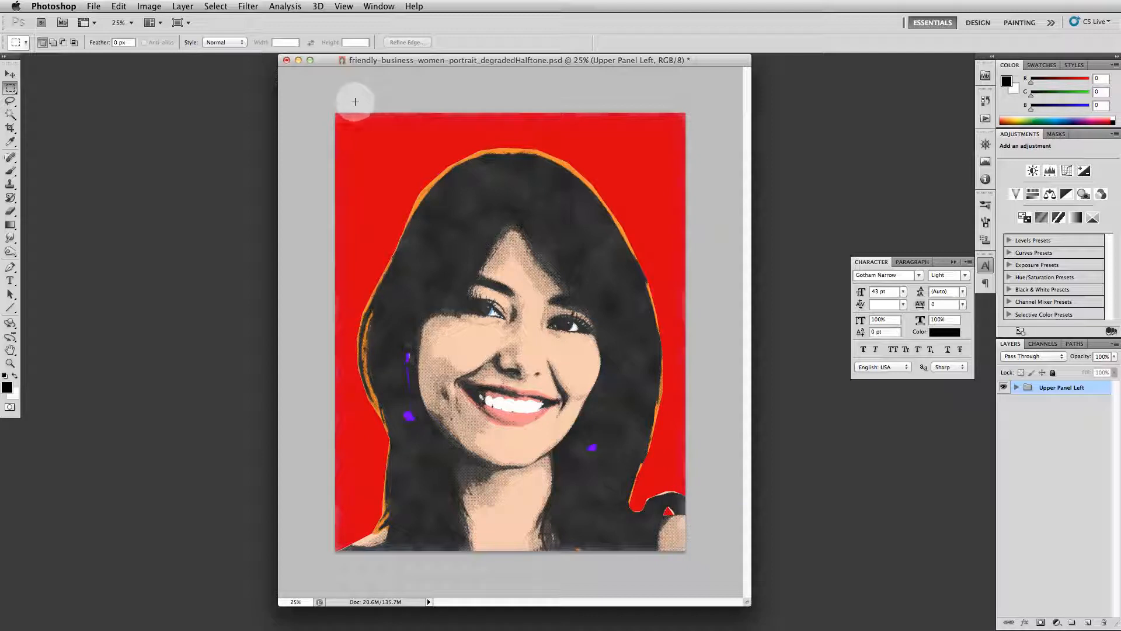
- Try to enlarge only the canvas width to 200 percent with the anchor at the upper-left corner
left_click(151, 7)
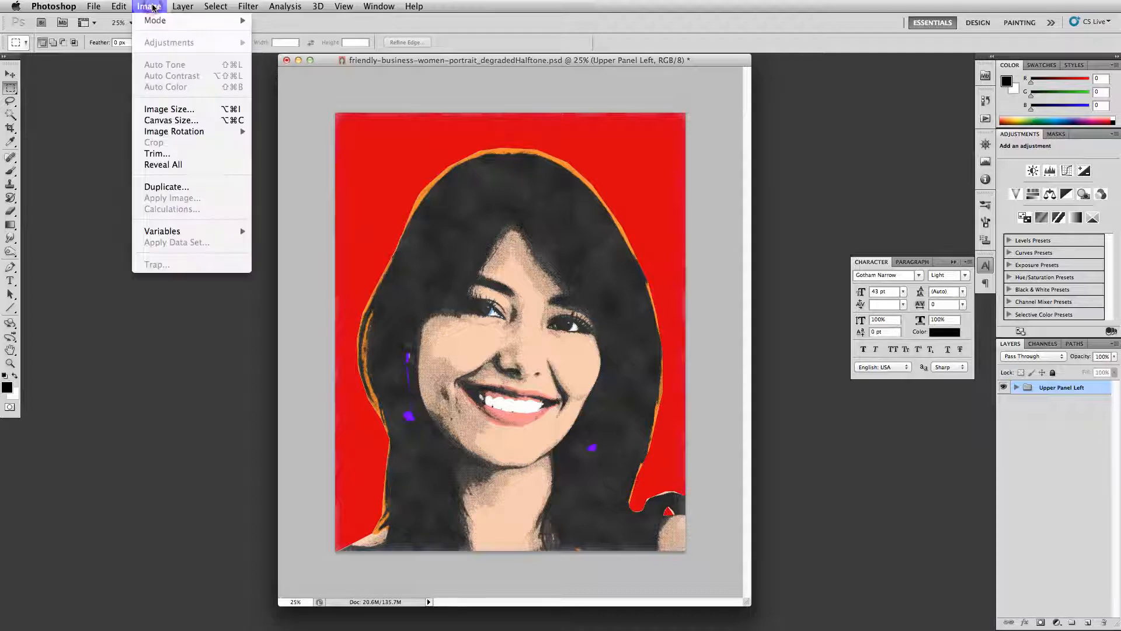
left_click(178, 120)
left_click(601, 315)
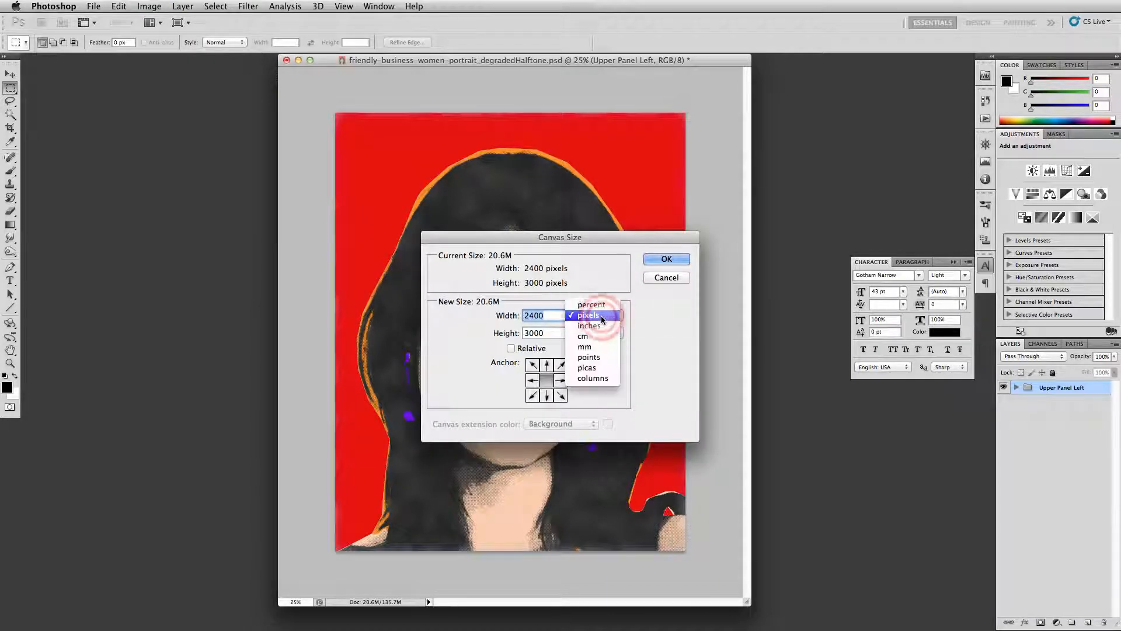
left_click(600, 305)
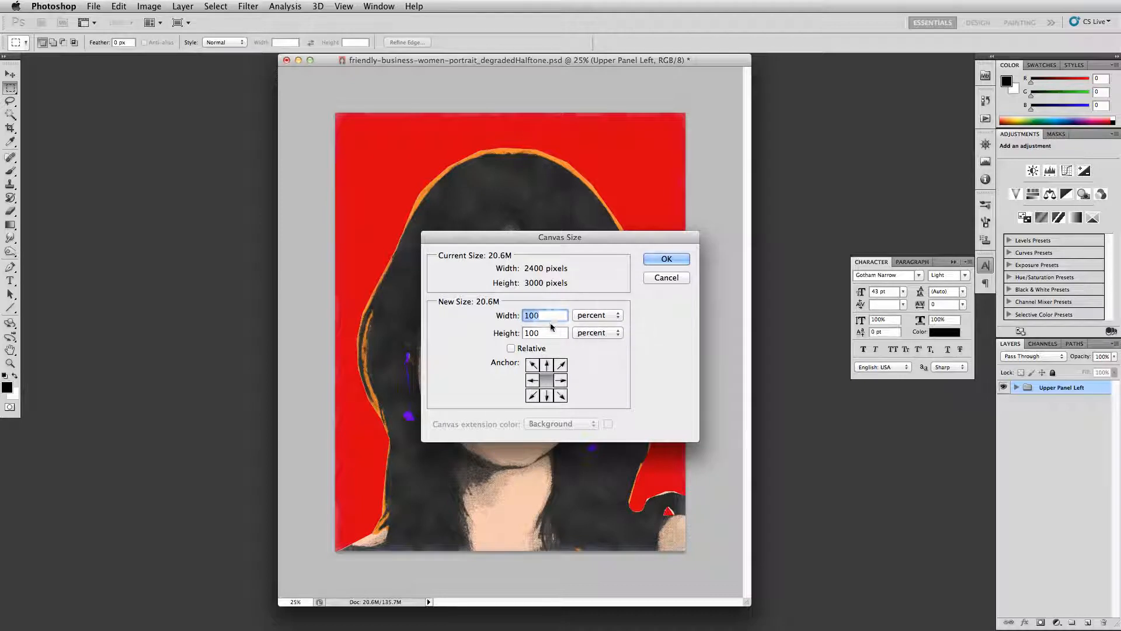
type("200")
left_click(533, 364)
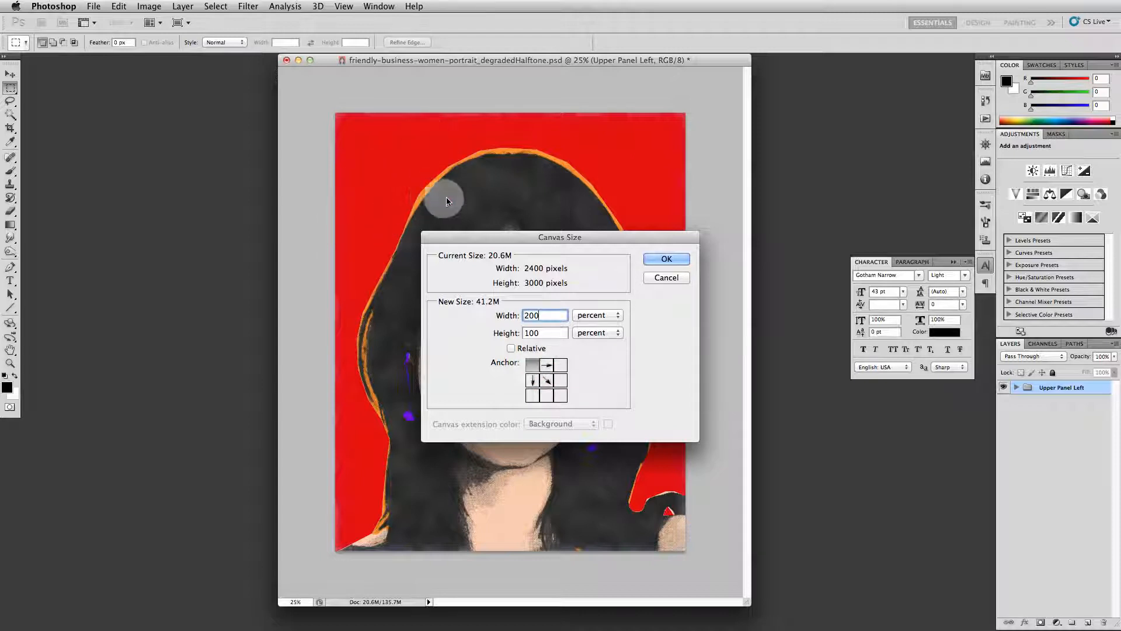
left_click(666, 260)
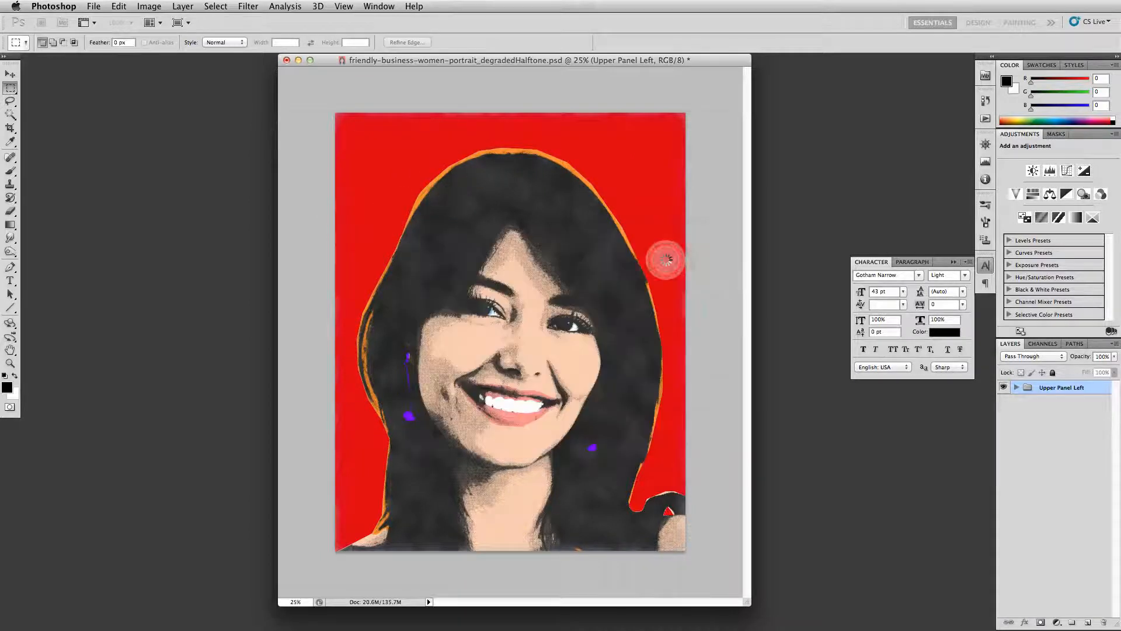
key("super+minus")
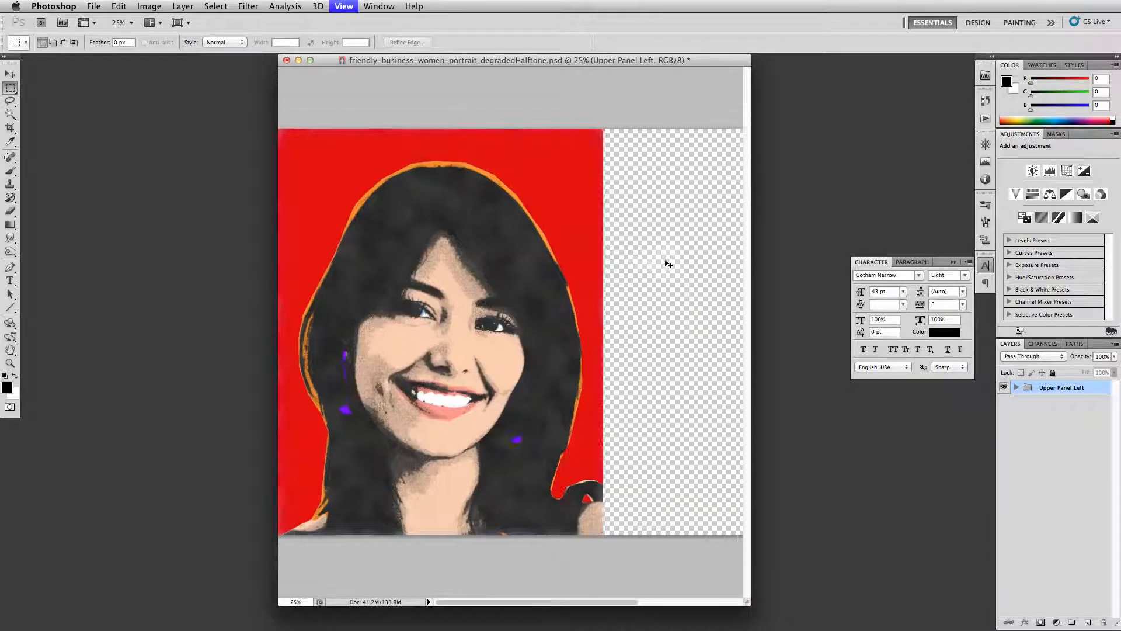
key("super+z")
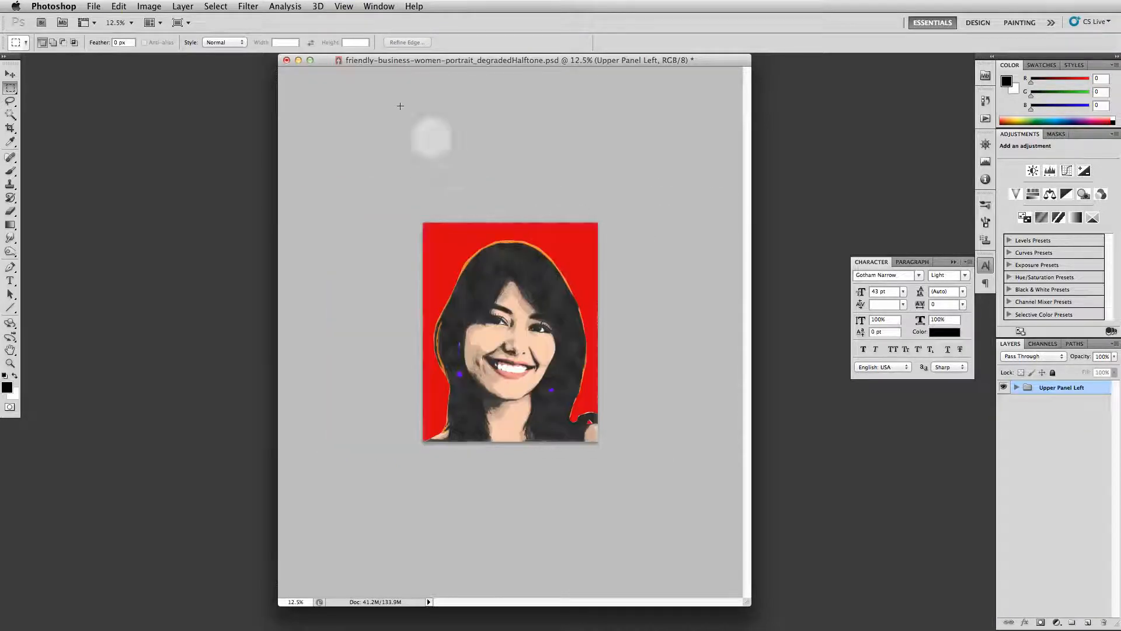
- Enlarge the canvas to 200 percent in both width and height, anchored at the upper-left corner
left_click(149, 7)
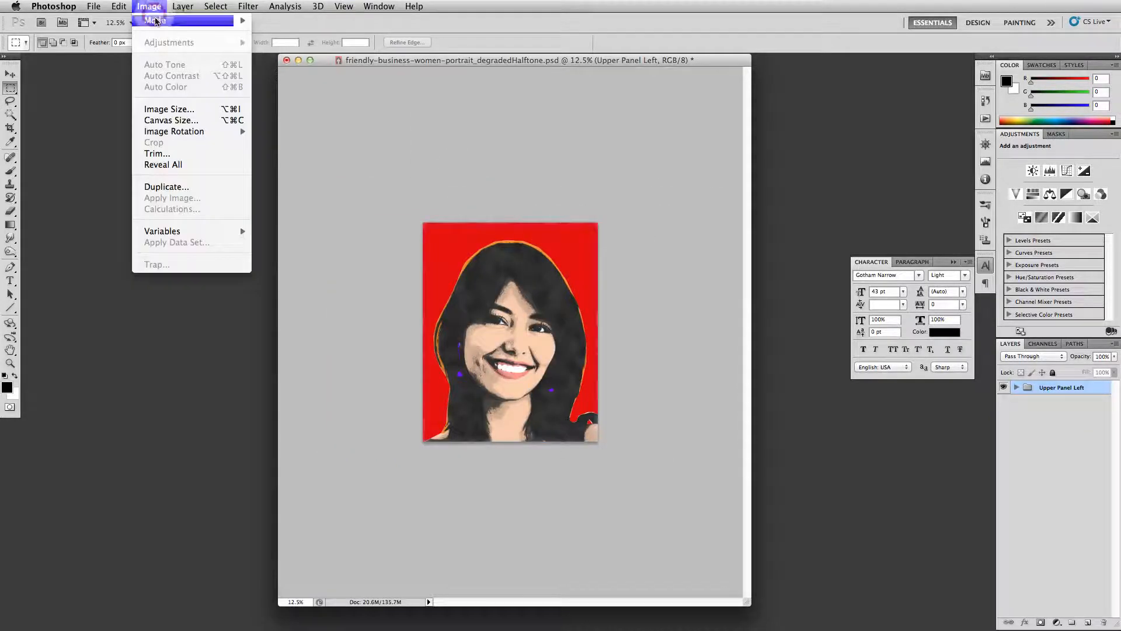
left_click(171, 121)
left_click(591, 318)
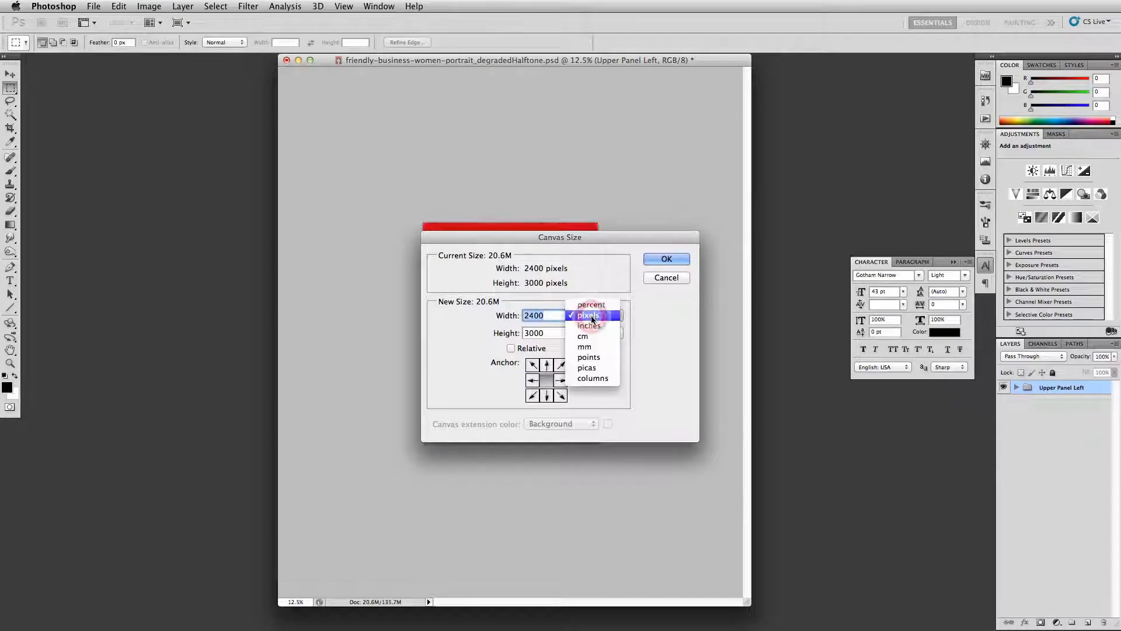
left_click(591, 302)
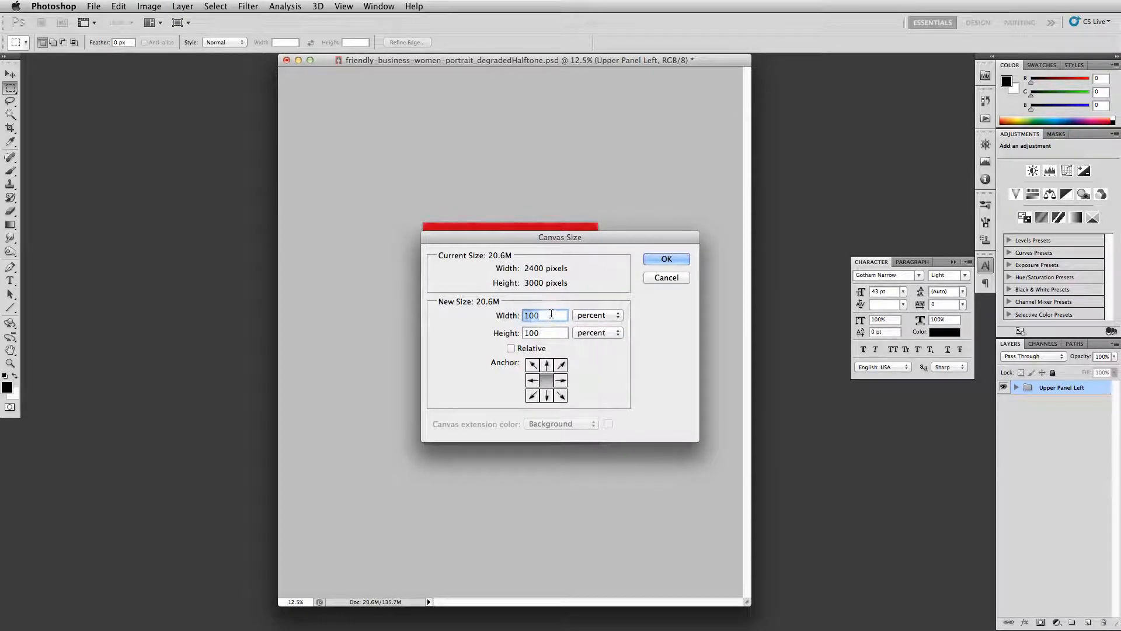
type("200")
key("Tab")
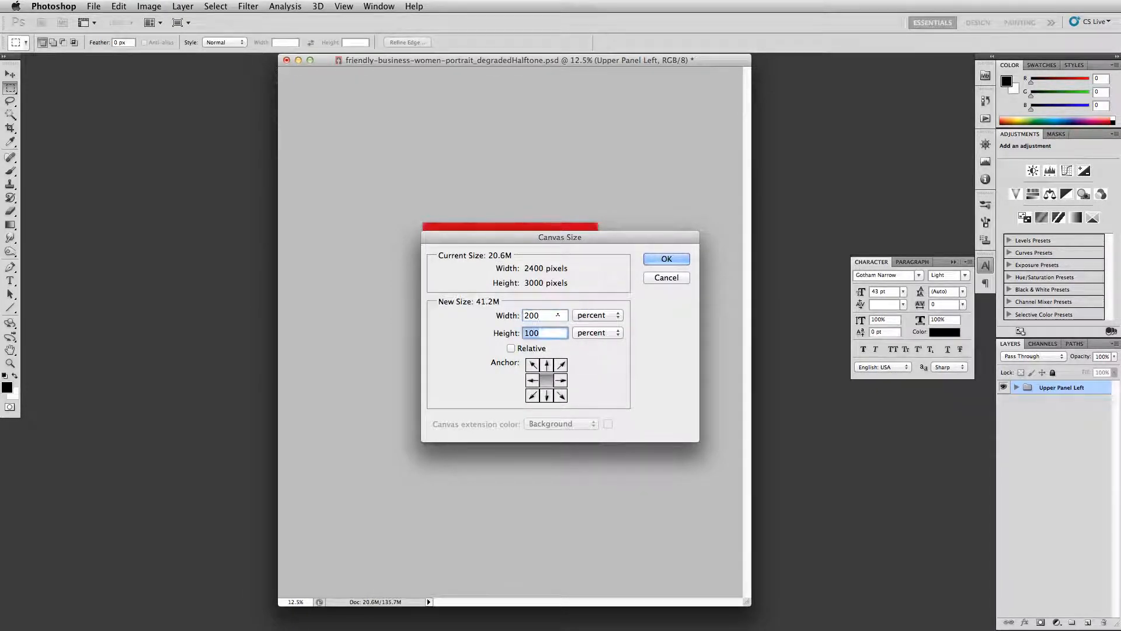
type("200")
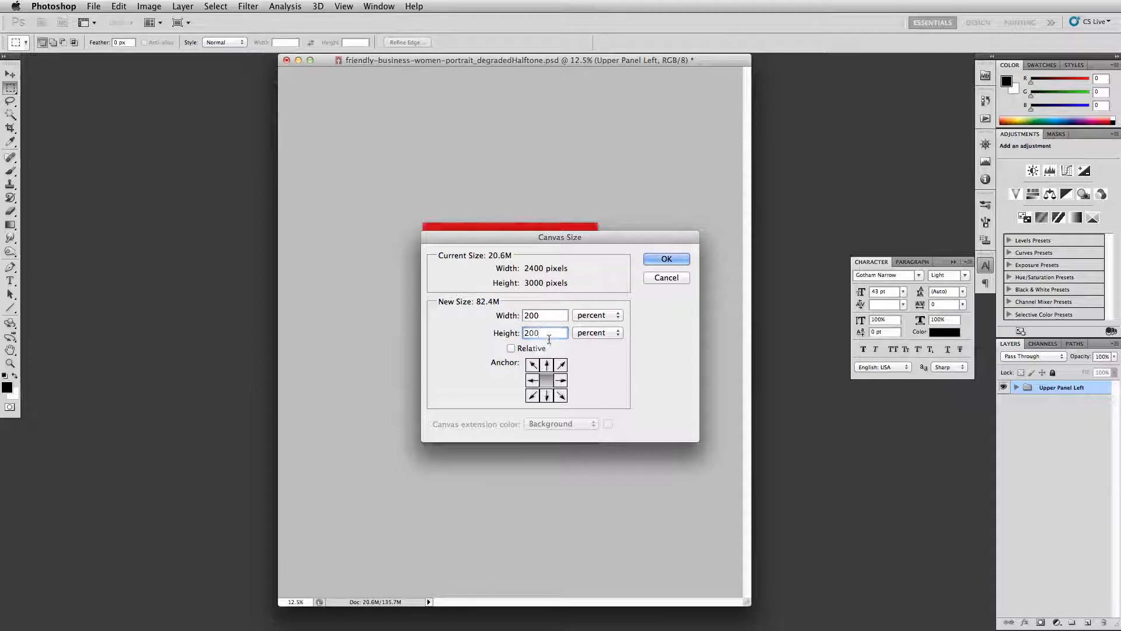
left_click(532, 365)
left_click(657, 263)
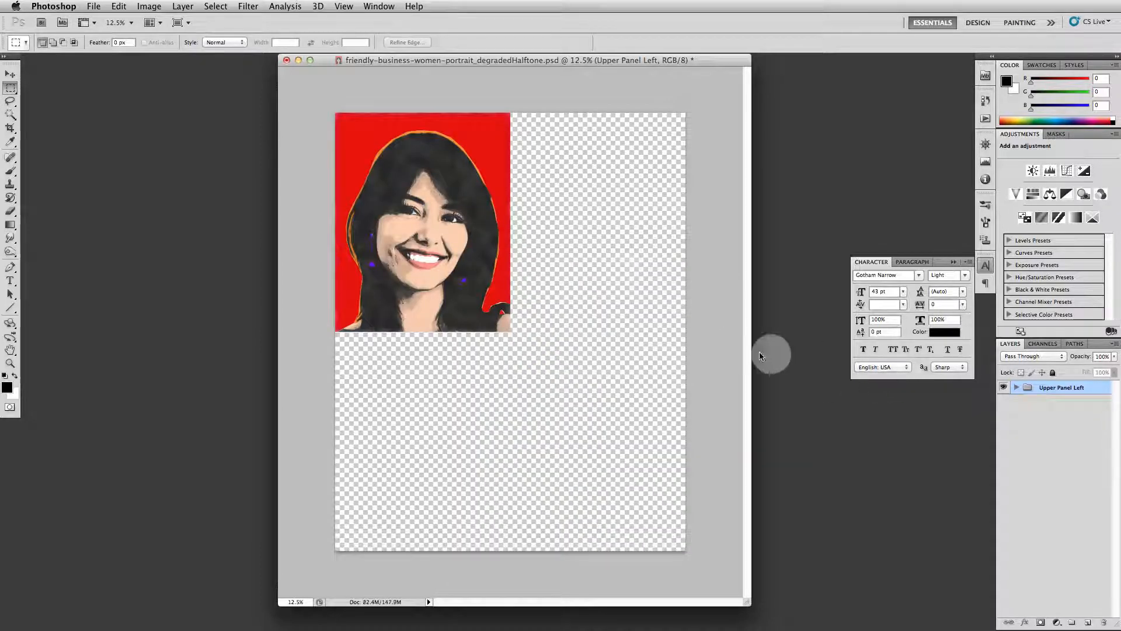
- Add a layer named Paper beneath the Upper Panel Left group and fill it with white
left_click(1089, 626)
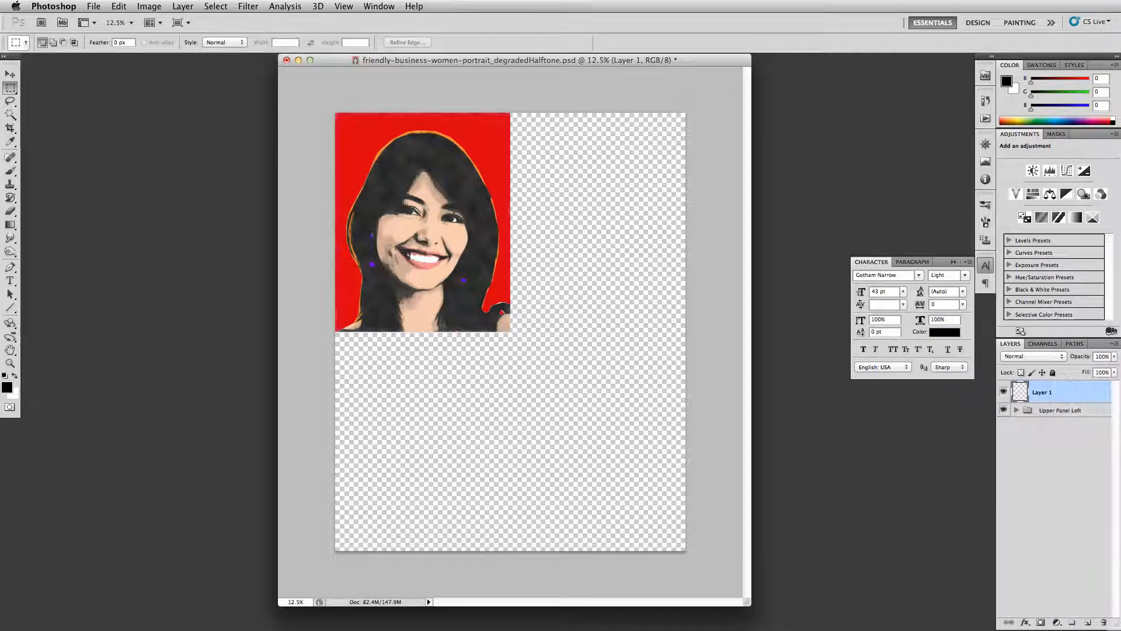
left_click_drag(1069, 396, 1071, 424)
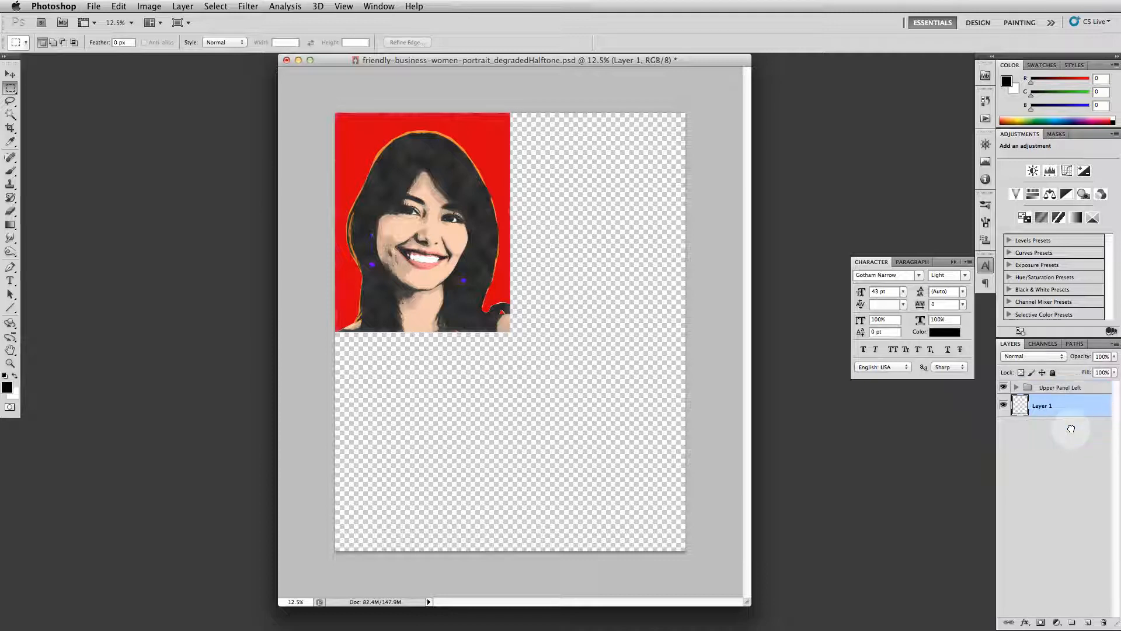
double_click(1042, 405)
type("Paper")
key("Return")
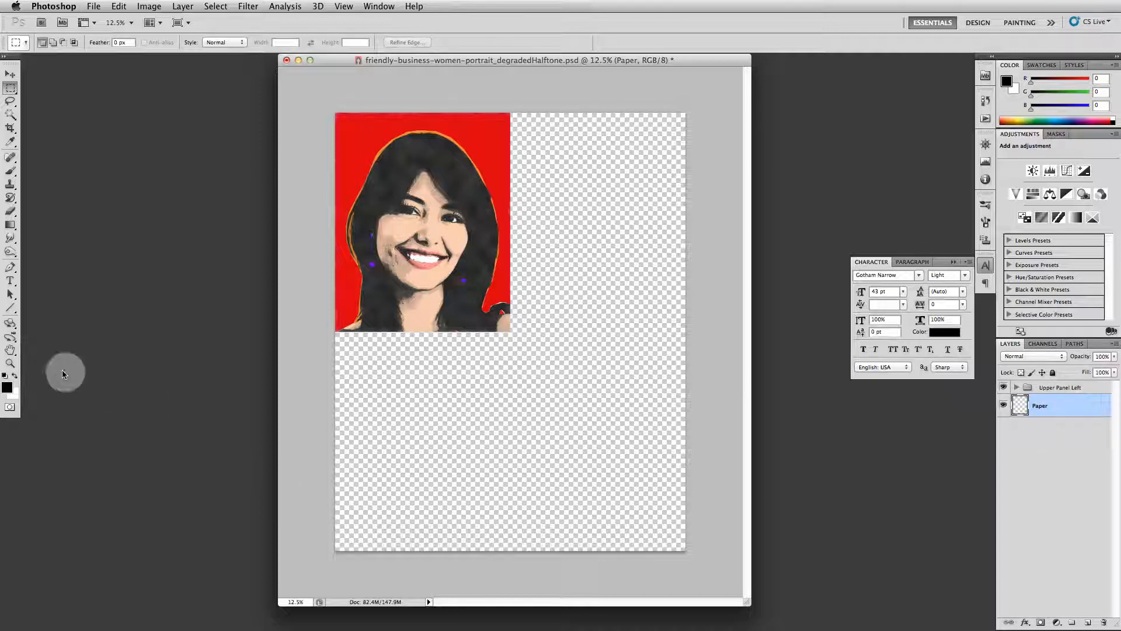
left_click(4, 376)
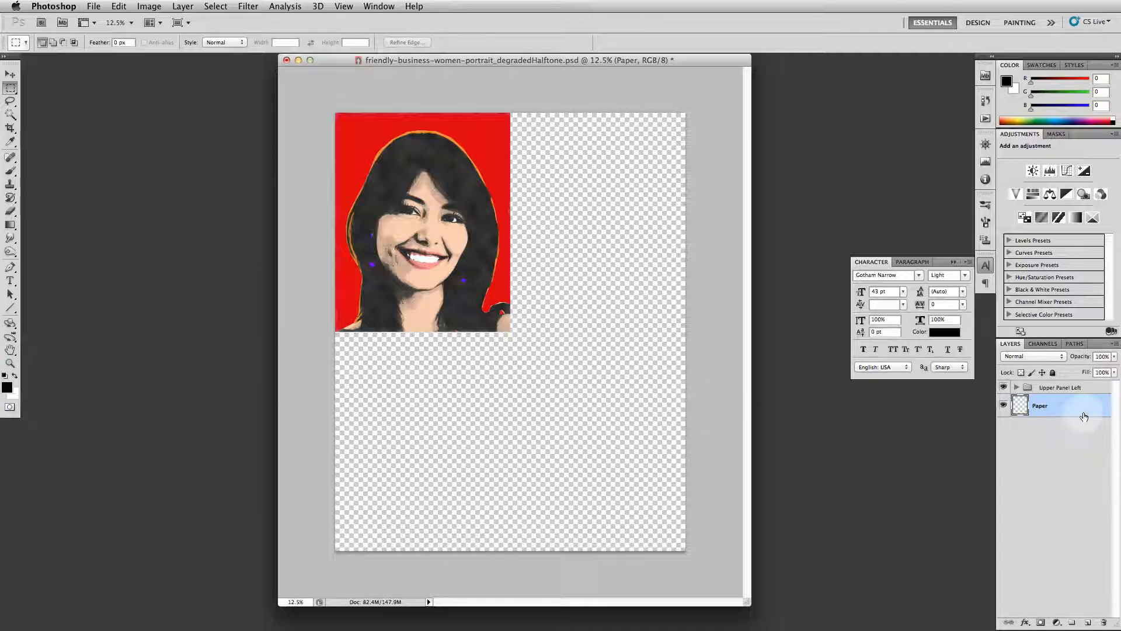
key("super+BackSpace")
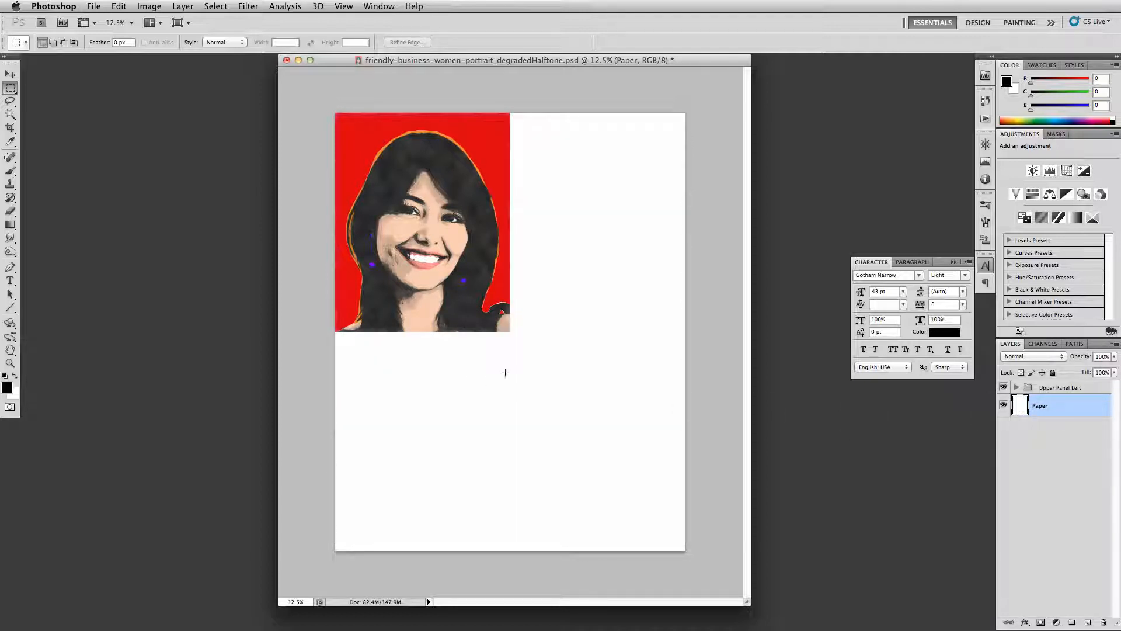
- Duplicate the Upper Panel Left group and place the copy flush beside the original in the canvas's upper-right quarter
left_click(1065, 388)
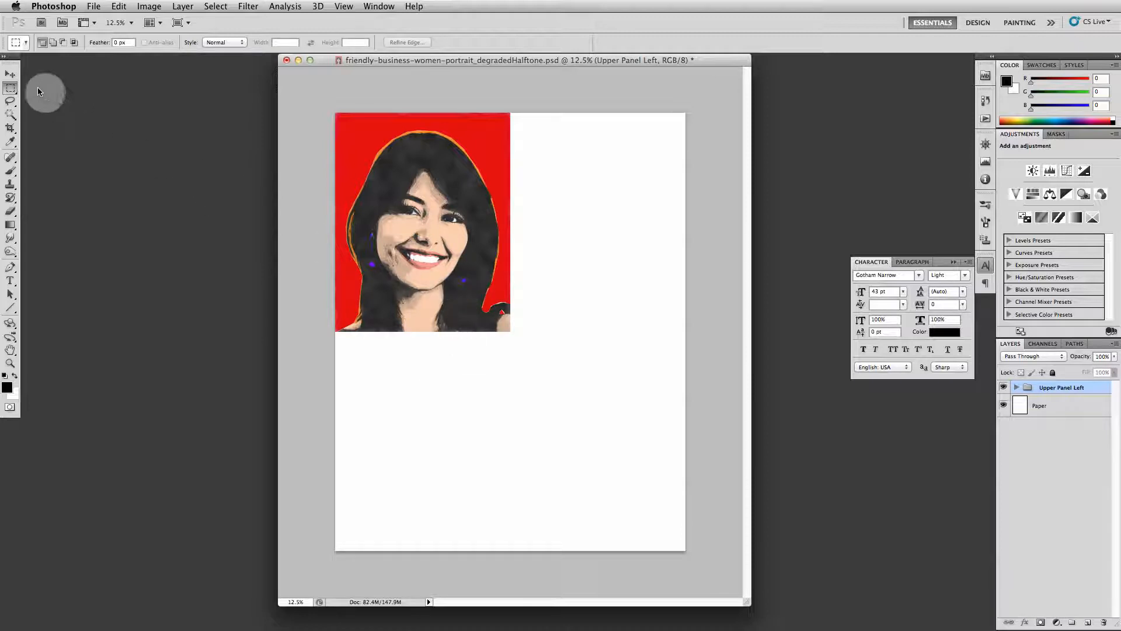
left_click(10, 74)
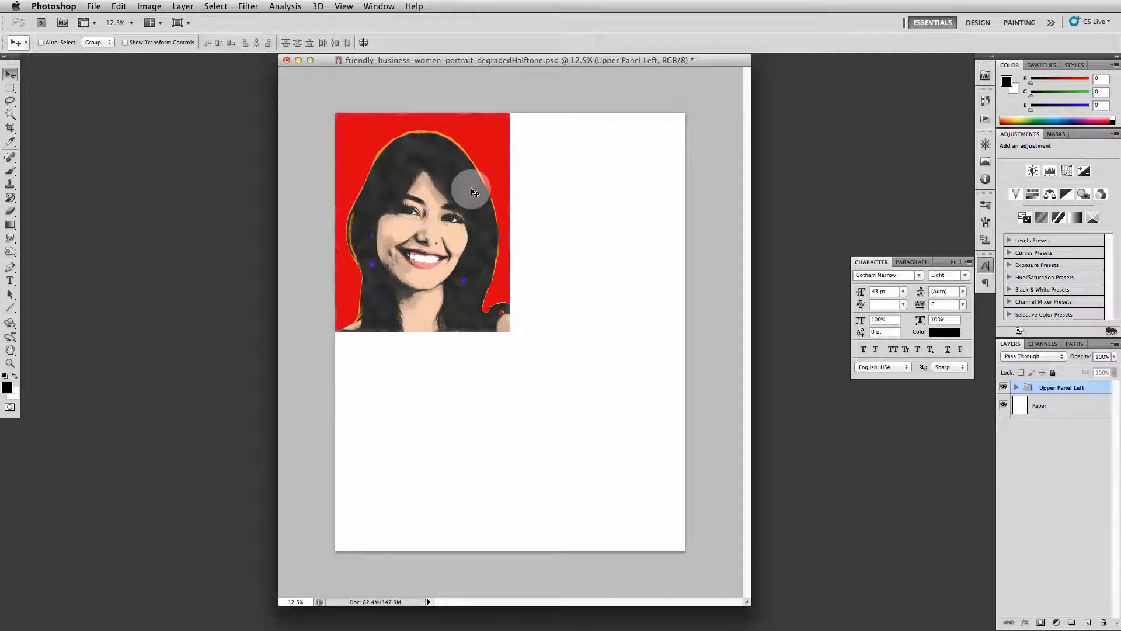
left_click_drag(480, 188, 647, 188)
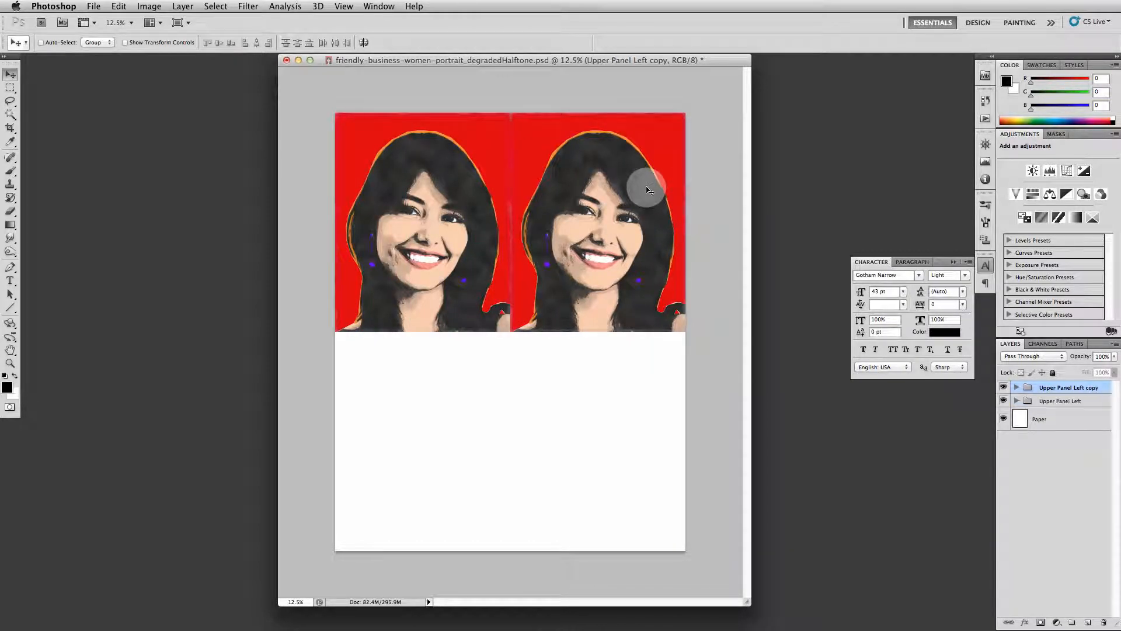
left_click(255, 9)
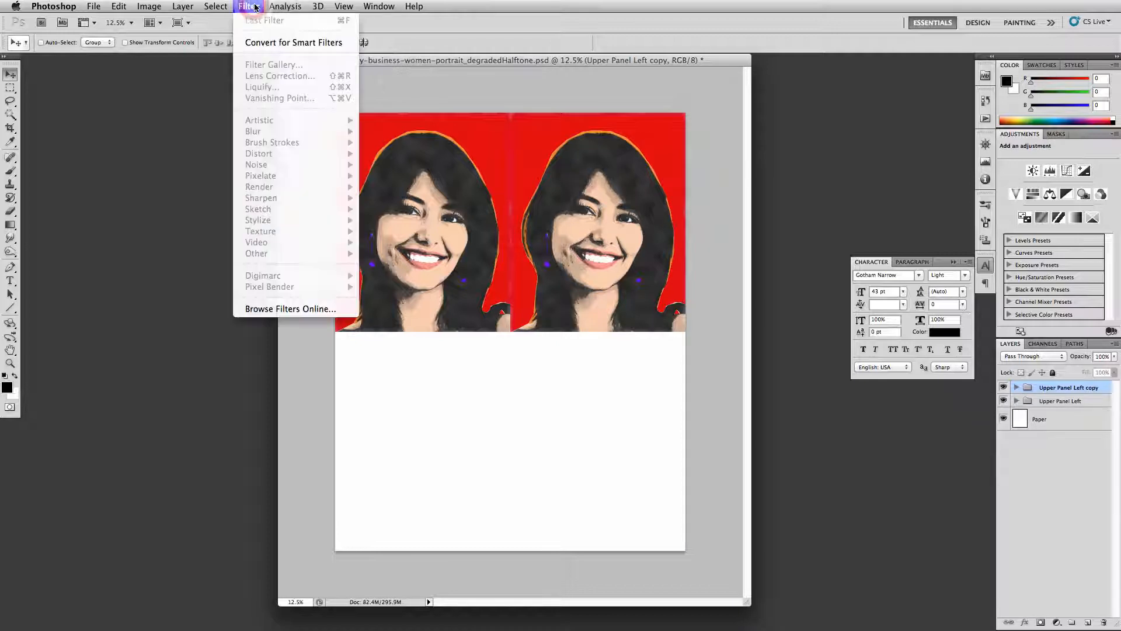
mouse_move(345, 7)
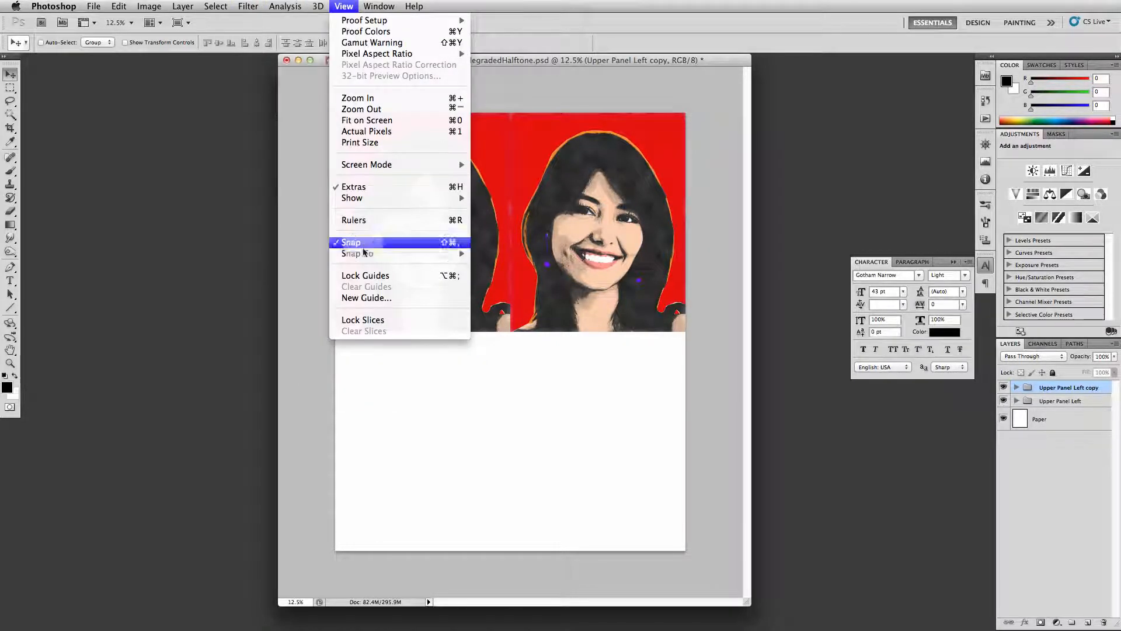
left_click(352, 4)
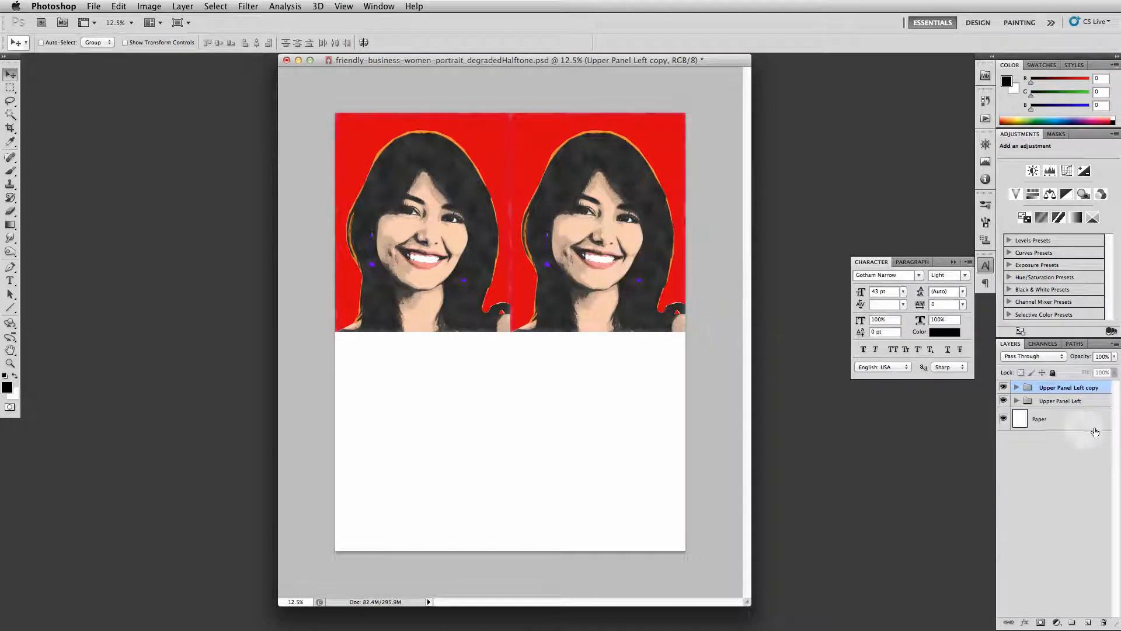
- Rename the duplicated panel group as Upper Right Panel
double_click(1068, 388)
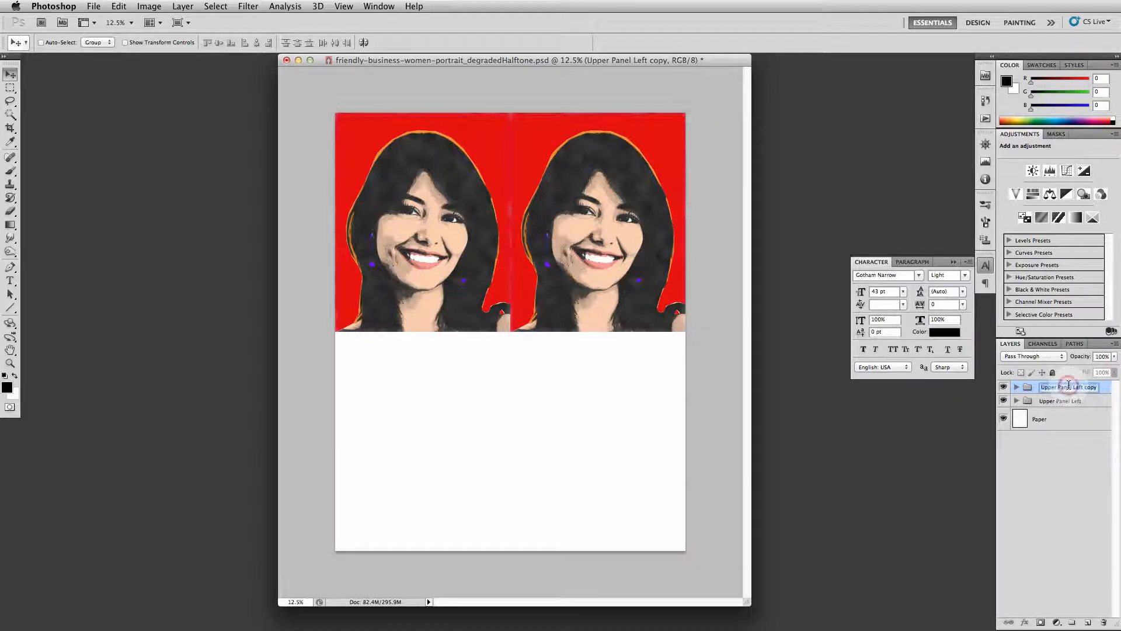
type("U")
key("Return")
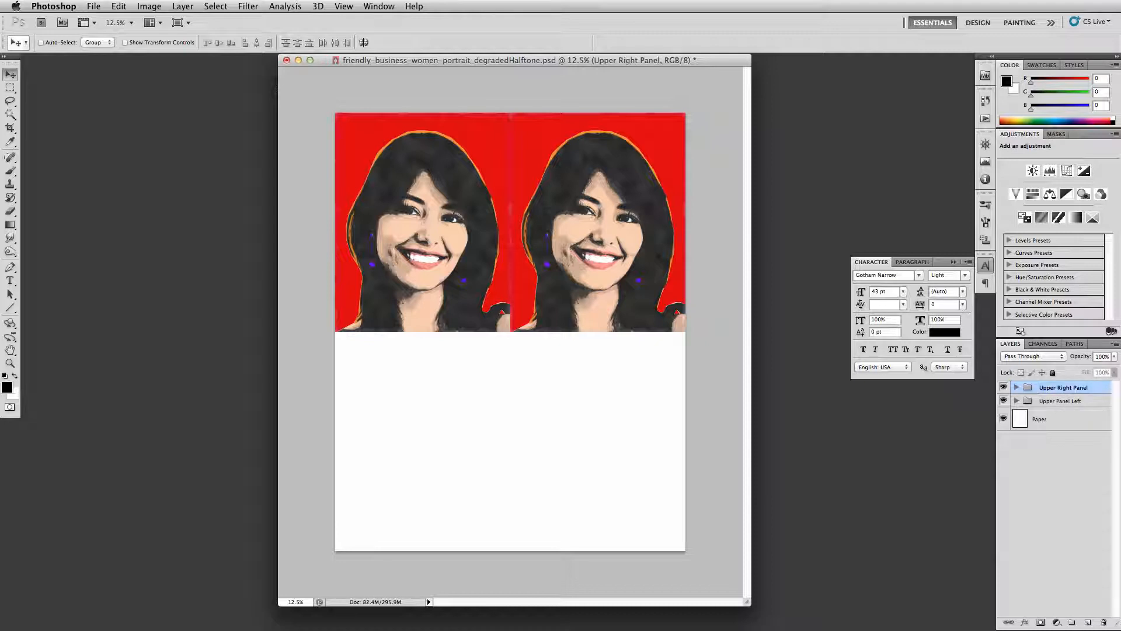
- Rename the Upper Panel Left group as Upper Left Panel
left_click(1068, 402)
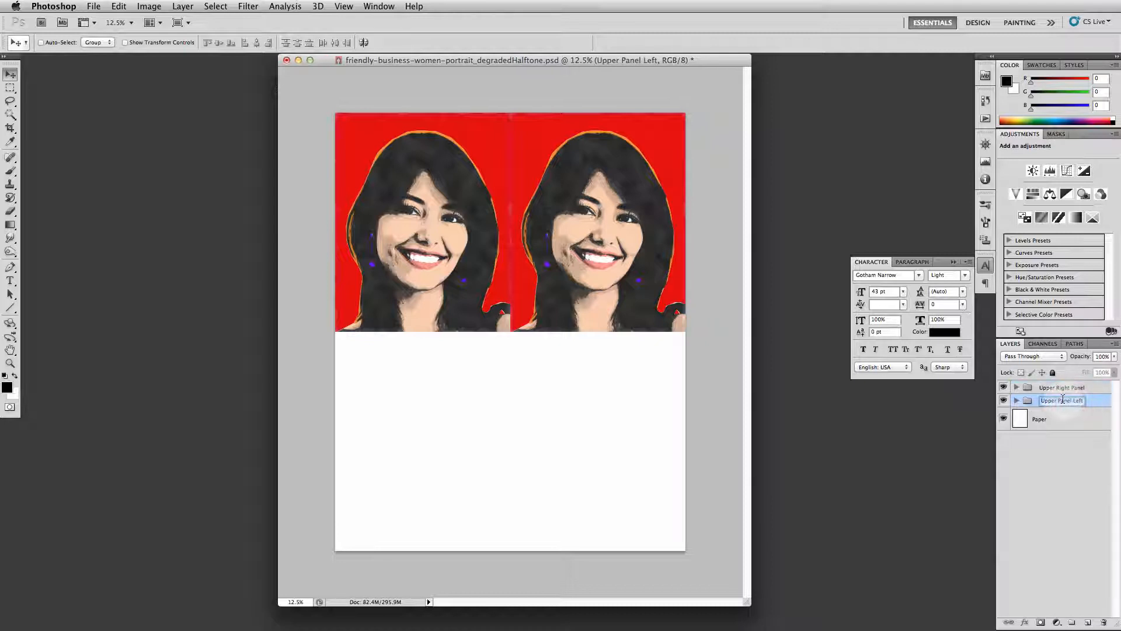
double_click(1061, 400)
left_click(1059, 401)
left_click_drag(1058, 401, 1084, 403)
type("L")
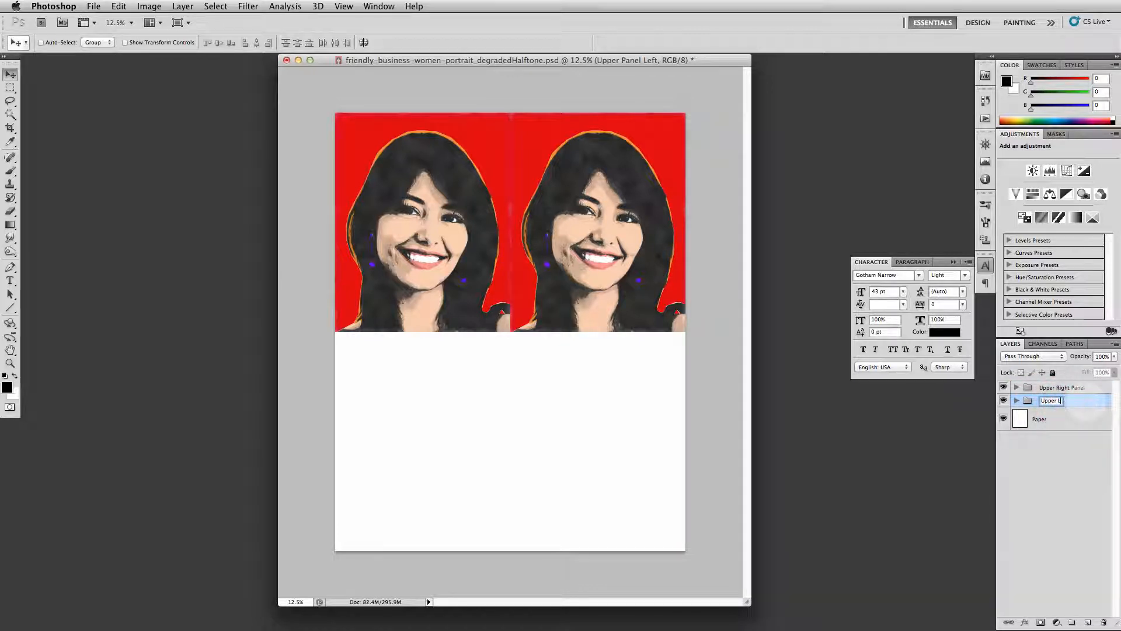
type("eft Panel")
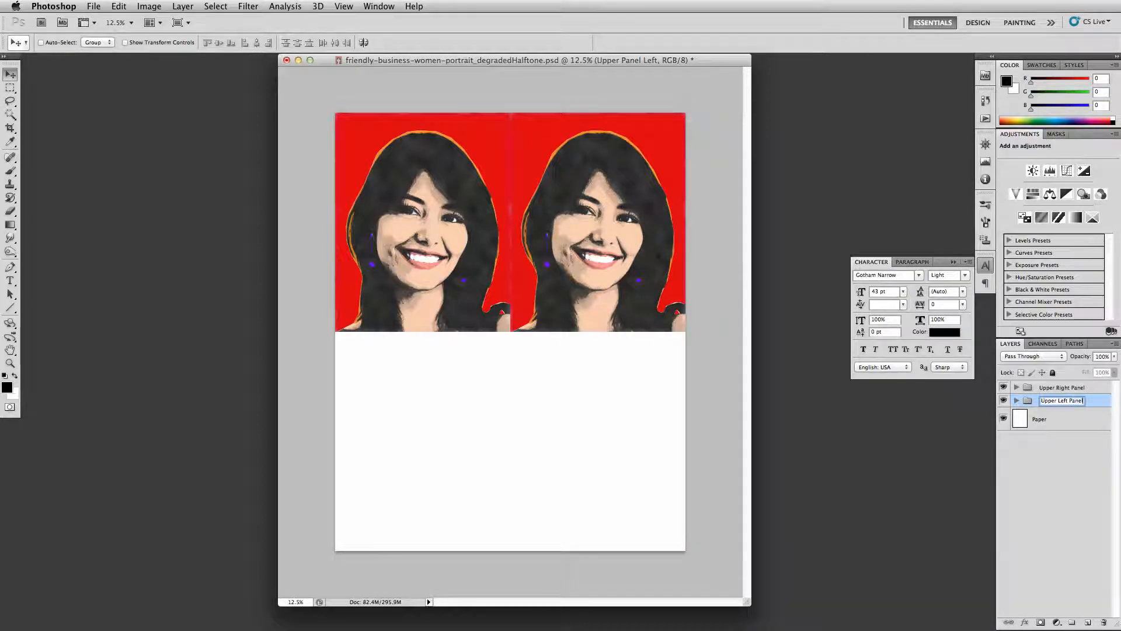
key("Return")
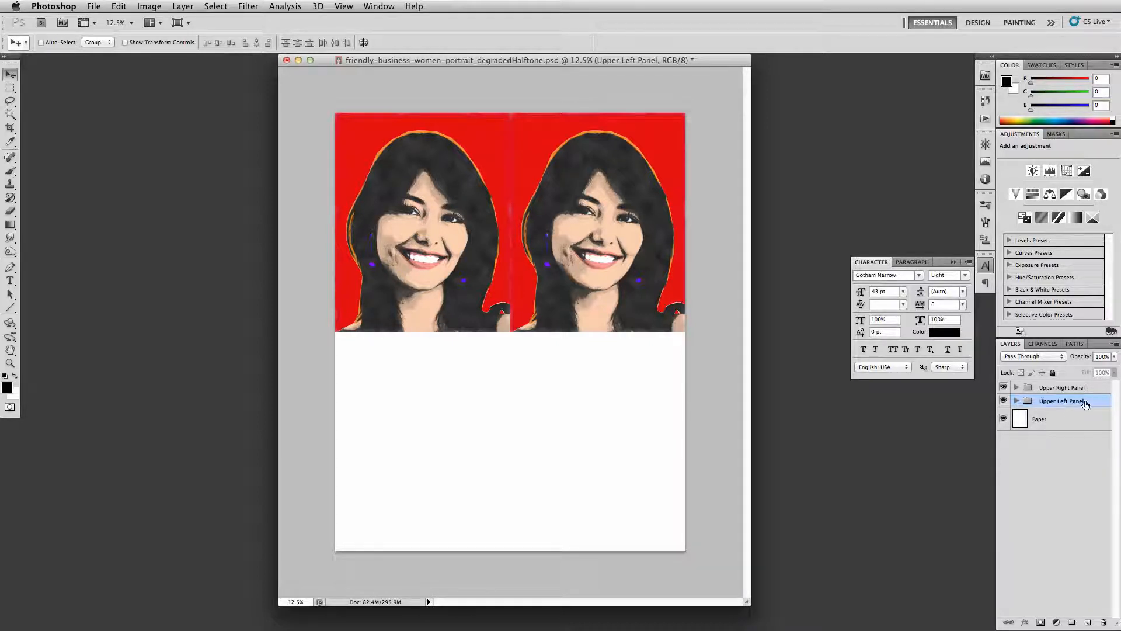
left_click(1004, 388)
left_click(1004, 388)
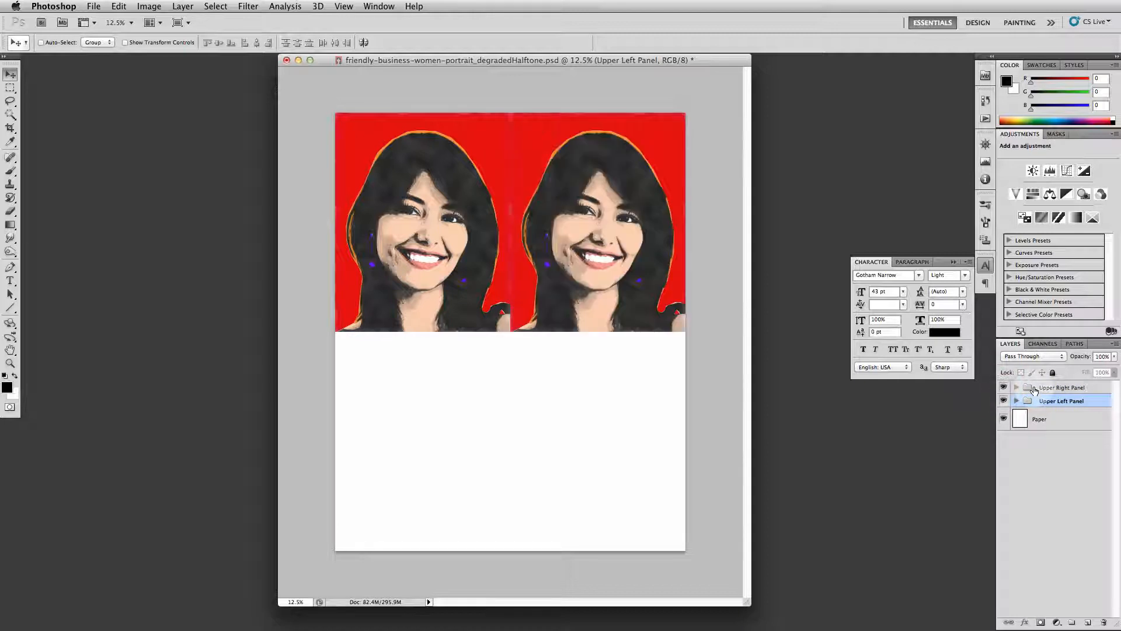
- Duplicate the Upper Right Panel group into the canvas's lower-left quarter and name the copy Lower Right Panel
left_click(1068, 388)
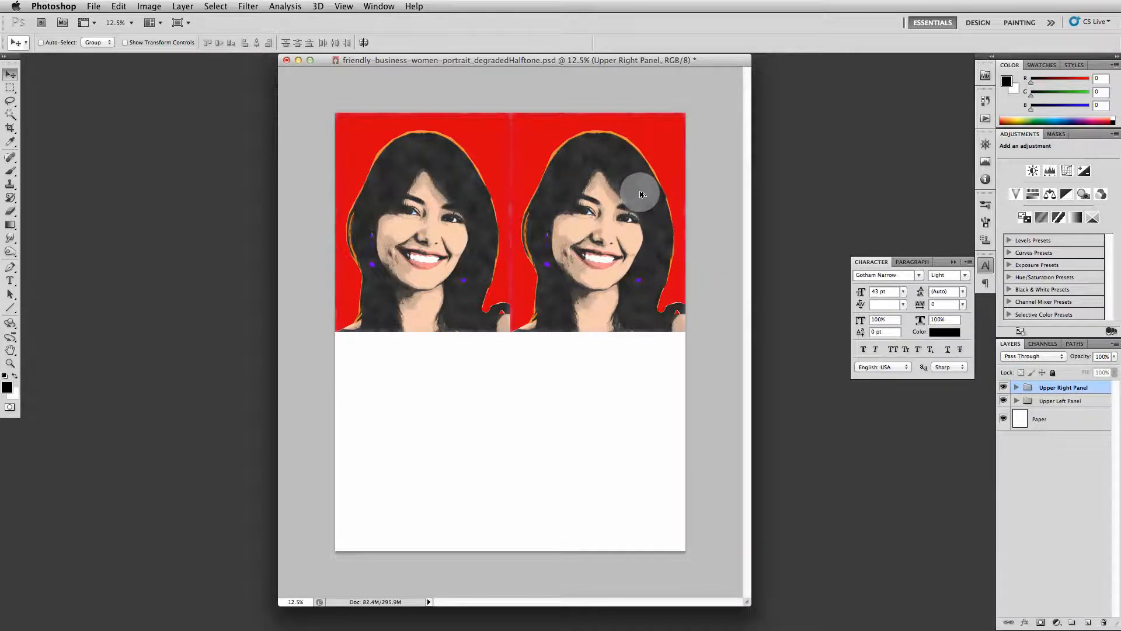
left_click_drag(638, 187, 463, 408)
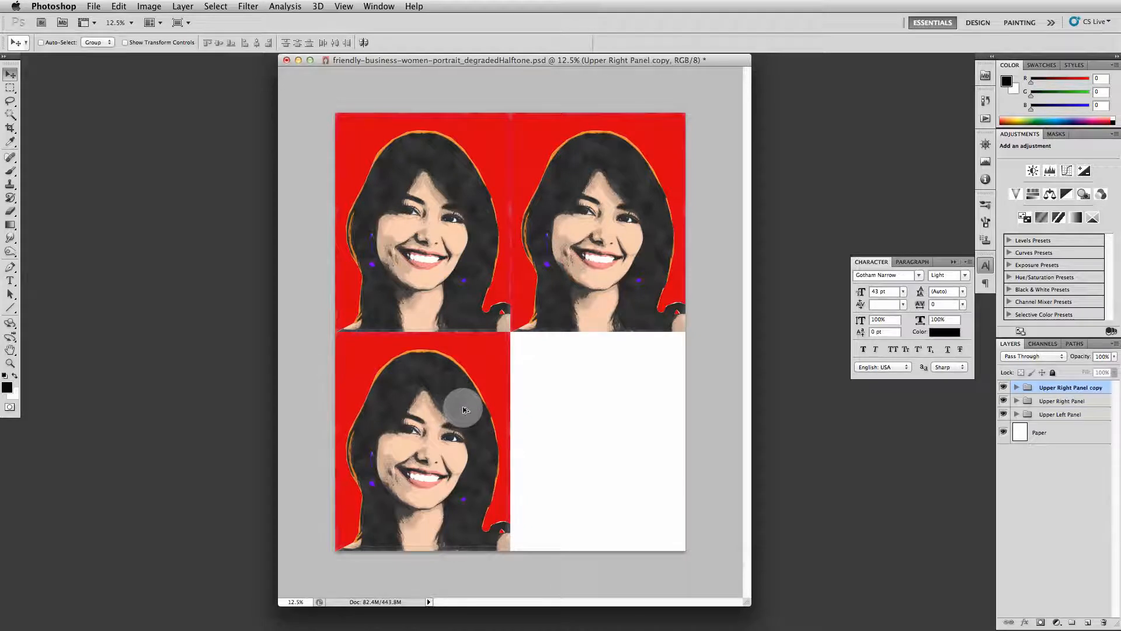
double_click(1068, 386)
type("L")
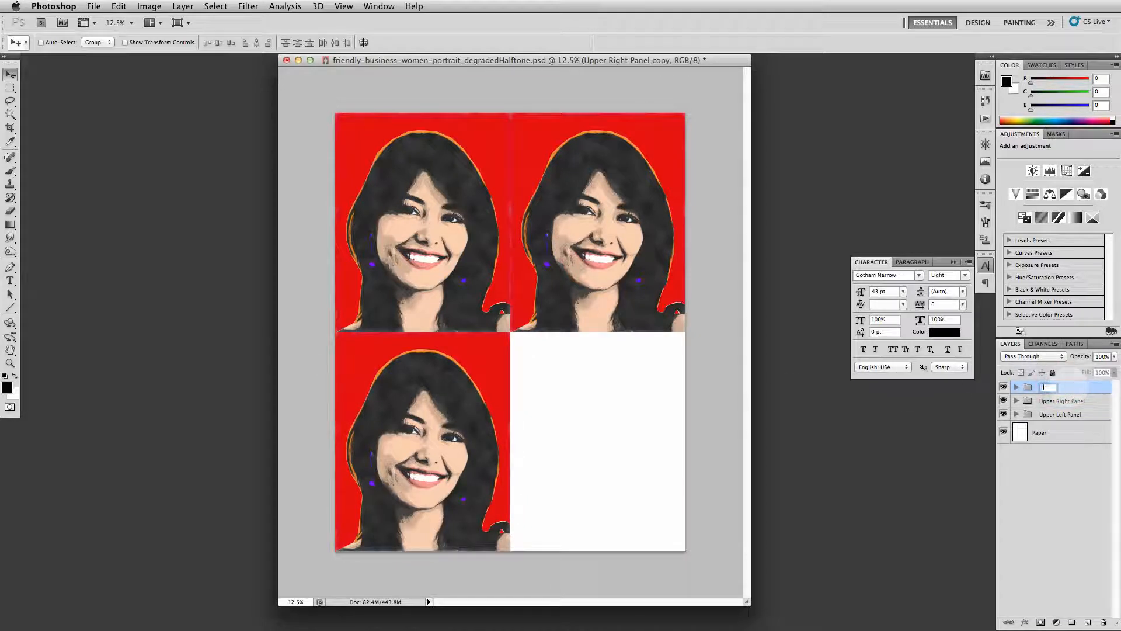
type("ower Right Pan")
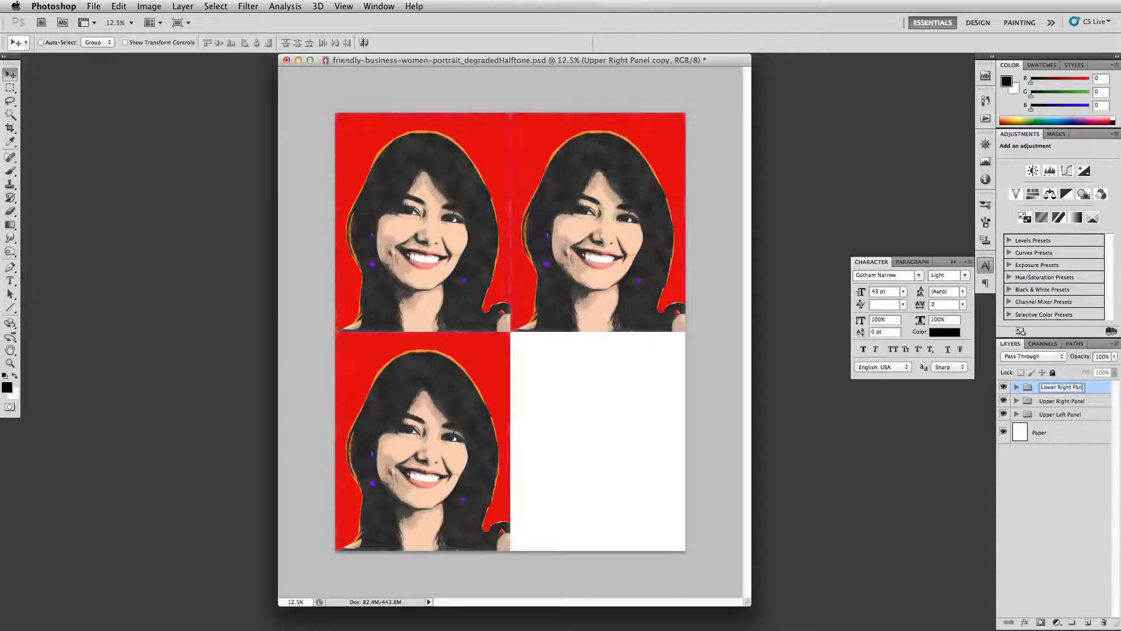
type("el")
key("Return")
- Duplicate the lower-left portrait group into the canvas's empty lower-right quarter and name the copy Lower Right Panel
left_click(456, 414)
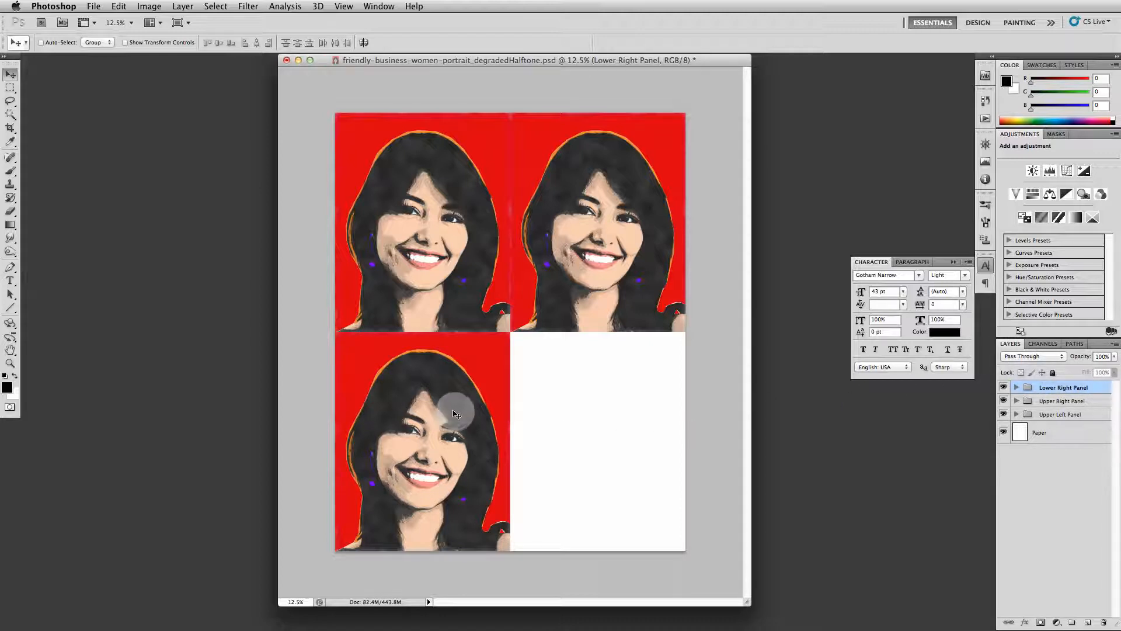
left_click_drag(456, 414, 627, 408)
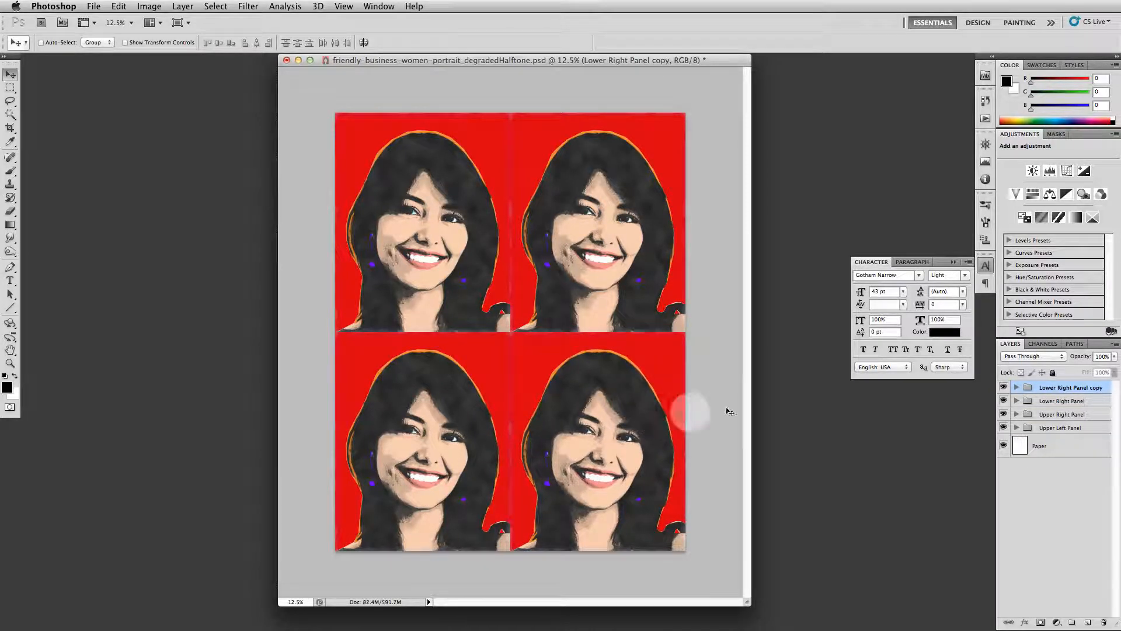
double_click(1064, 387)
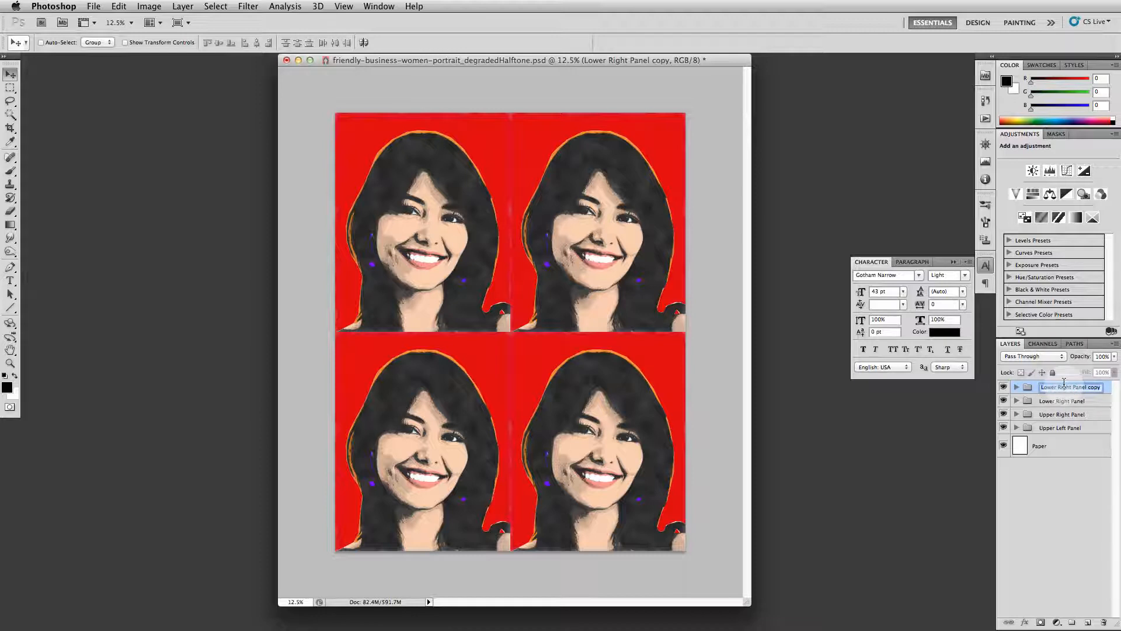
type("Lower Right Panel")
- Rename the group holding the lower-left portrait as Lower Left Panel and check both lower groups by toggling their visibility
left_click(1072, 402)
left_click(1003, 387)
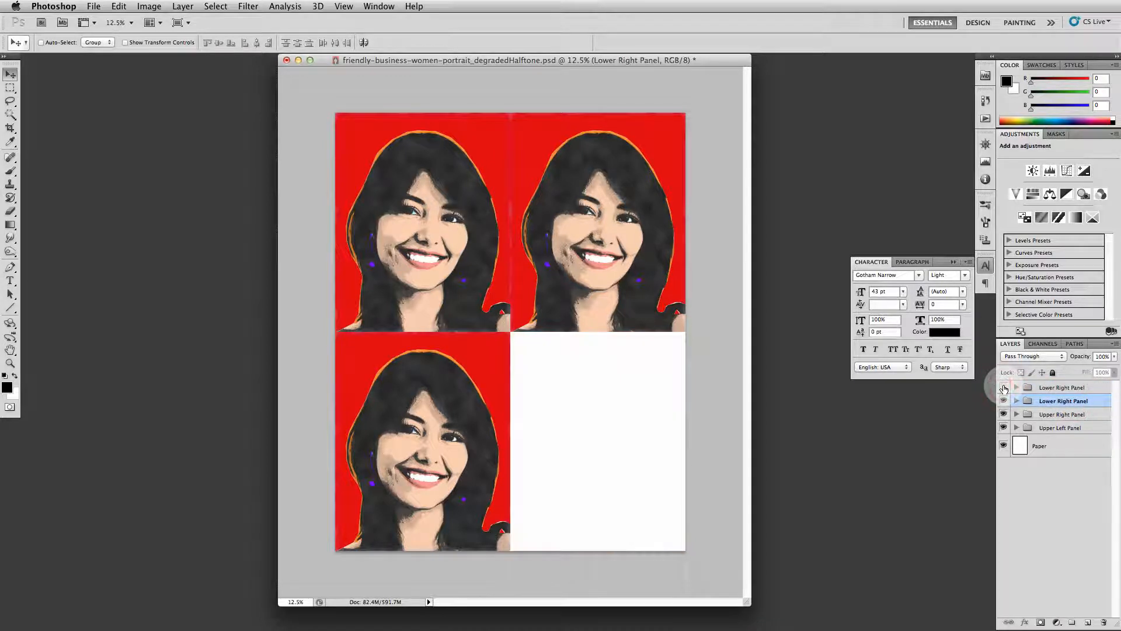
left_click(1003, 387)
double_click(1060, 401)
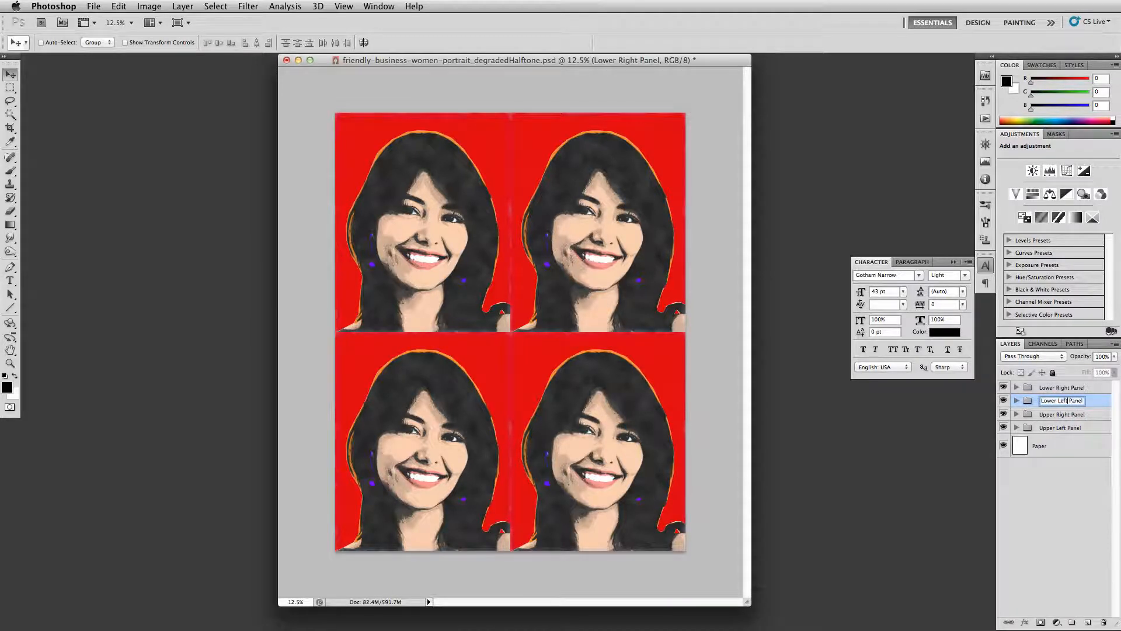
type("Left")
key("Return")
left_click(1003, 401)
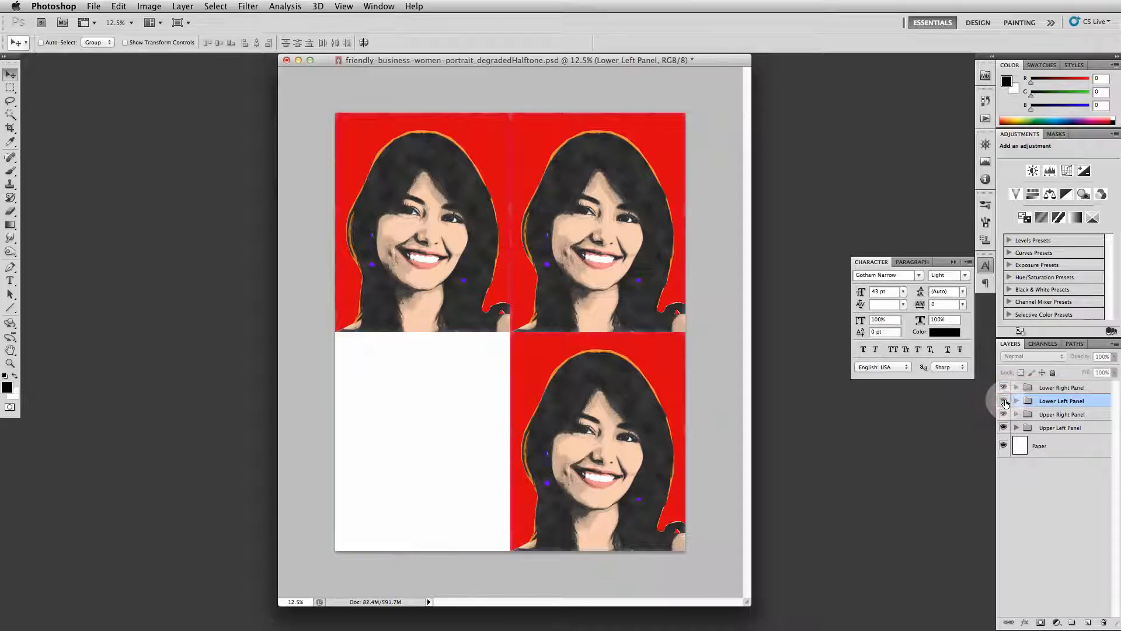
left_click(1004, 400)
left_click(1004, 387)
left_click(1004, 387)
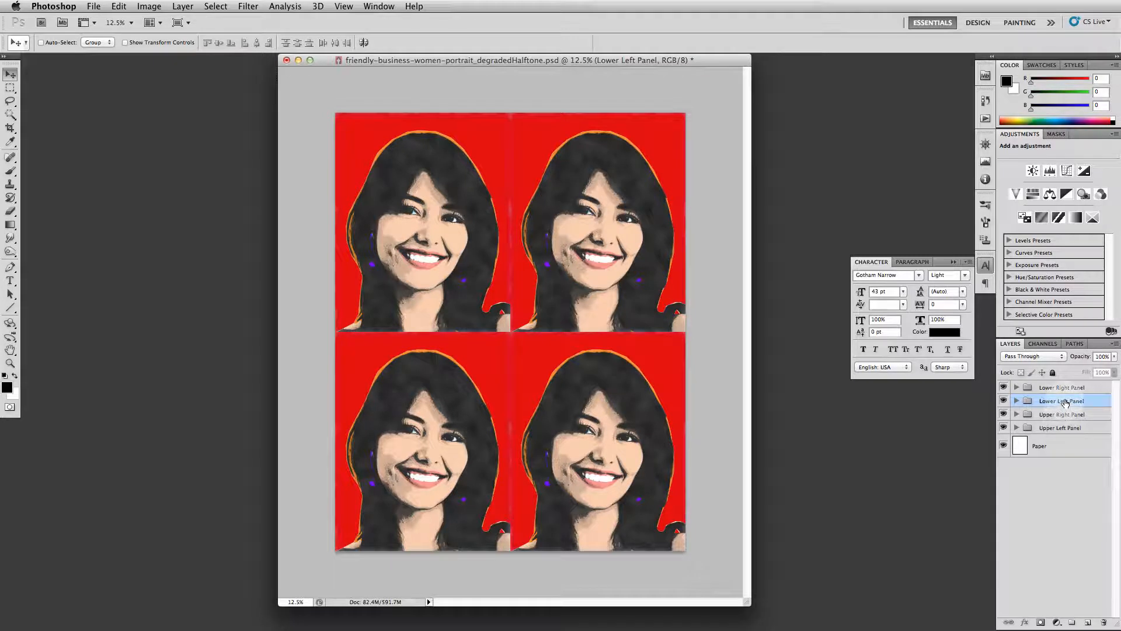
- Reorder the groups above the Paper layer as Upper Left Panel, Upper Right Panel, Lower Left Panel and Lower Right Panel
left_click_drag(1066, 403, 1062, 437)
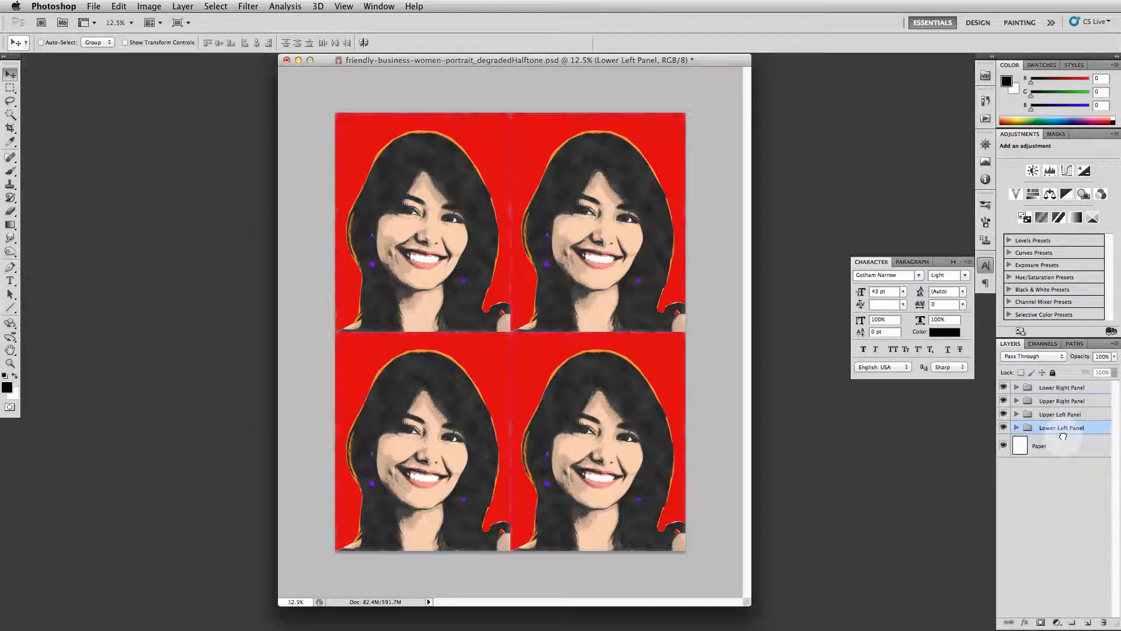
left_click_drag(1062, 388, 1061, 434)
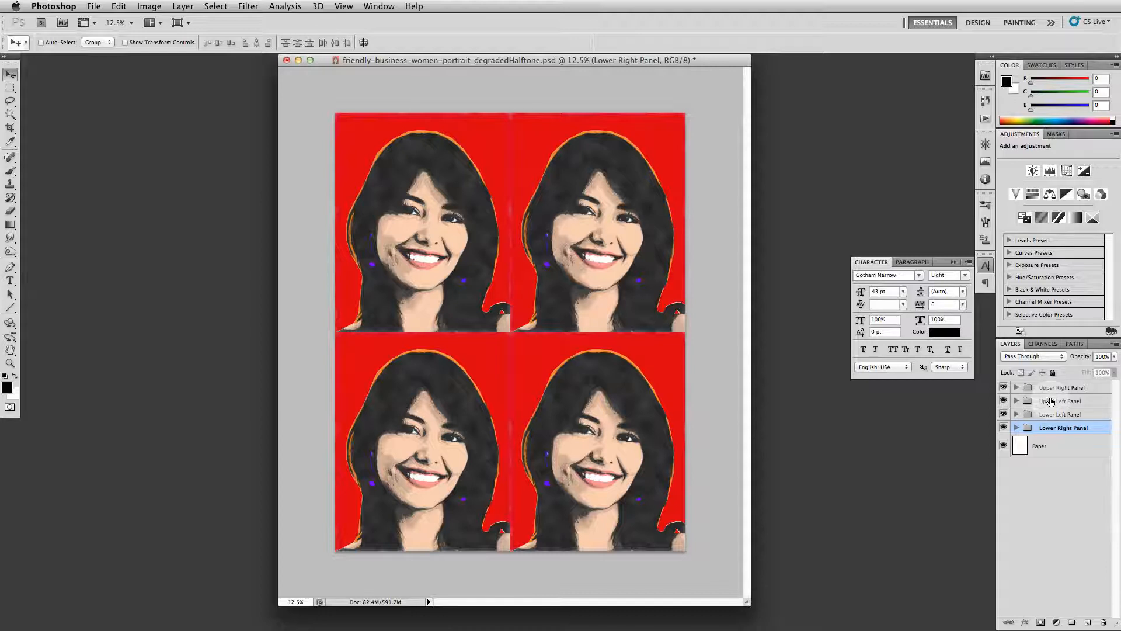
left_click_drag(1051, 402, 1050, 386)
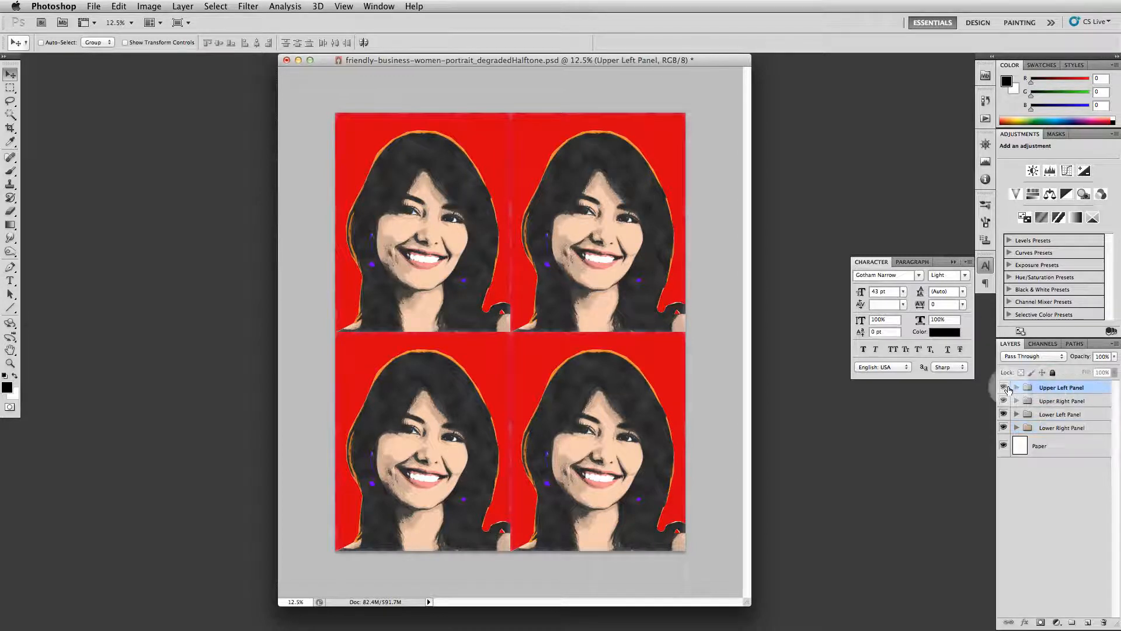
- Toggle the visibility of each of the four panel groups in turn to check that names match positions
left_click(1003, 387)
left_click(1003, 387)
left_click(1004, 400)
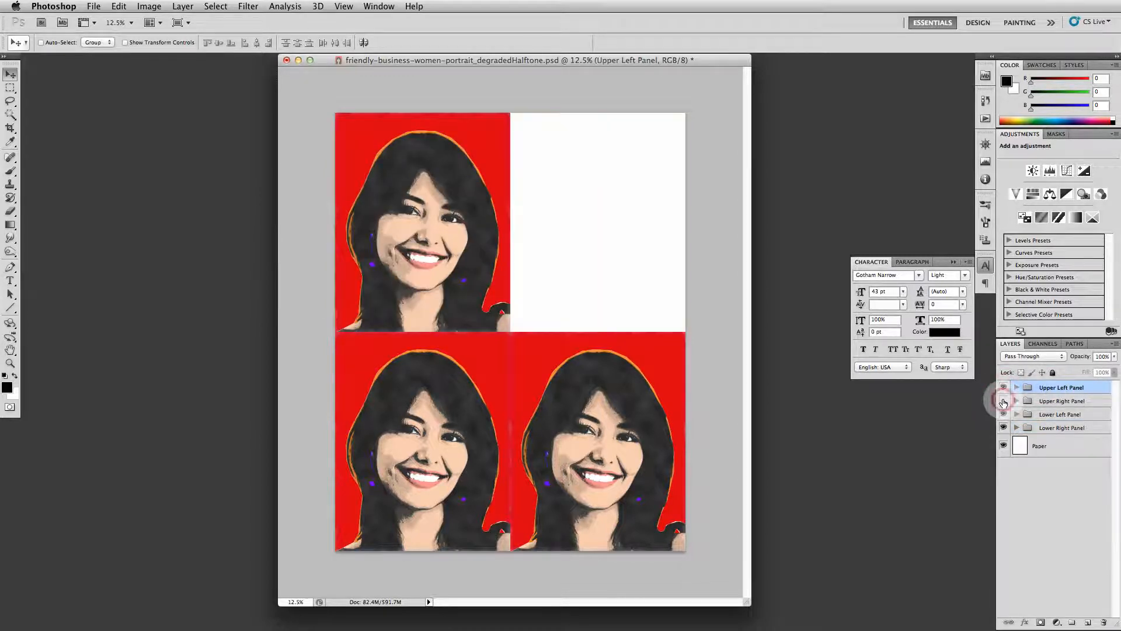
left_click(1004, 401)
left_click(1004, 414)
left_click(1004, 414)
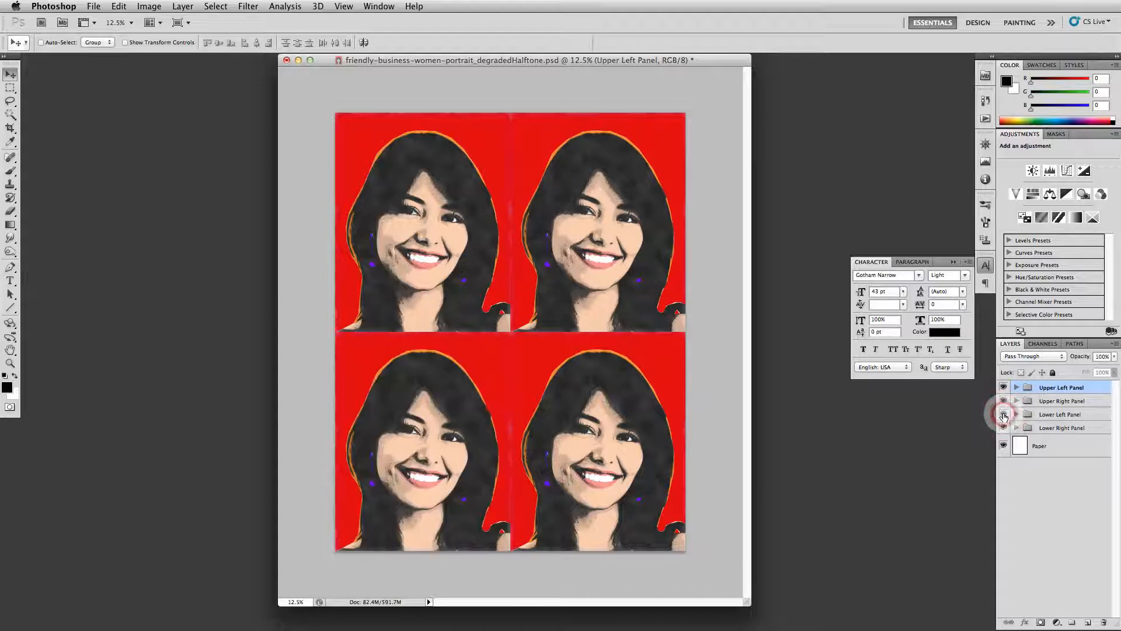
left_click(1004, 428)
left_click(1004, 427)
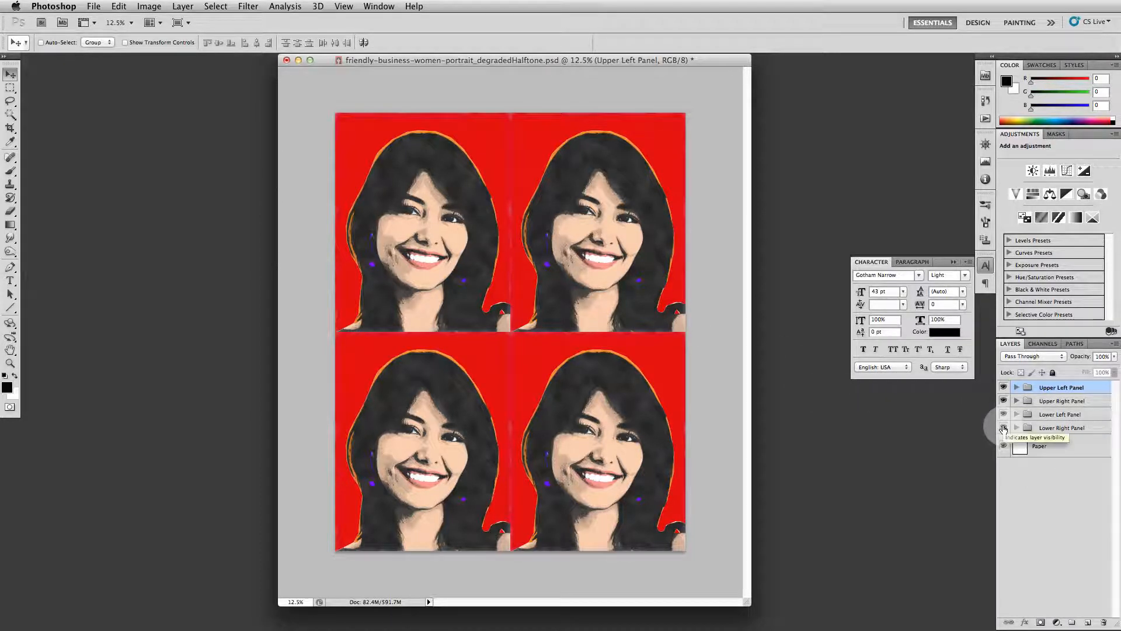
- Hide the Upper Right, Lower Left and Lower Right Panel groups and expand the Upper Left Panel group
left_click_drag(1004, 430, 1003, 401)
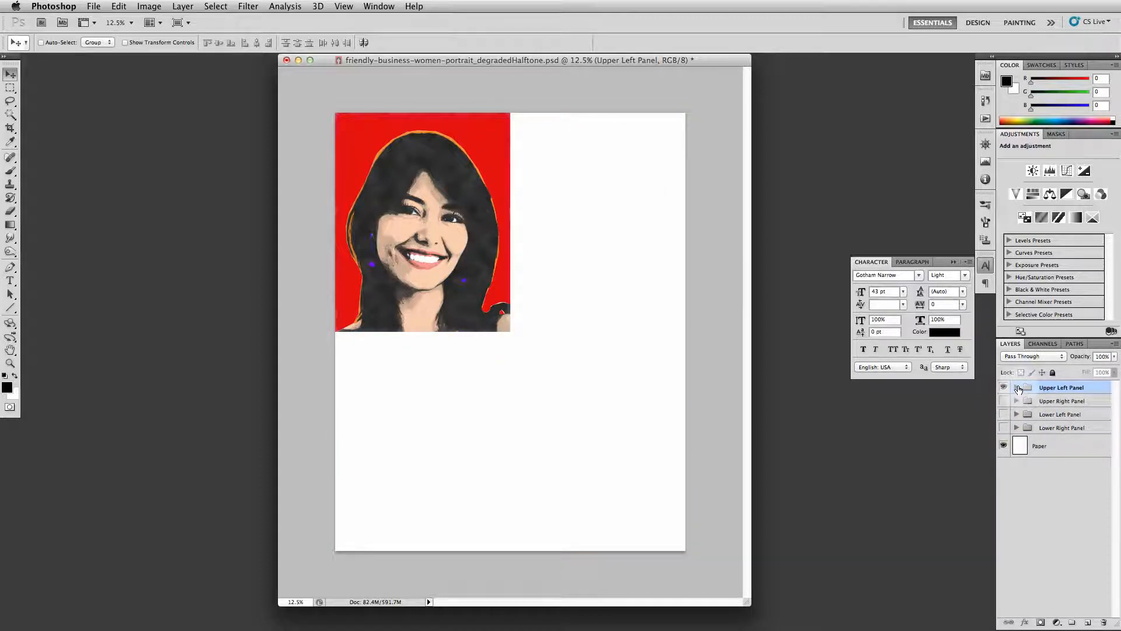
left_click(1017, 388)
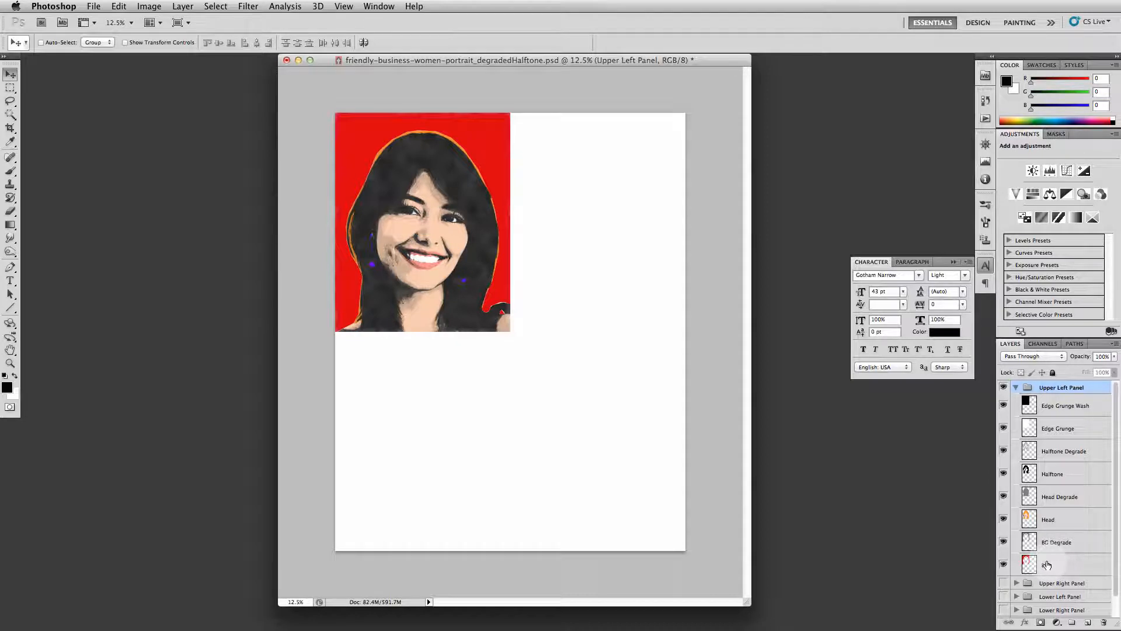
- Recolor the Upper Left Panel's BG layer with Hue/Saturation: Hue -160, Saturation -20, Lightness 35
left_click(1063, 565)
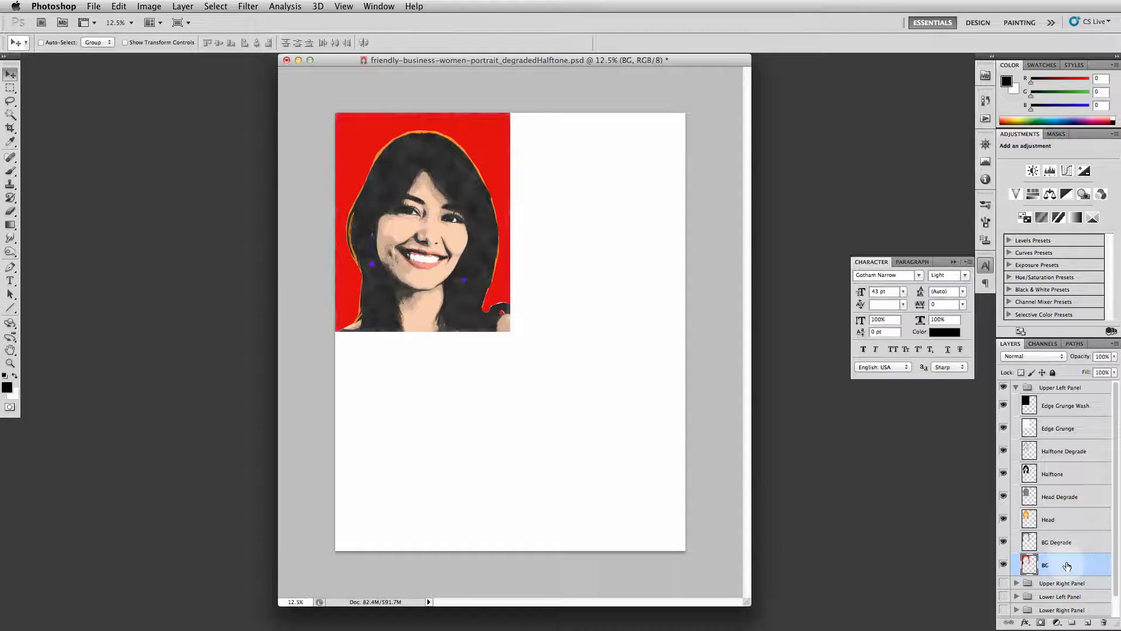
double_click(1047, 565)
key("ctrl+u")
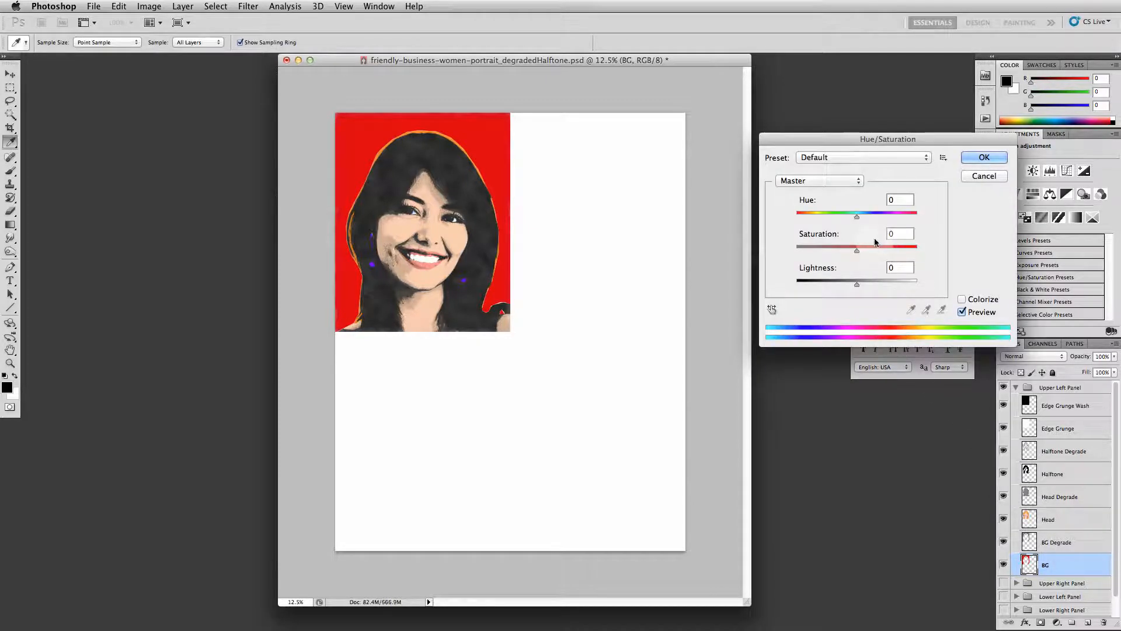
left_click(832, 199)
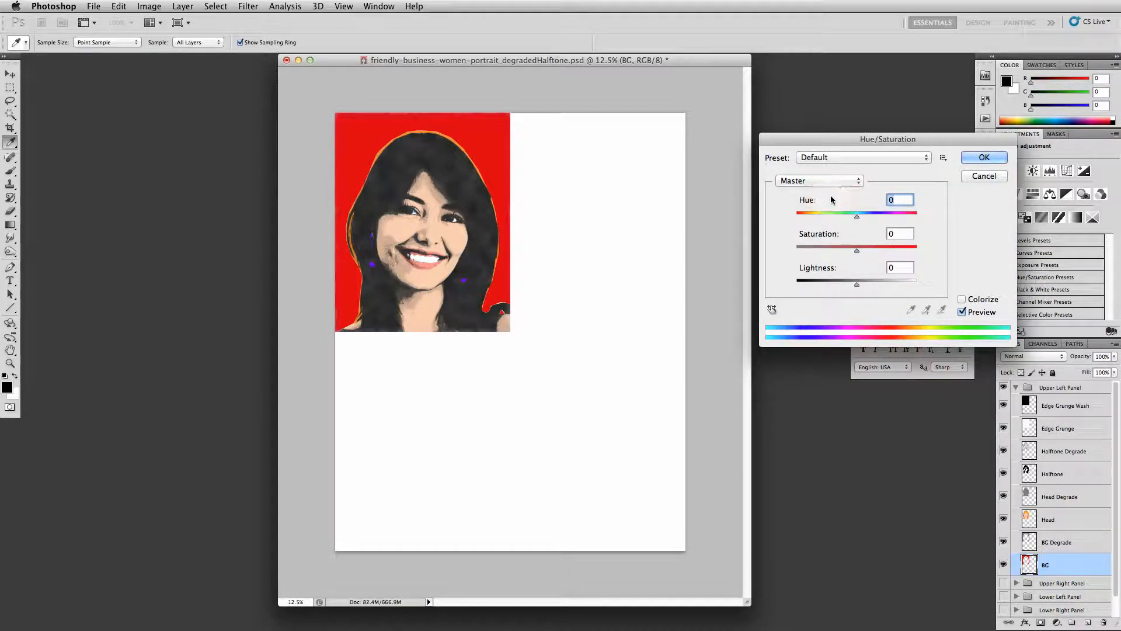
type("-160")
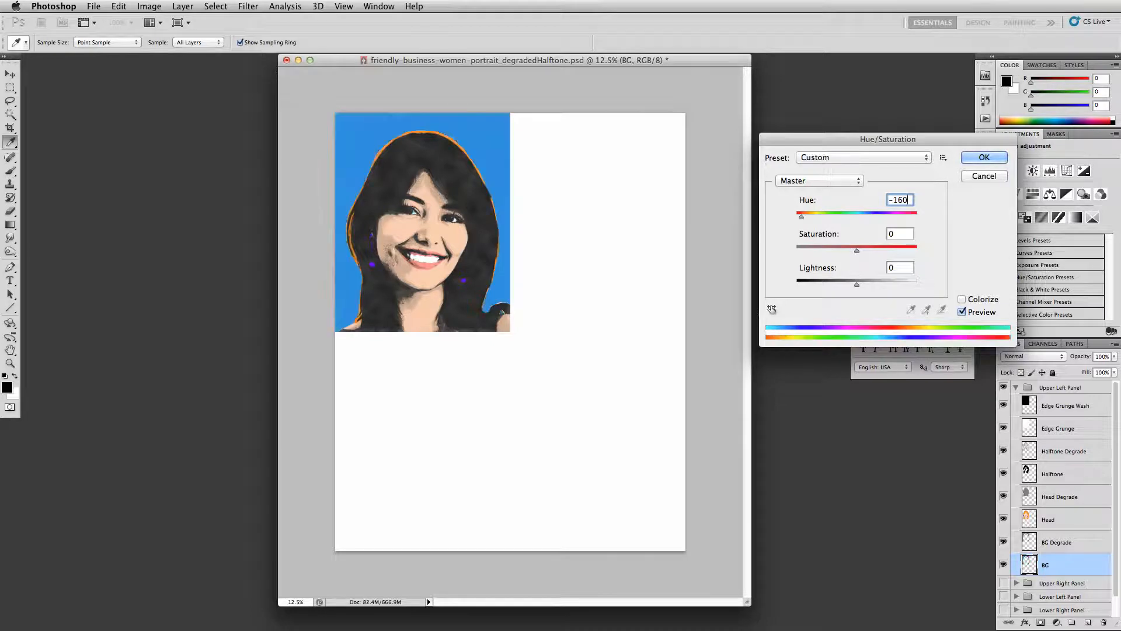
key("Tab")
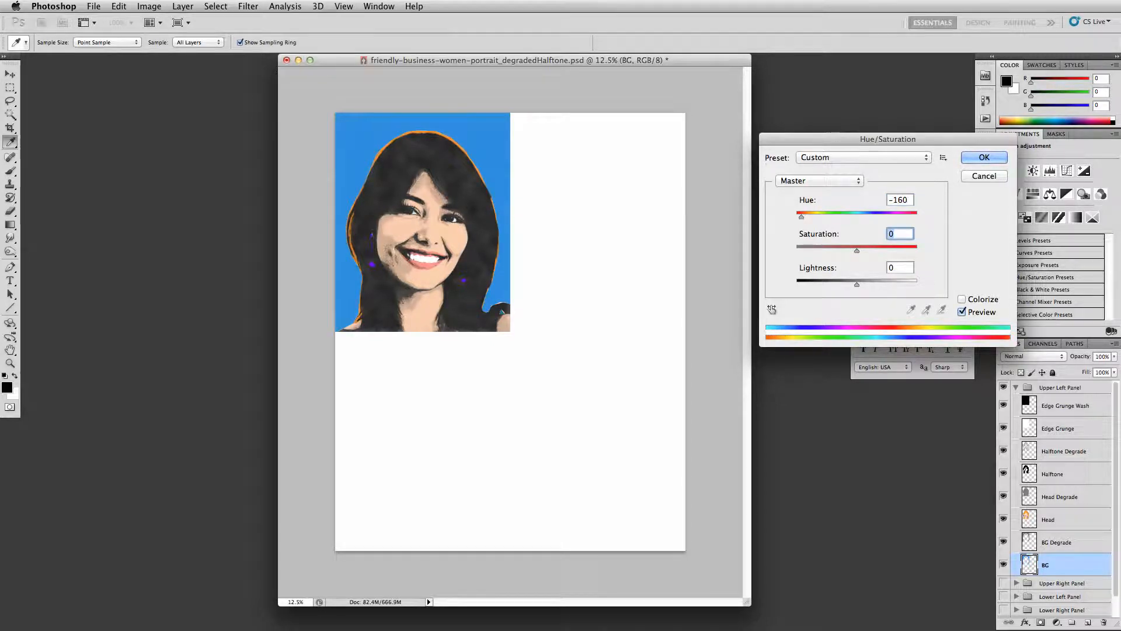
type("-20")
key("Tab")
type("35")
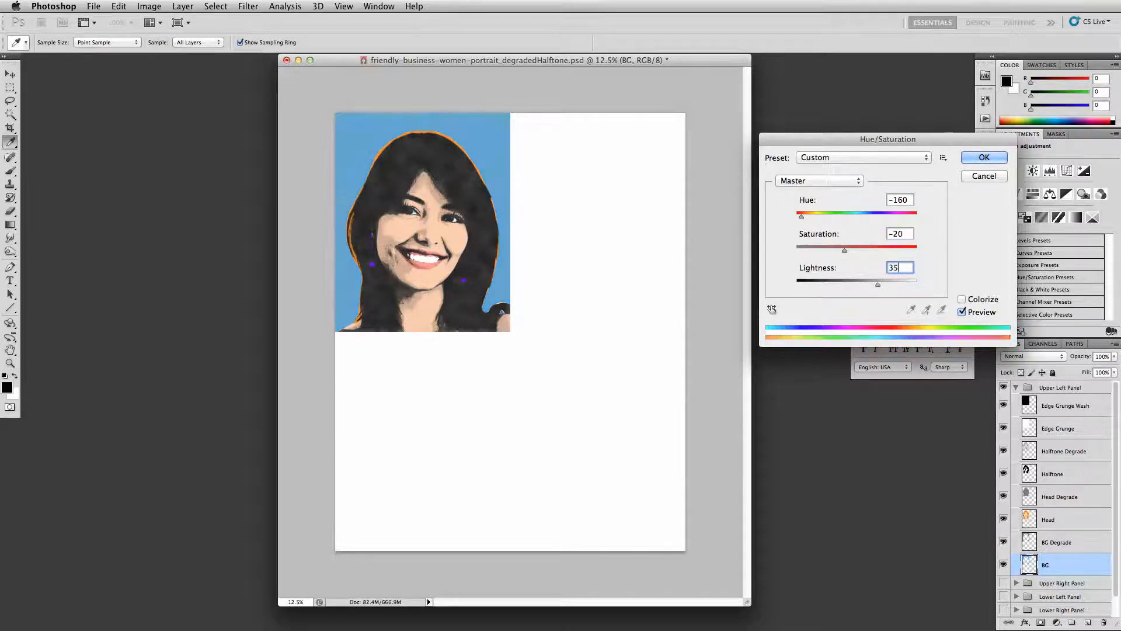
key("Return")
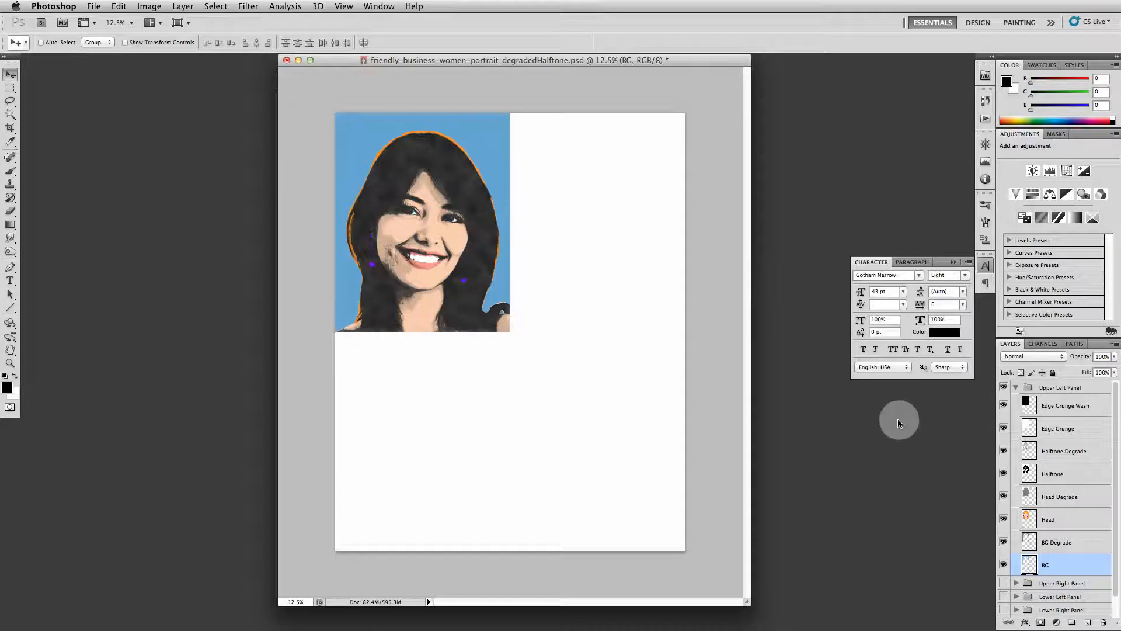
- Start Replace Color on the Upper Left Panel's Head layer, sampling the orange hair color with Fuzziness 130
left_click(1071, 520)
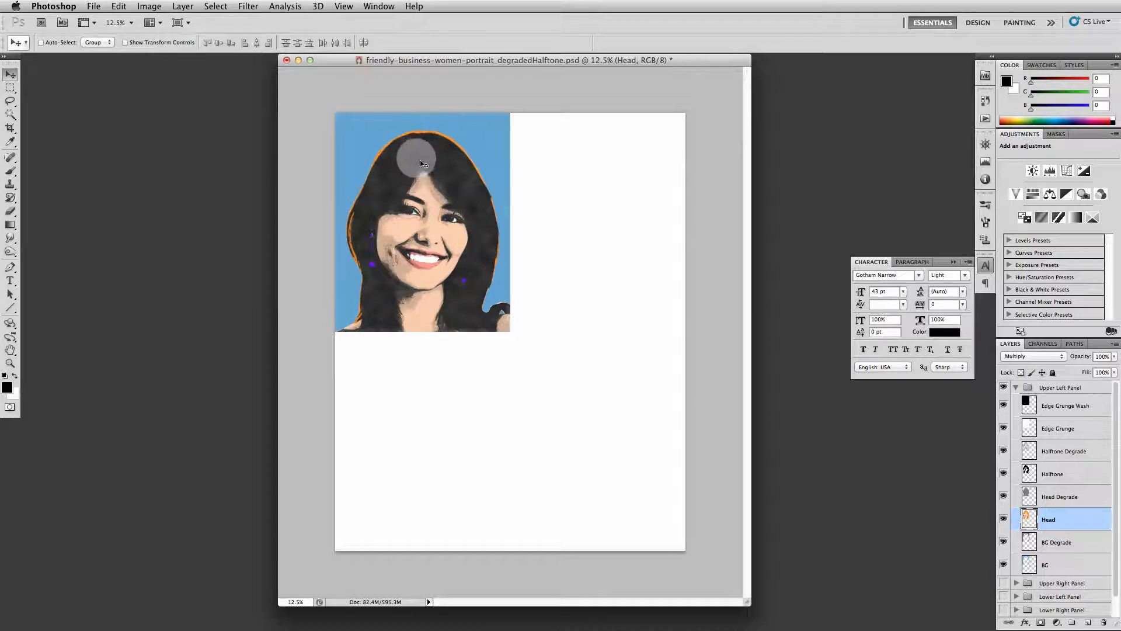
key("super+equal")
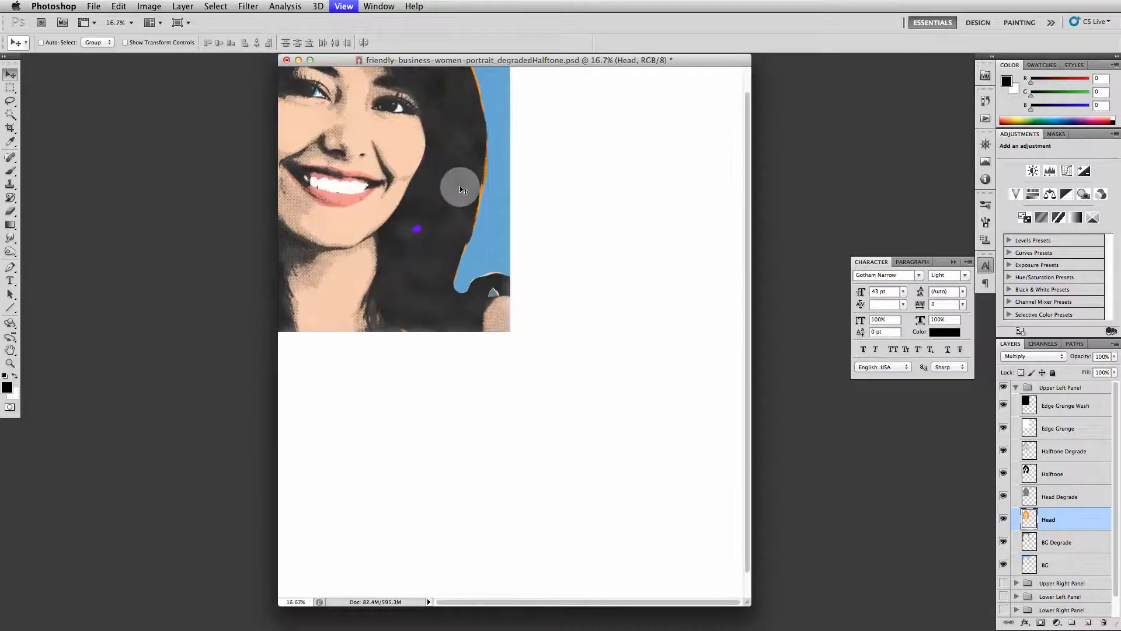
left_click_drag(484, 196, 699, 450)
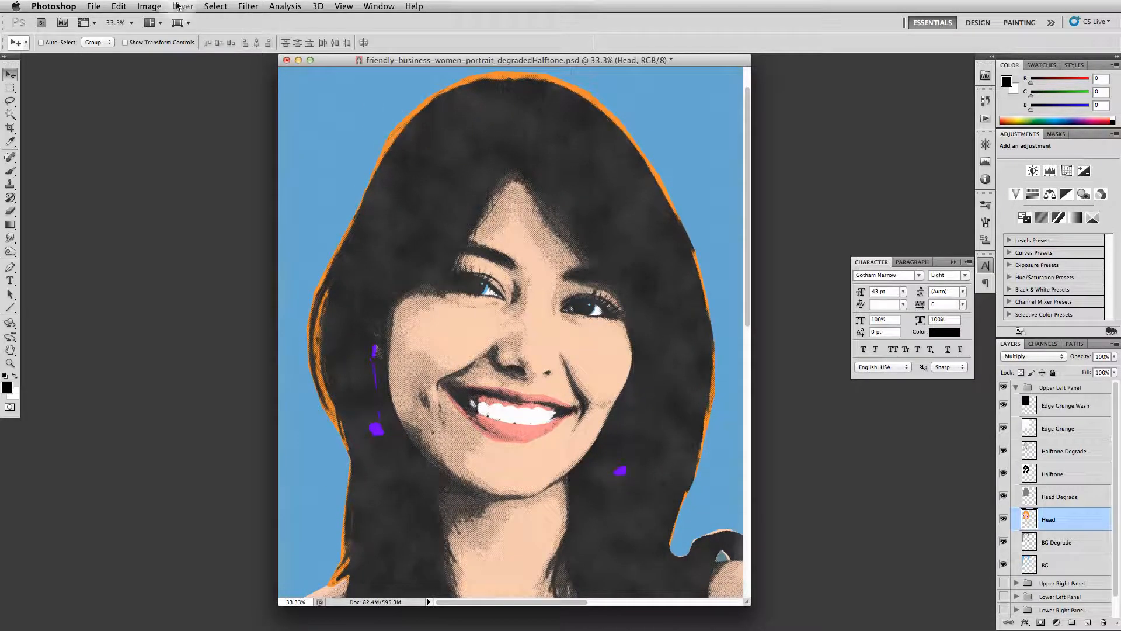
left_click(155, 8)
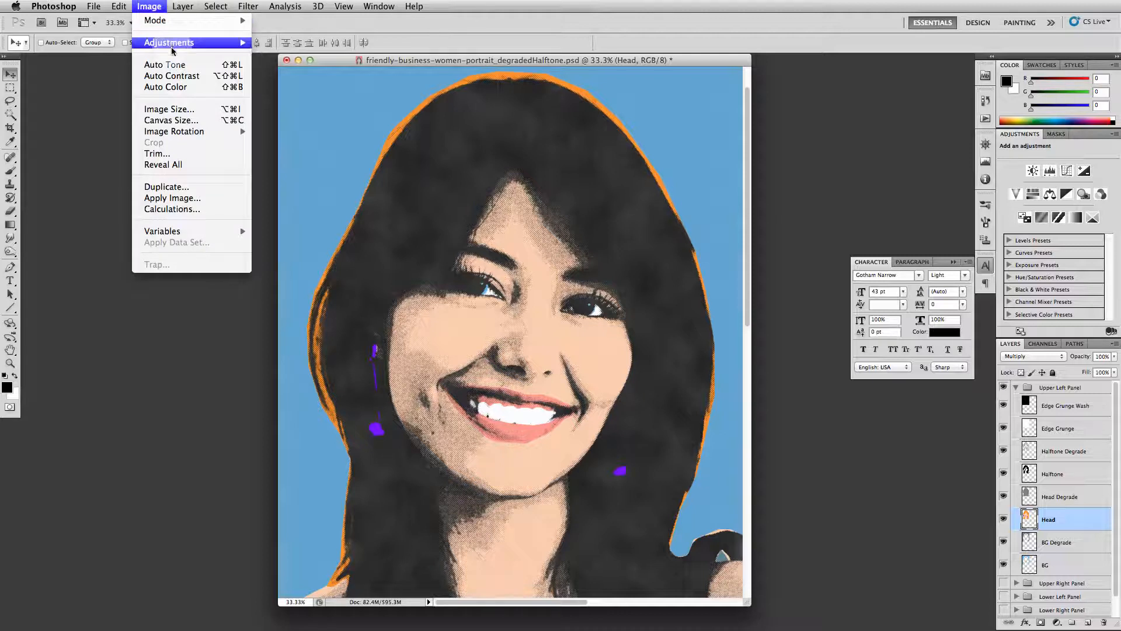
mouse_move(171, 46)
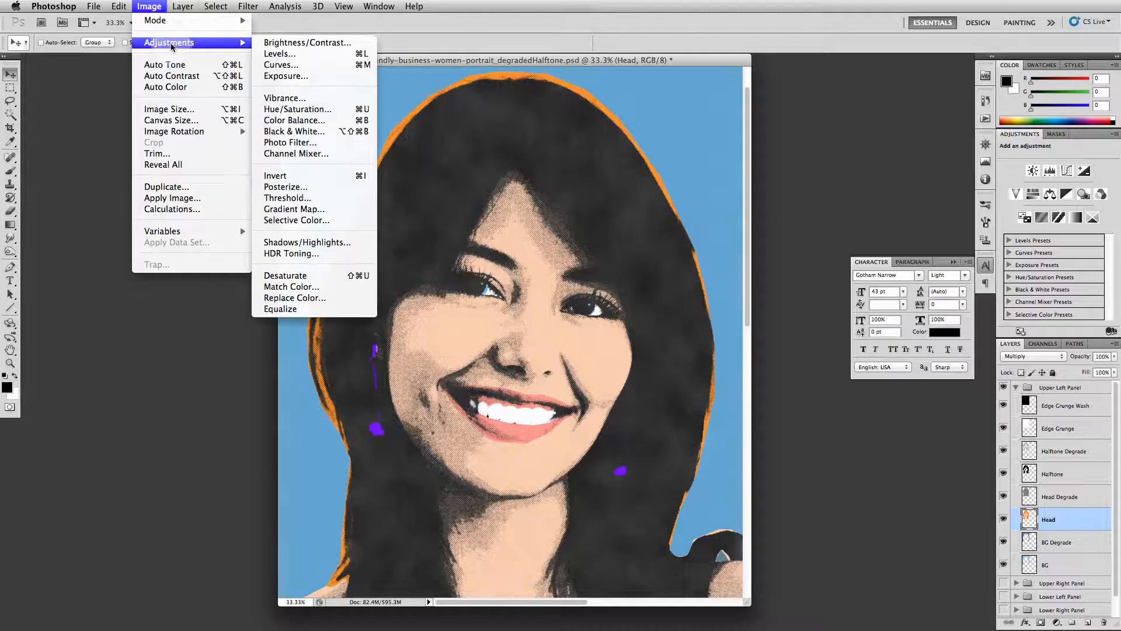
left_click(309, 301)
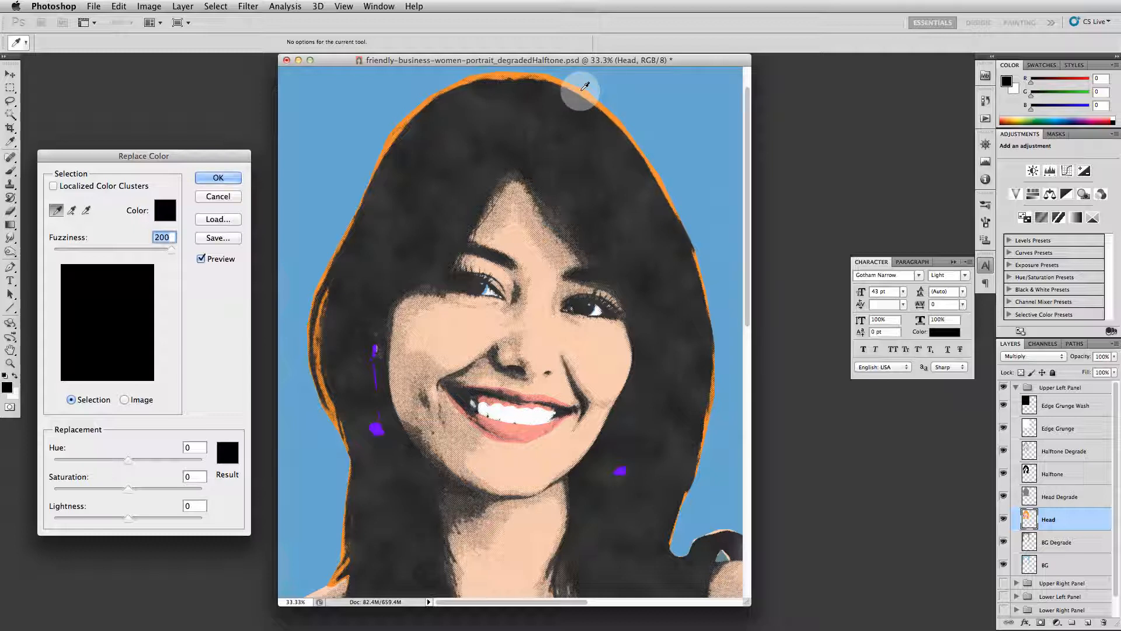
left_click(584, 87)
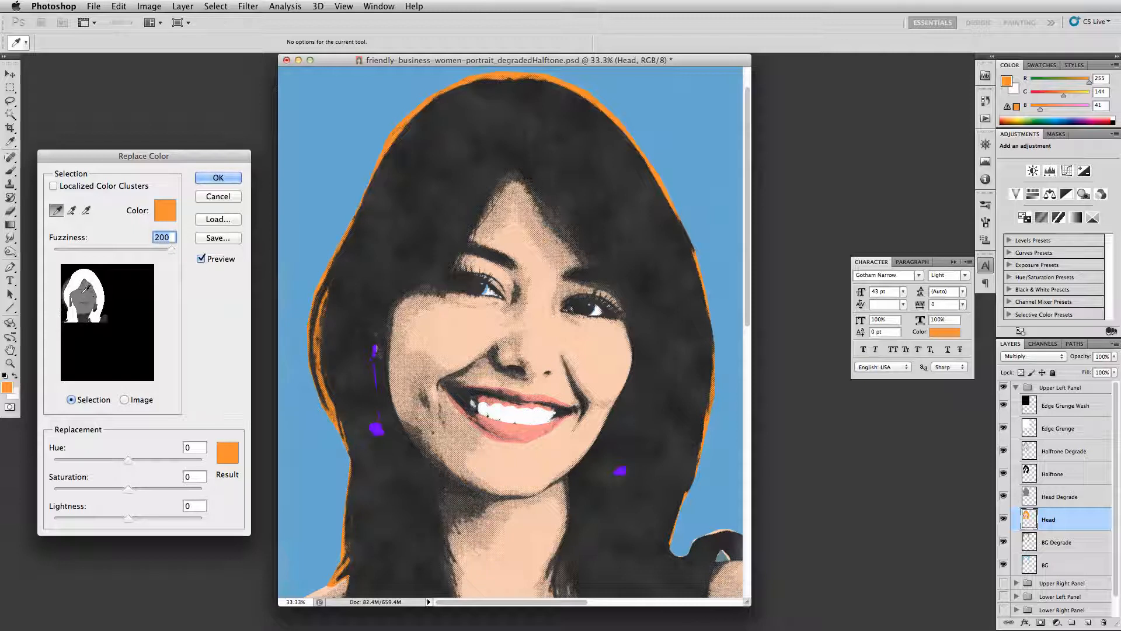
left_click(99, 298)
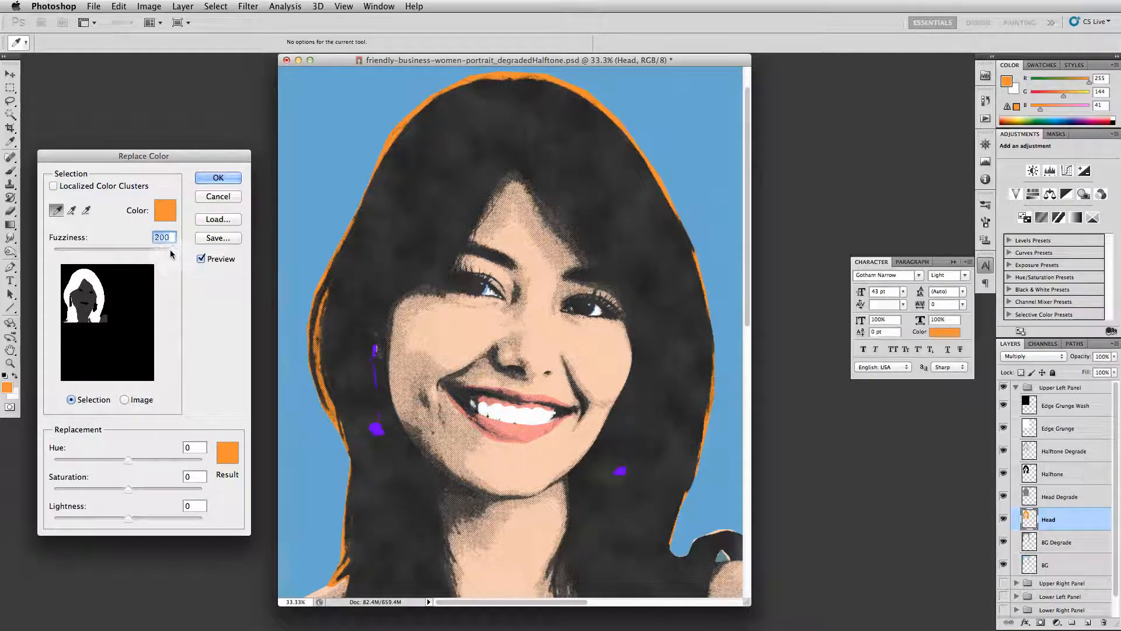
left_click_drag(172, 249, 129, 251)
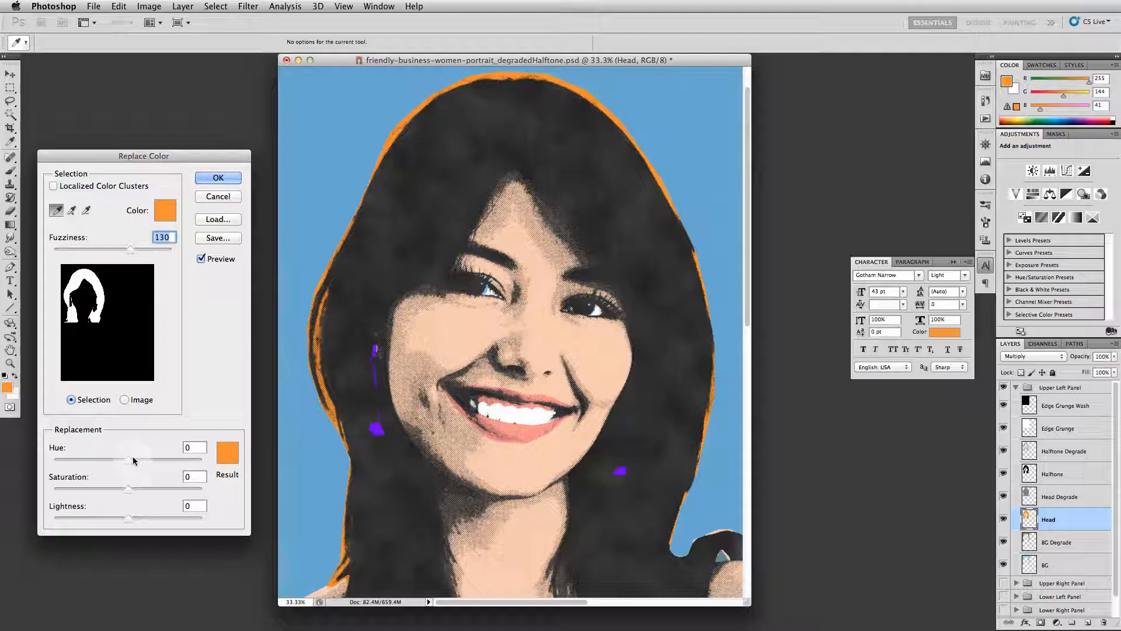
- Shift the sampled orange hair color by Hue 15 and apply the replacement
double_click(199, 446)
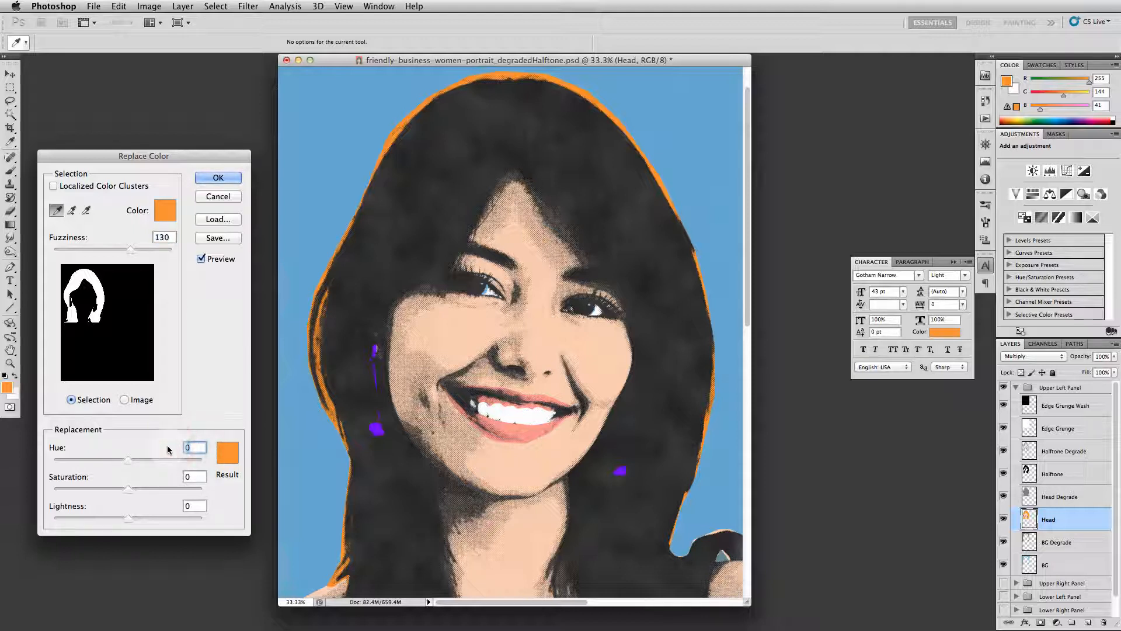
type("15")
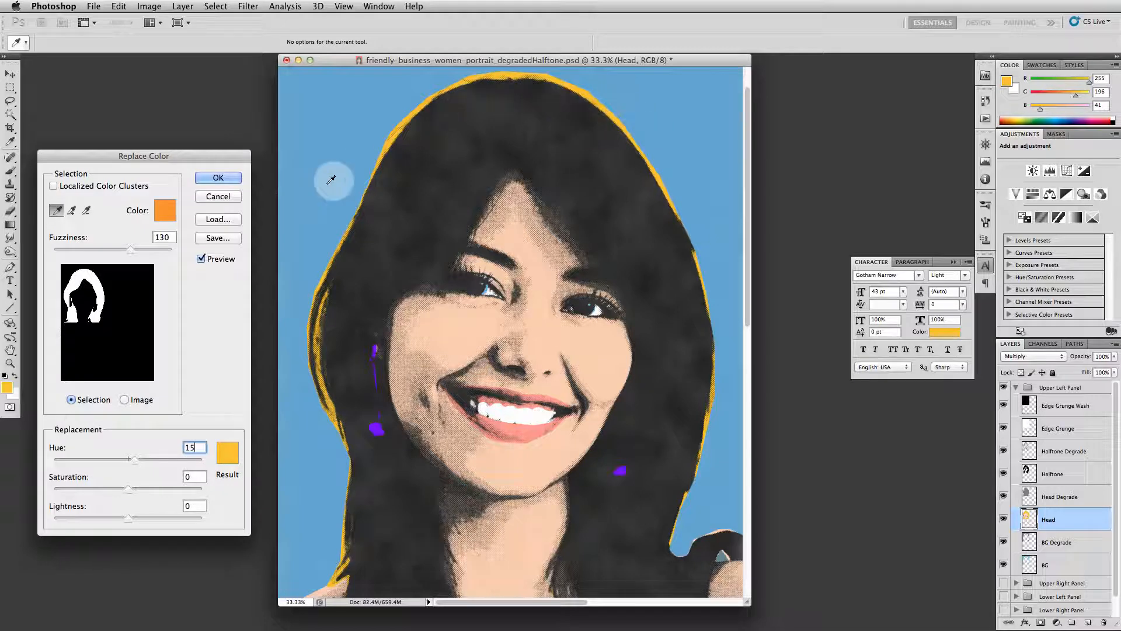
left_click(225, 177)
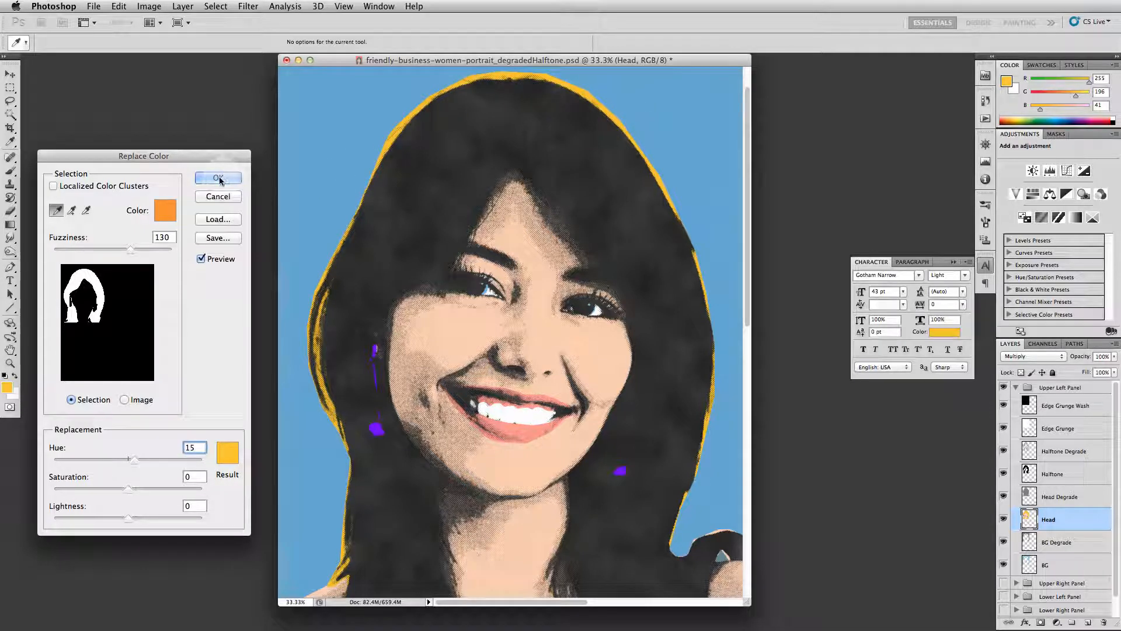
left_click(219, 178)
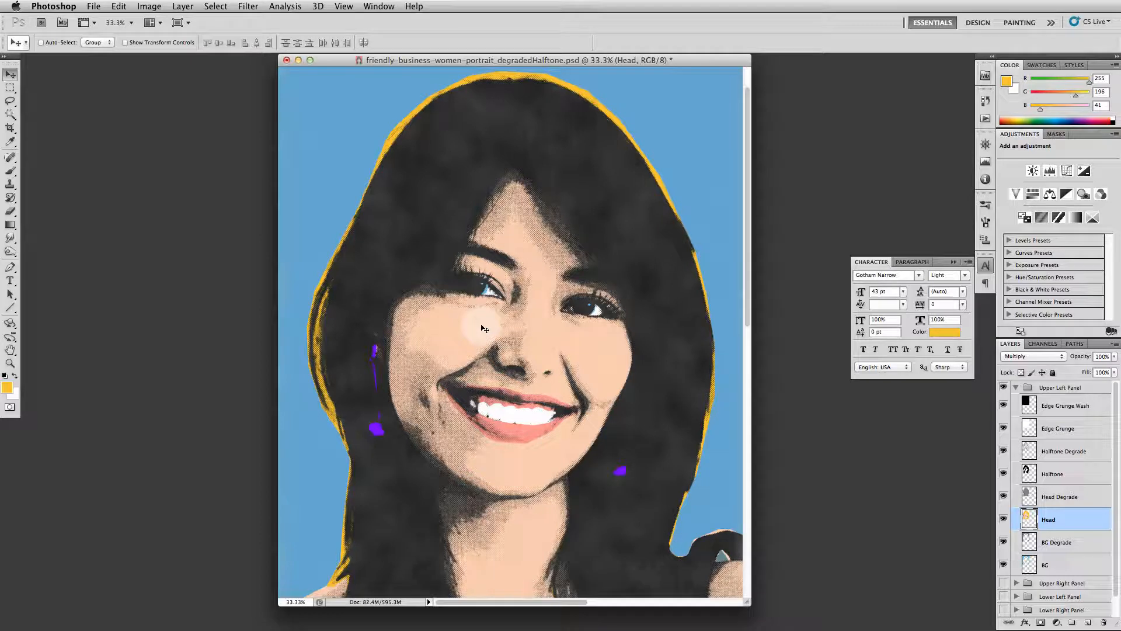
- Start another Replace Color on the Head layer, sampling the peach skin tone with Fuzziness 86
left_click(128, 9)
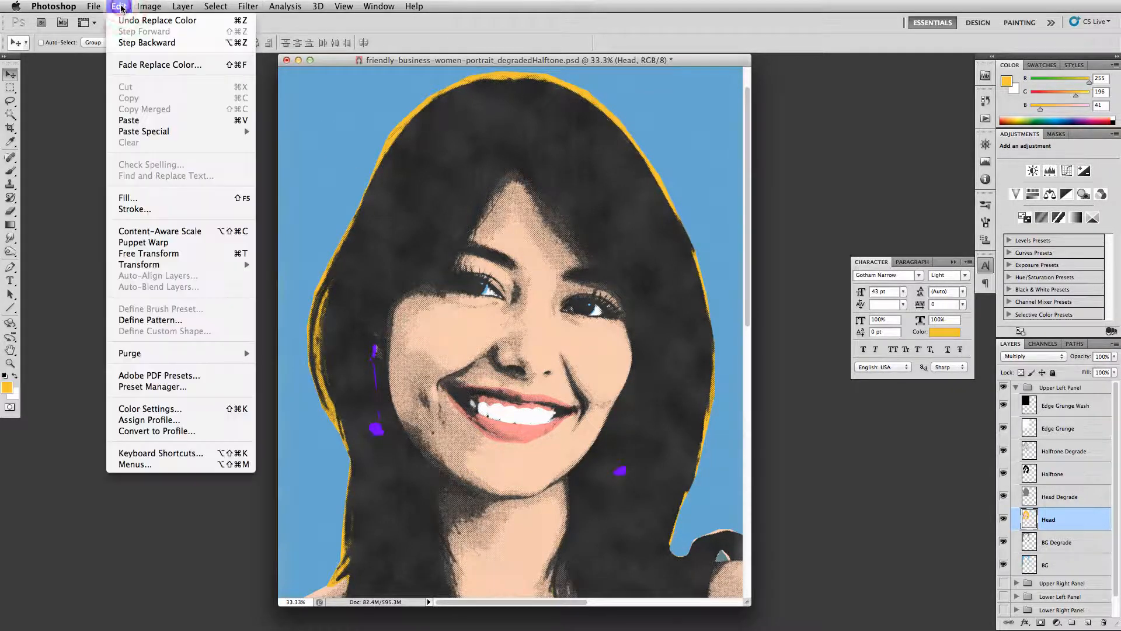
mouse_move(149, 7)
mouse_move(167, 42)
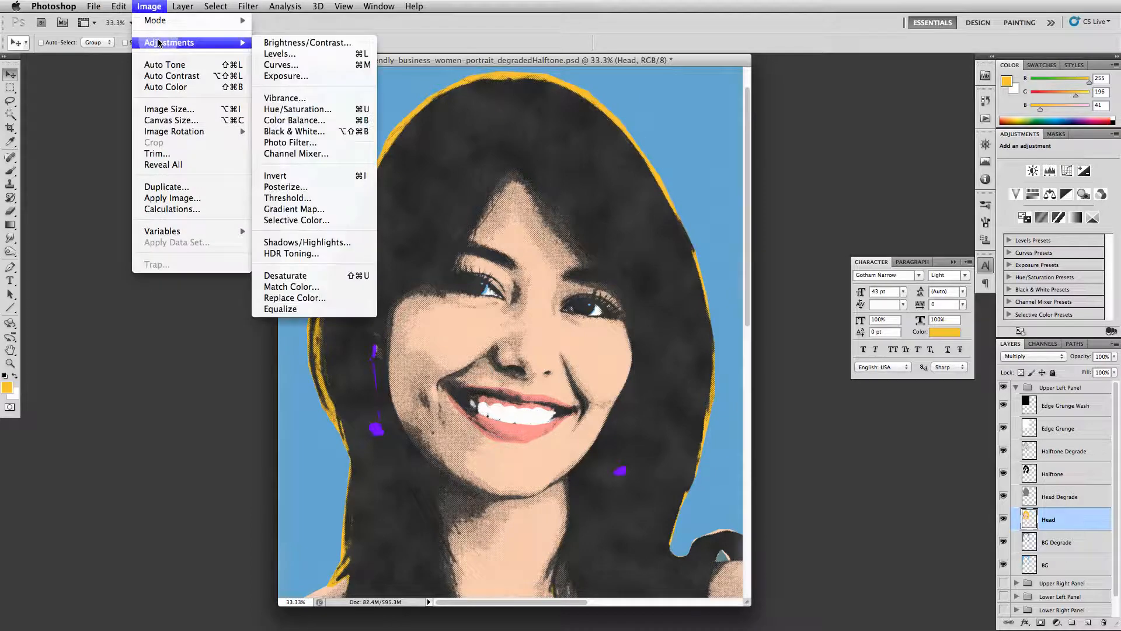
left_click(301, 299)
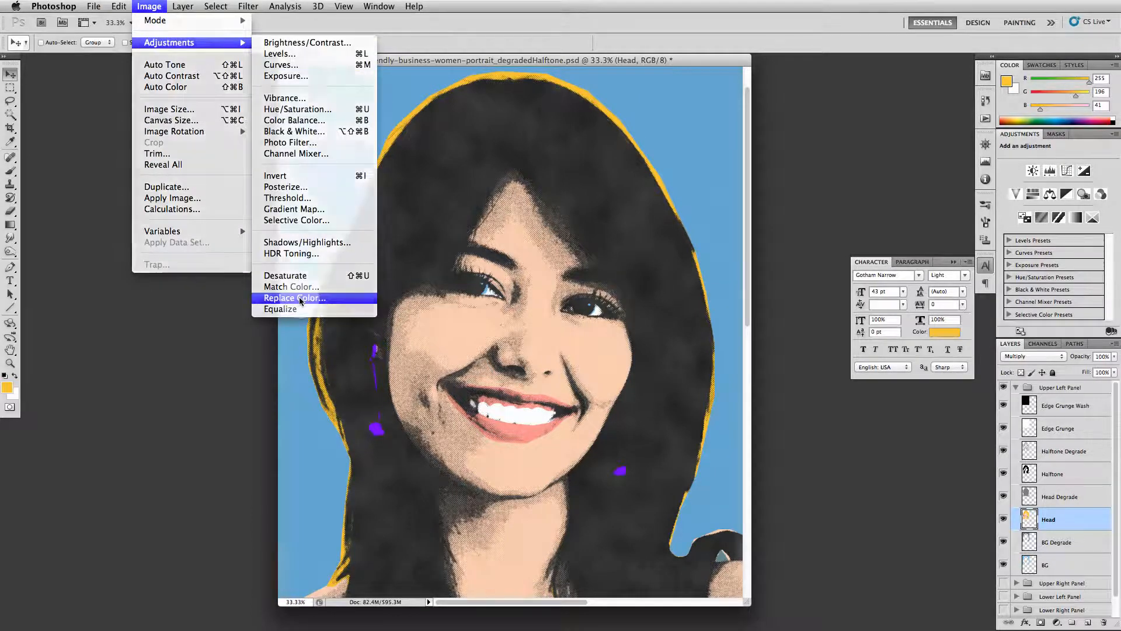
left_click(464, 321)
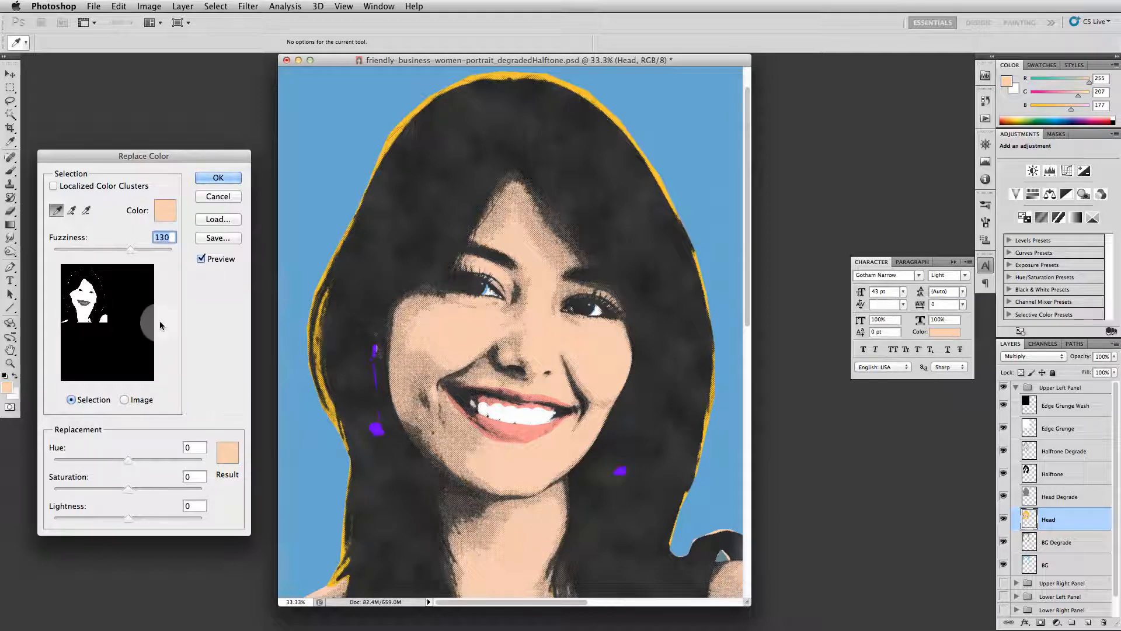
left_click_drag(128, 250, 97, 247)
type("144")
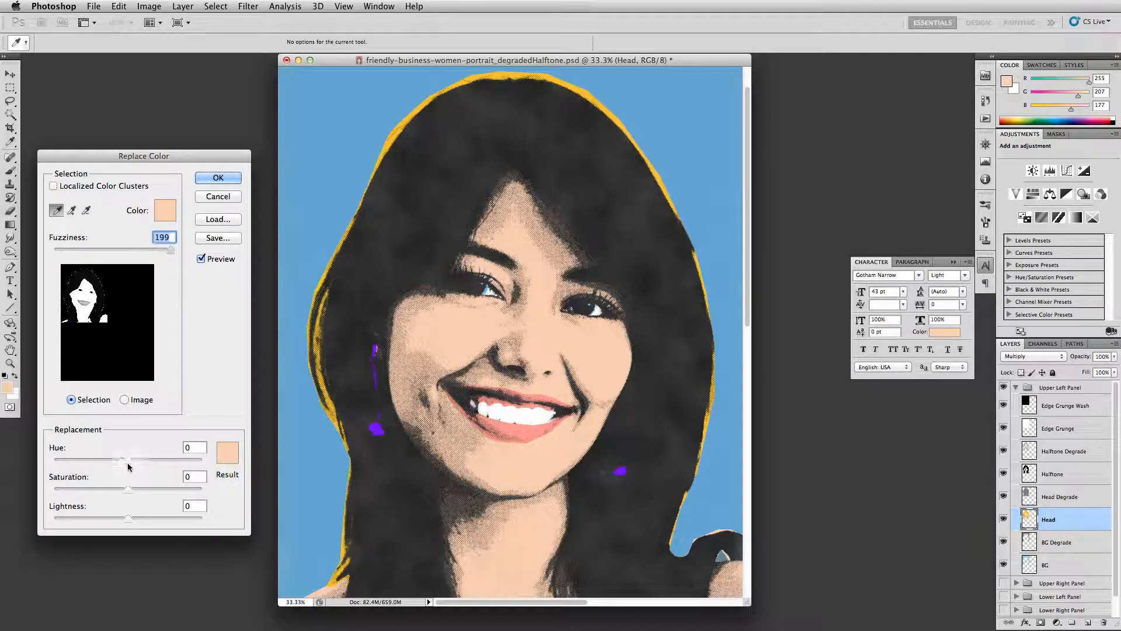
type("46133")
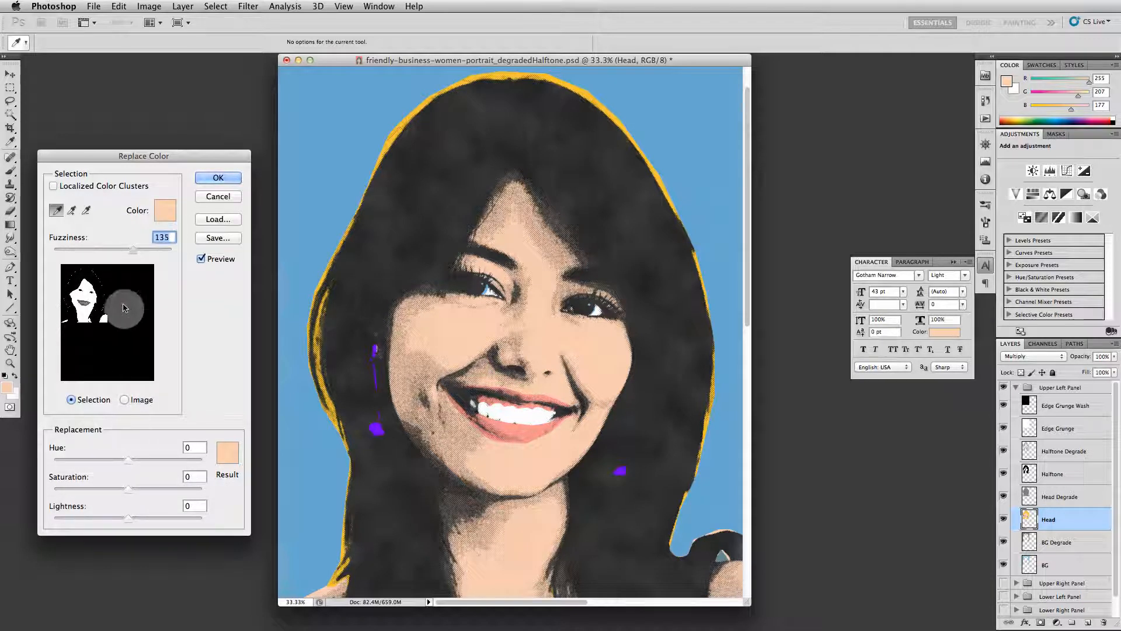
left_click_drag(130, 248, 104, 248)
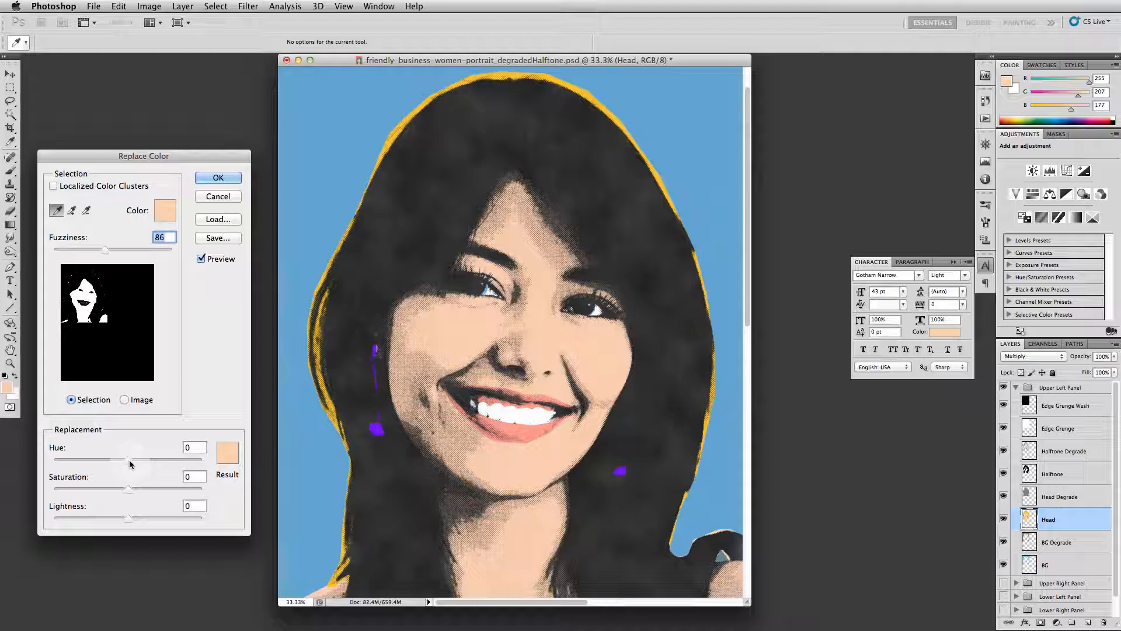
- Replace the sampled skin tone using Hue -50, Saturation -25 and Lightness 45, and apply it
left_click(194, 447)
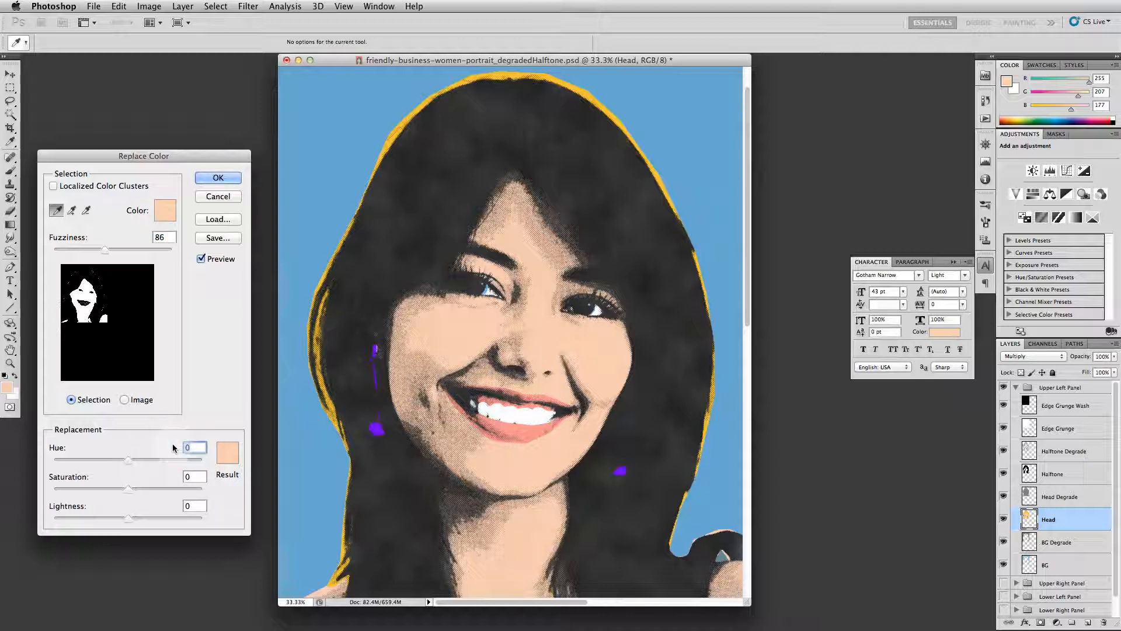
type("-50")
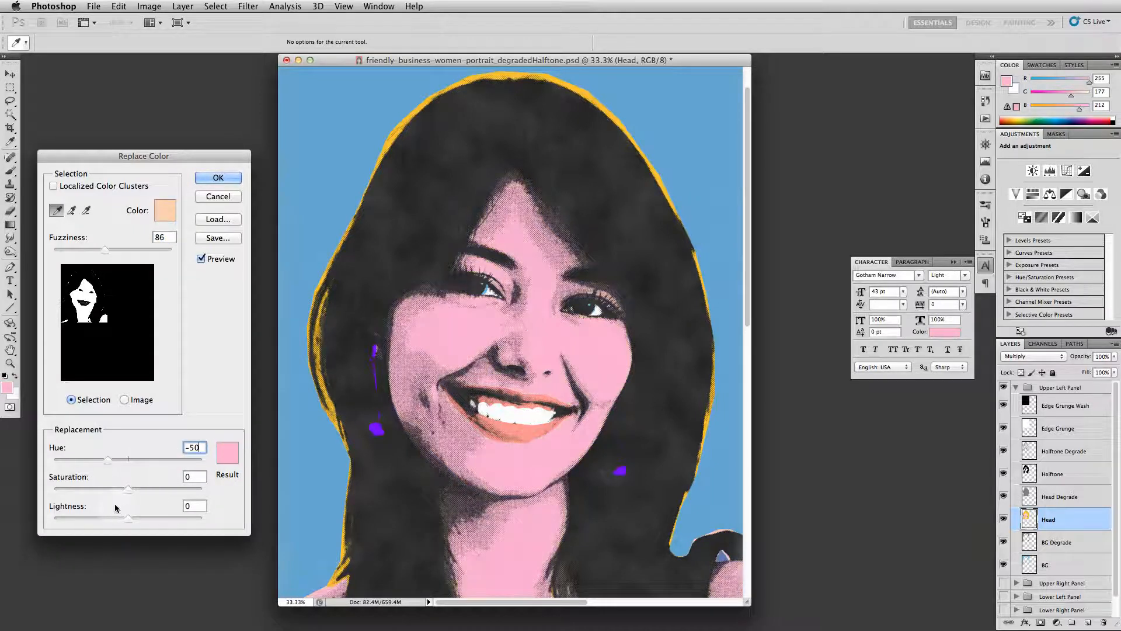
left_click(193, 476)
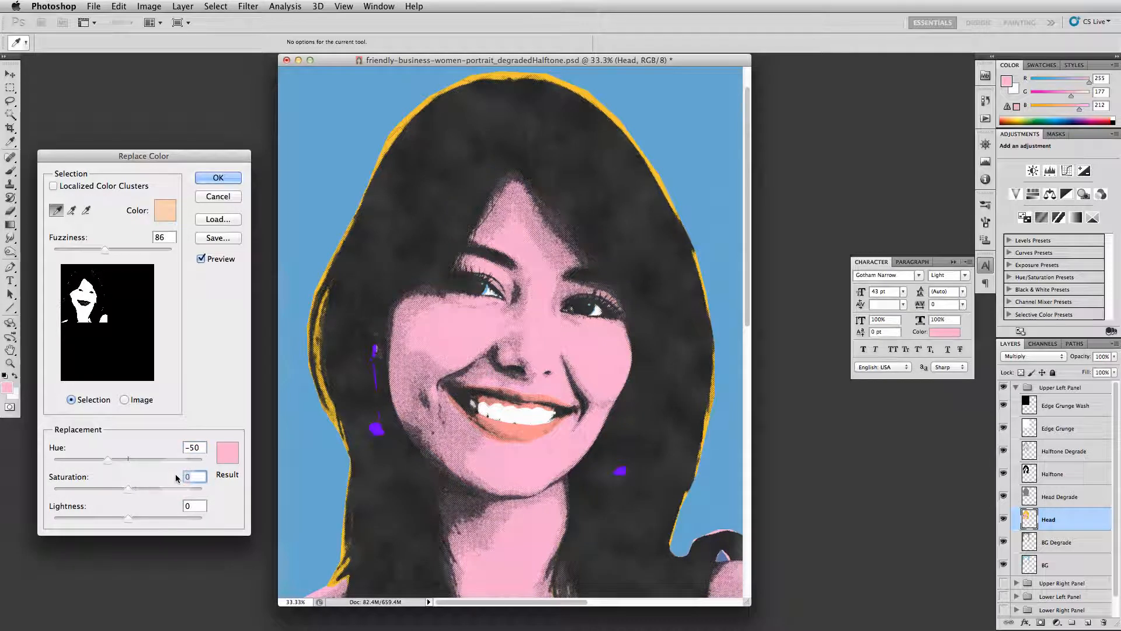
type("-25")
left_click(188, 506)
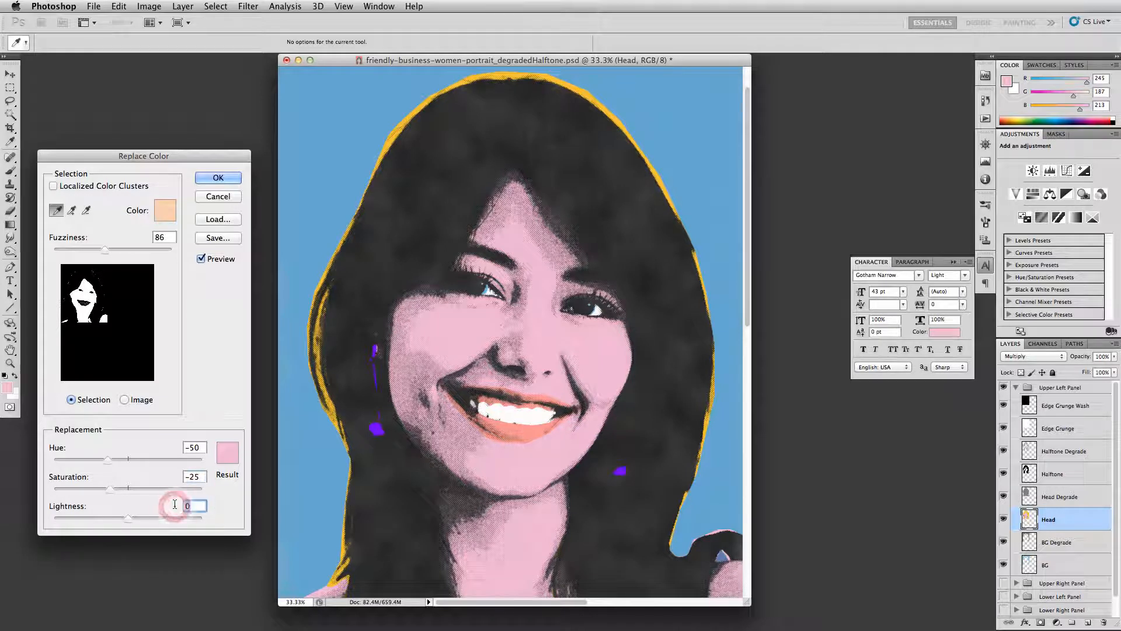
type("45")
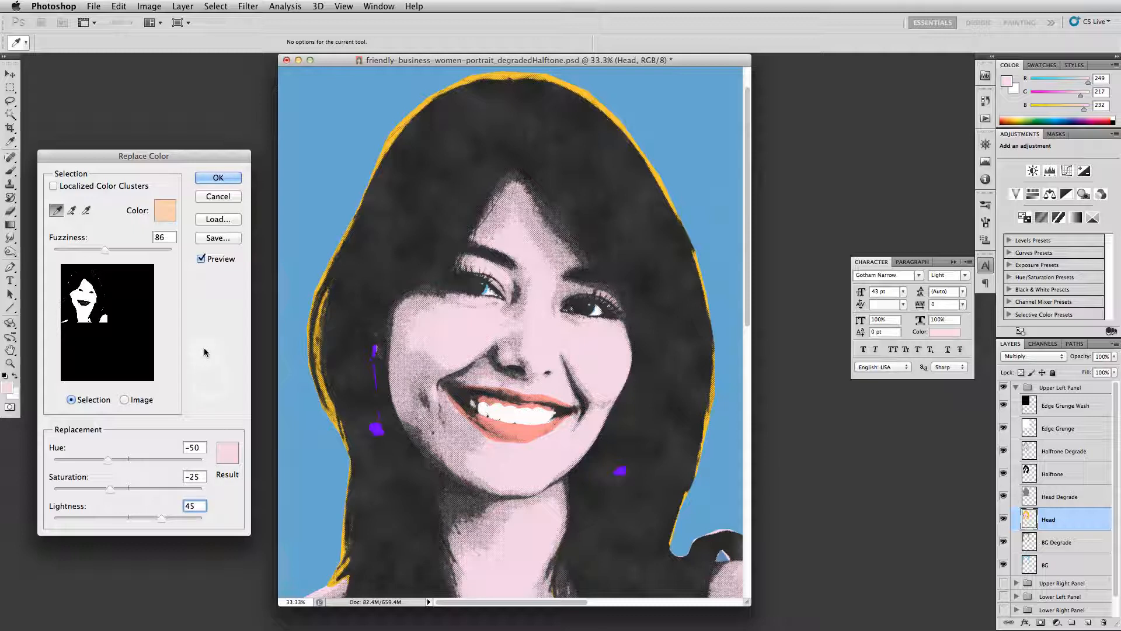
left_click(210, 177)
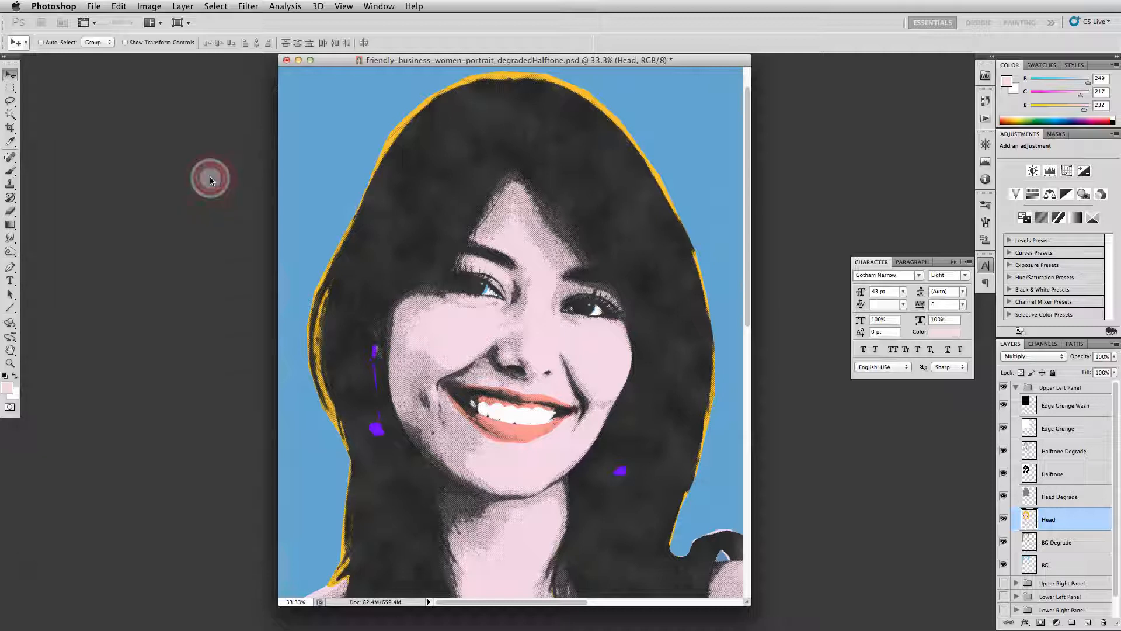
- Start Replace Color on the Head layer again, sampling the salmon lip color with Fuzziness 13
left_click(148, 7)
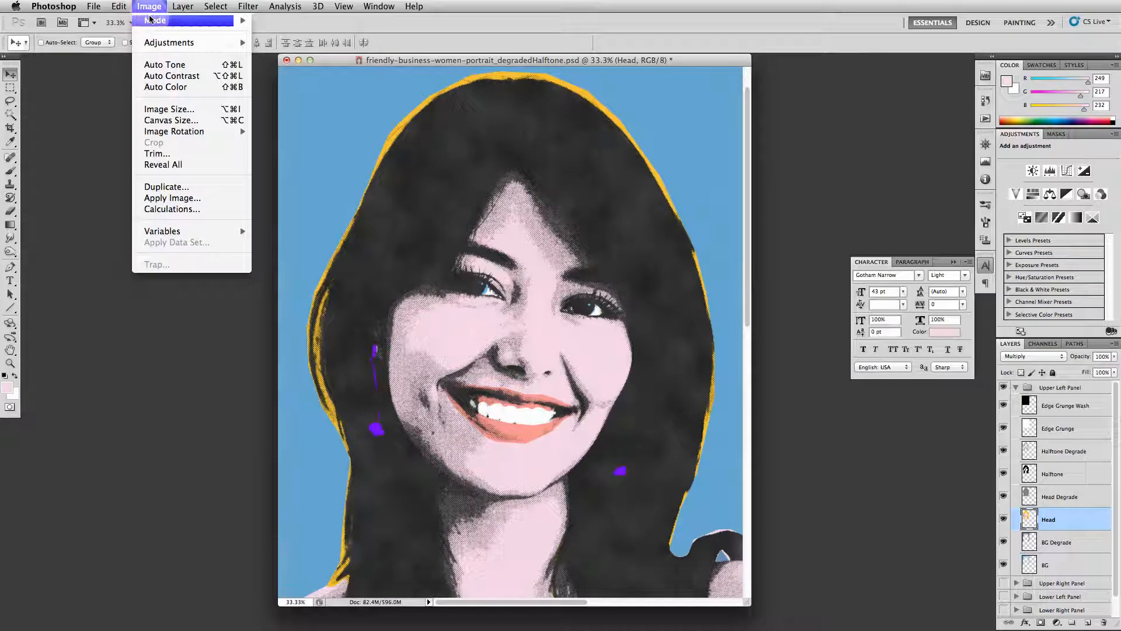
mouse_move(123, 7)
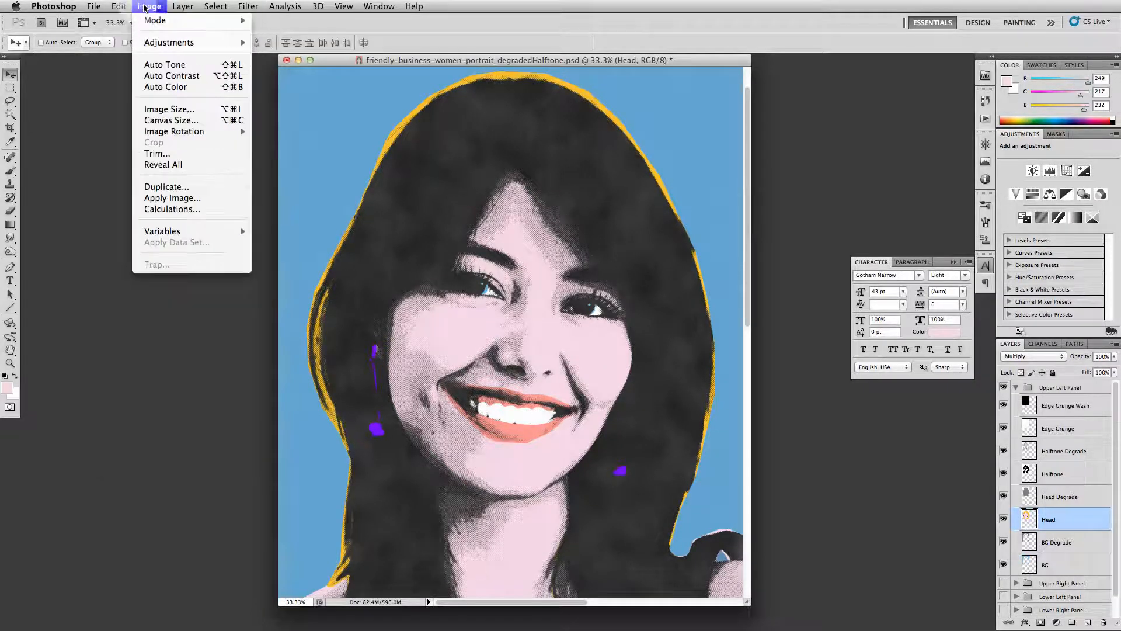
mouse_move(163, 43)
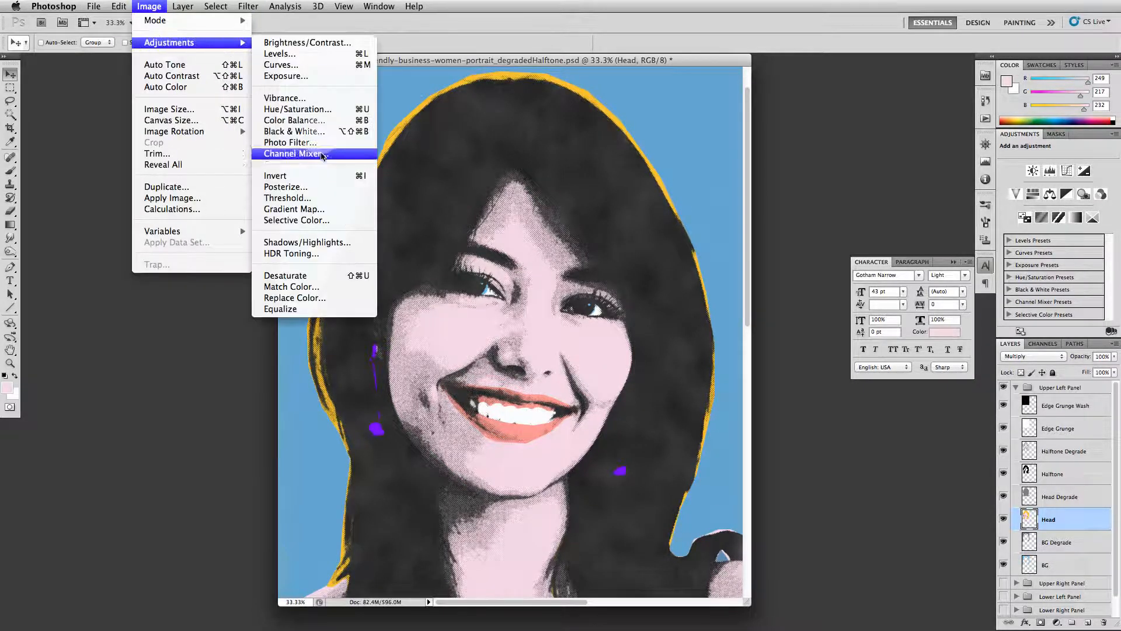
left_click(294, 298)
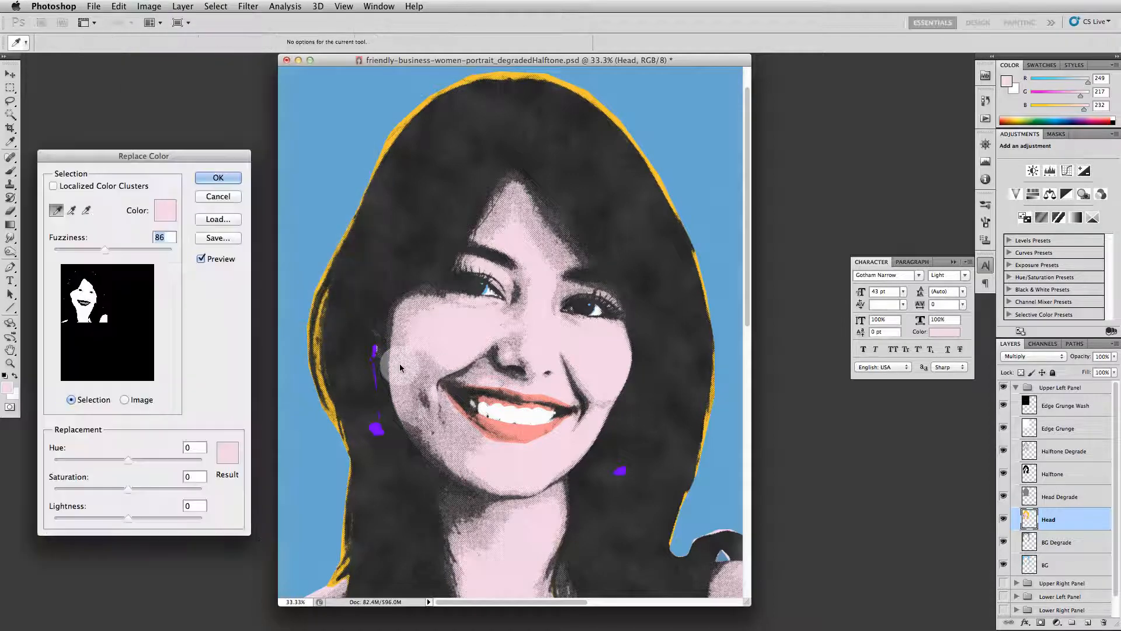
left_click(518, 428)
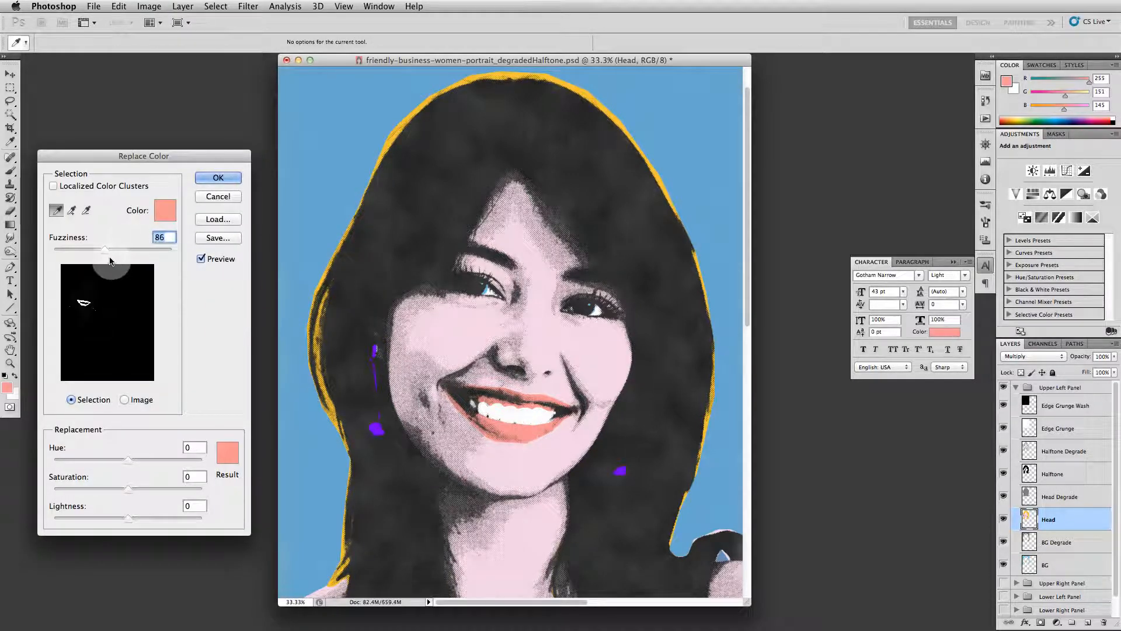
left_click_drag(105, 250, 63, 251)
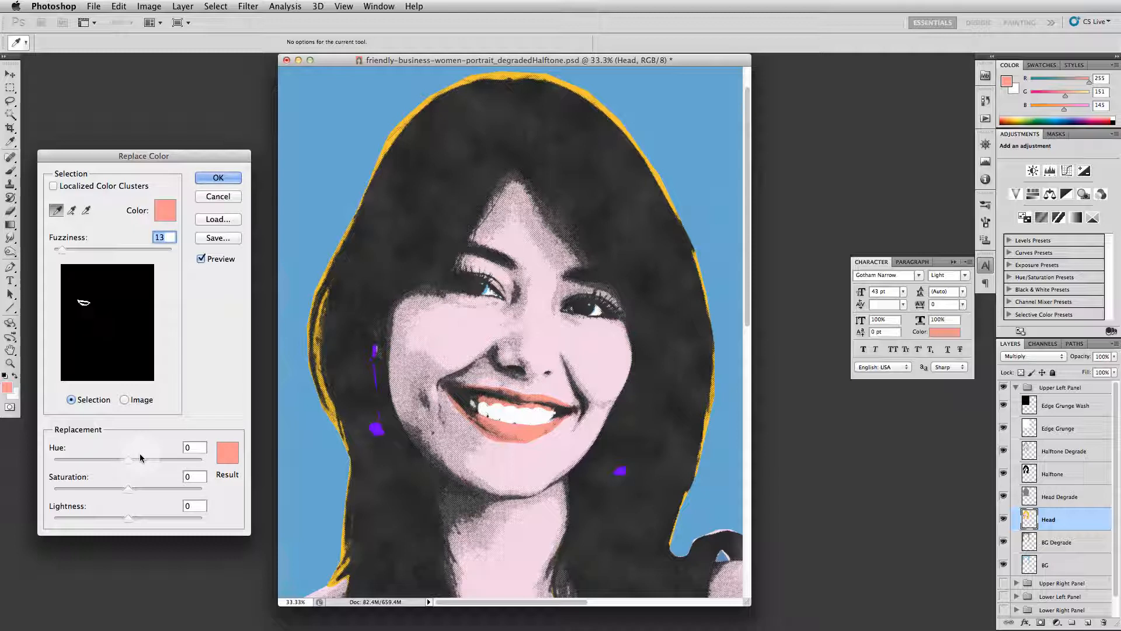
- Replace the sampled salmon lip color using Saturation 40 and Lightness -25, and apply it
left_click(184, 476)
type("40")
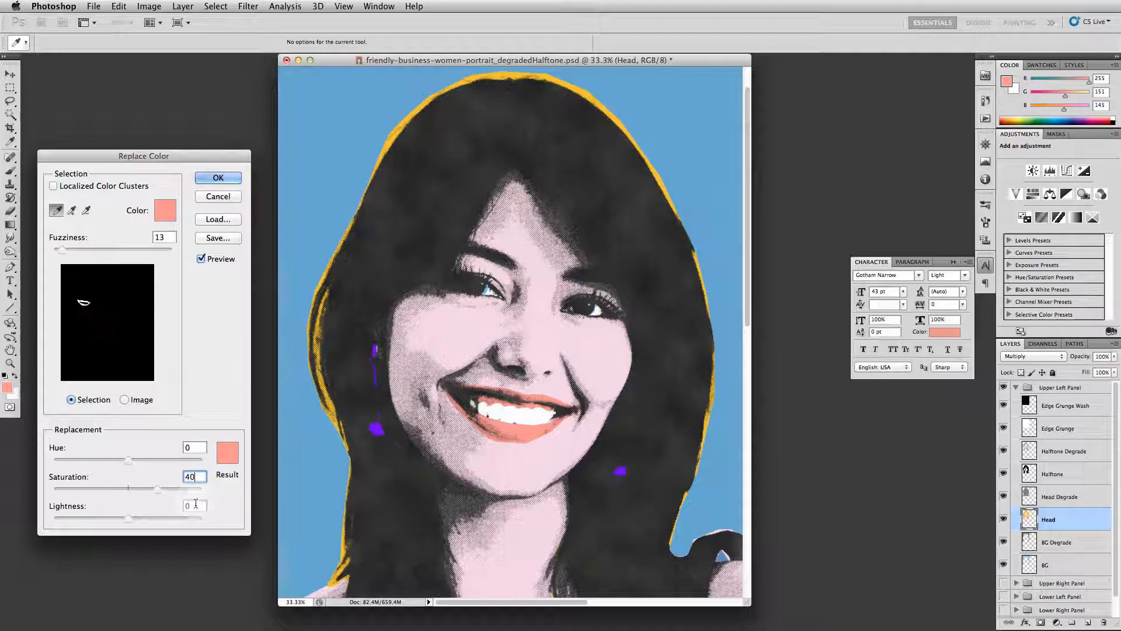
left_click(195, 504)
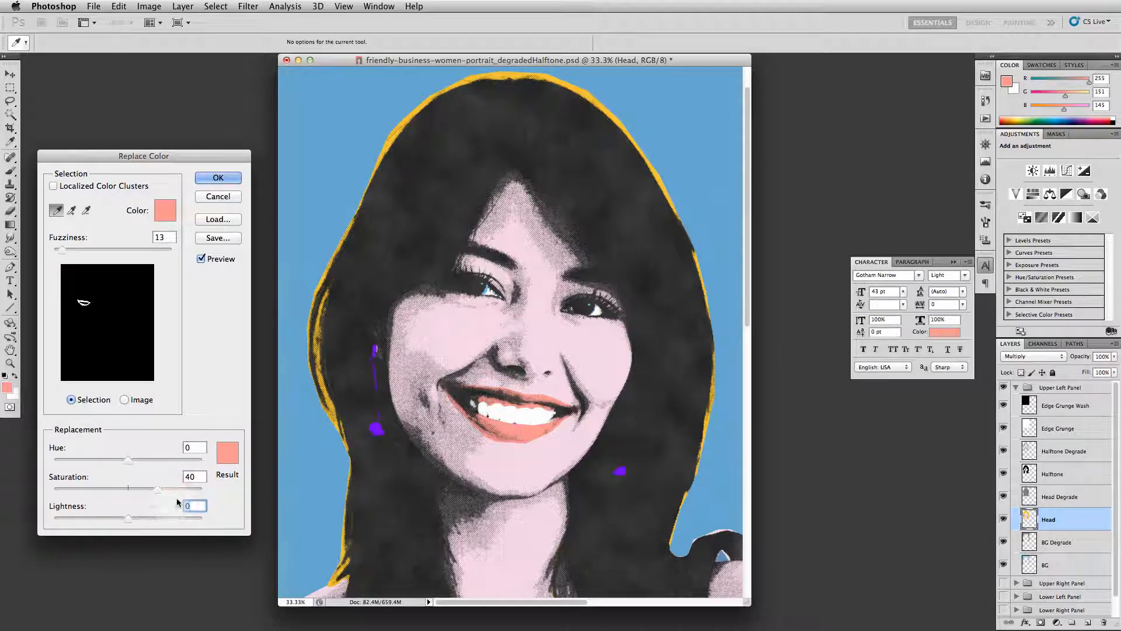
type("-25")
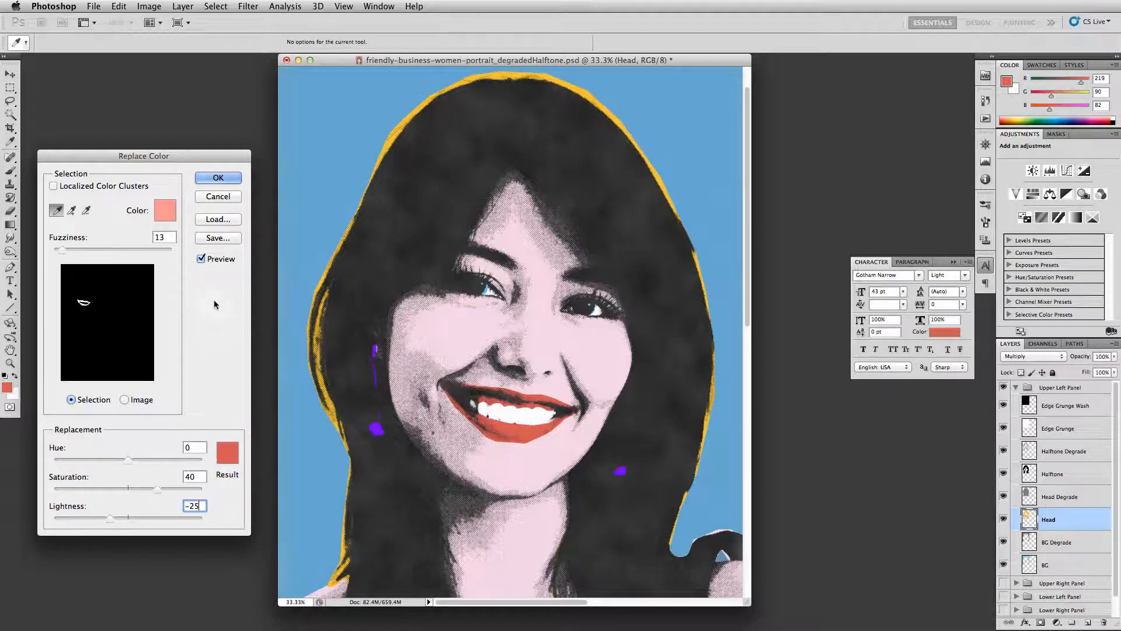
left_click(220, 178)
left_click(394, 465)
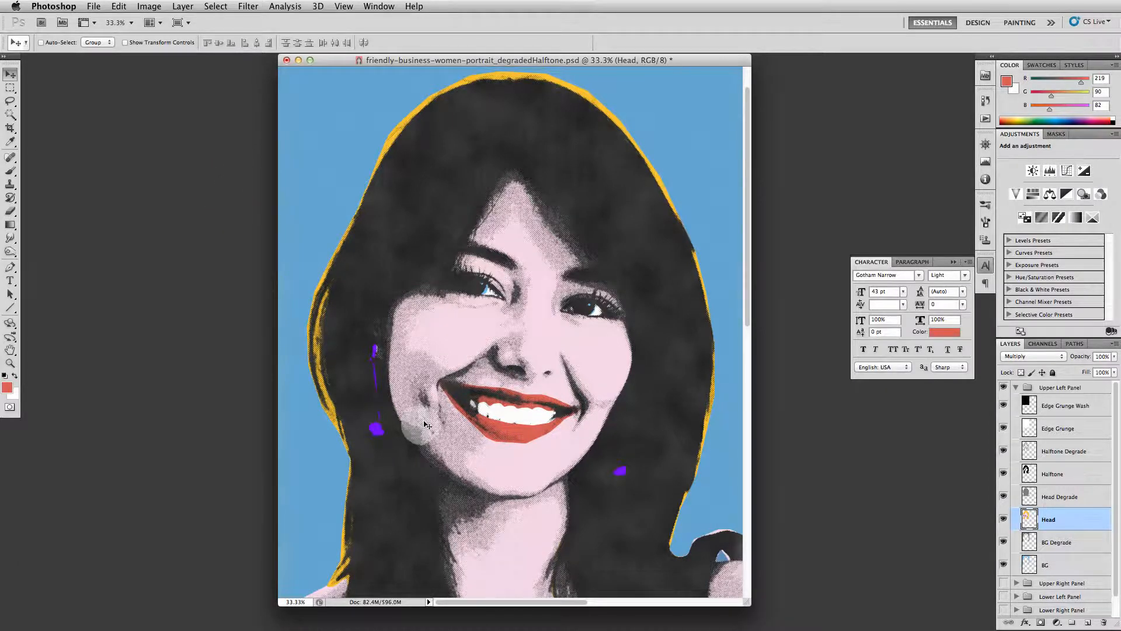
- Replace the purple earring color on the Head layer using Fuzziness 13 and Hue +141, and apply it
key("super+plus")
left_click_drag(443, 325, 495, 309)
key("super+plus")
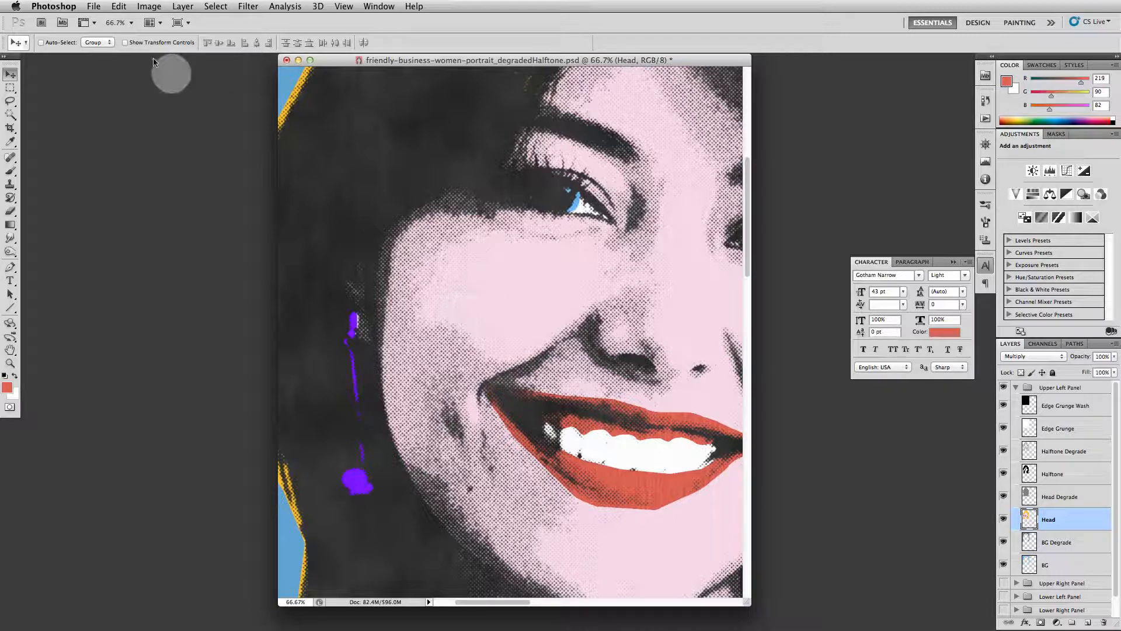
left_click(149, 6)
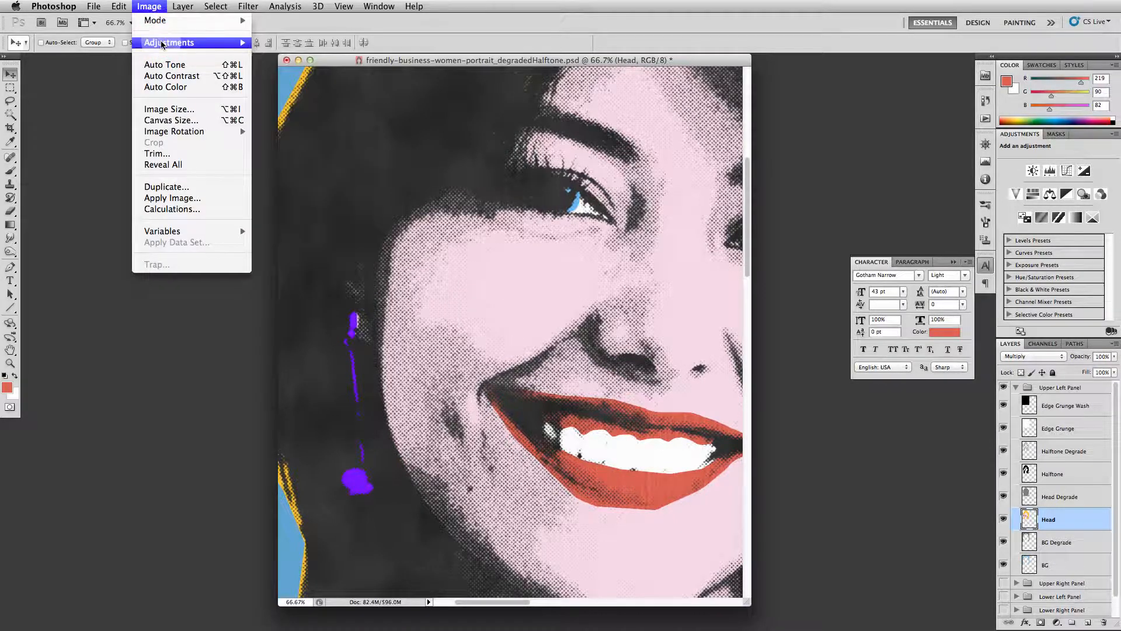
mouse_move(166, 43)
left_click(302, 299)
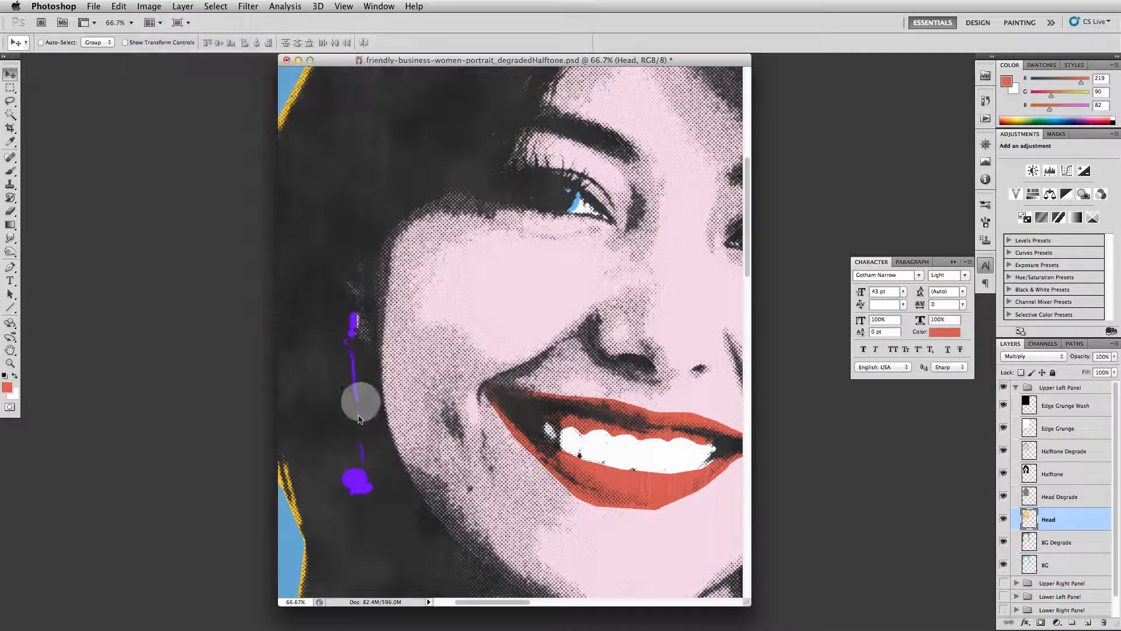
left_click(357, 464)
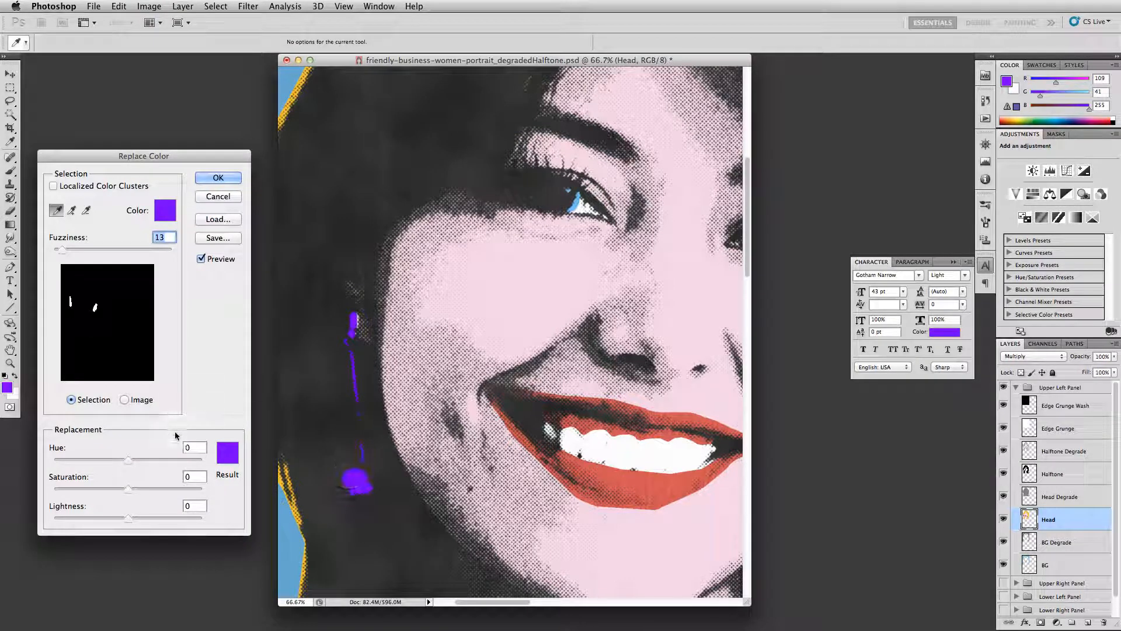
left_click_drag(217, 154, 209, 150)
left_click(316, 78)
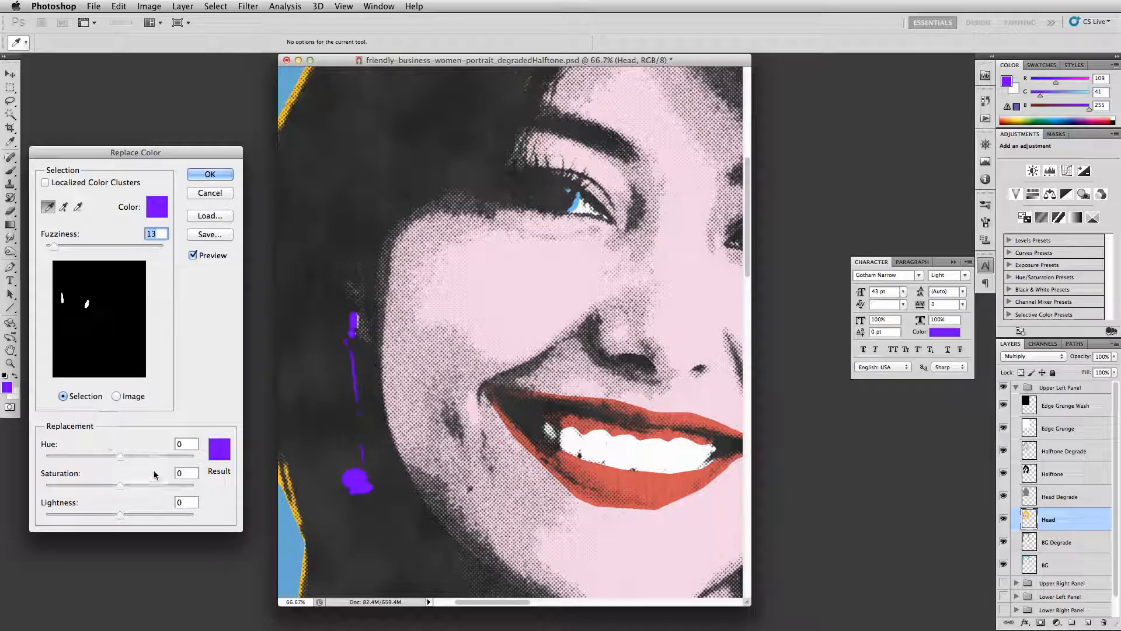
left_click_drag(120, 456, 176, 459)
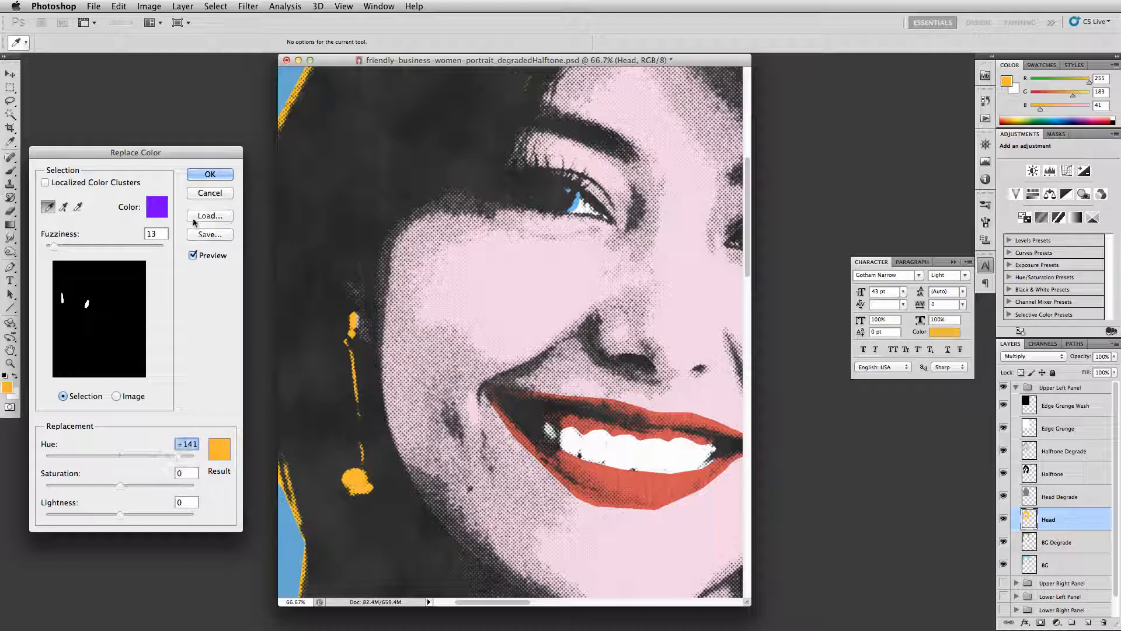
left_click(199, 174)
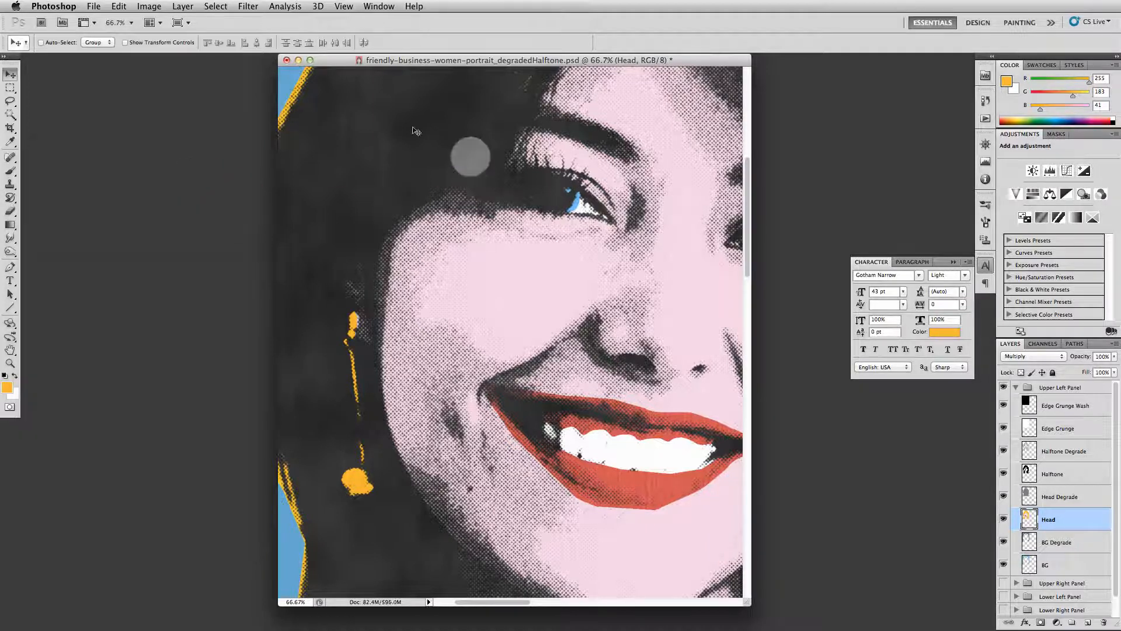
- Replace the blue eye color on the Head layer using Fuzziness 13 and Hue -159, and apply it
left_click(149, 6)
mouse_move(169, 43)
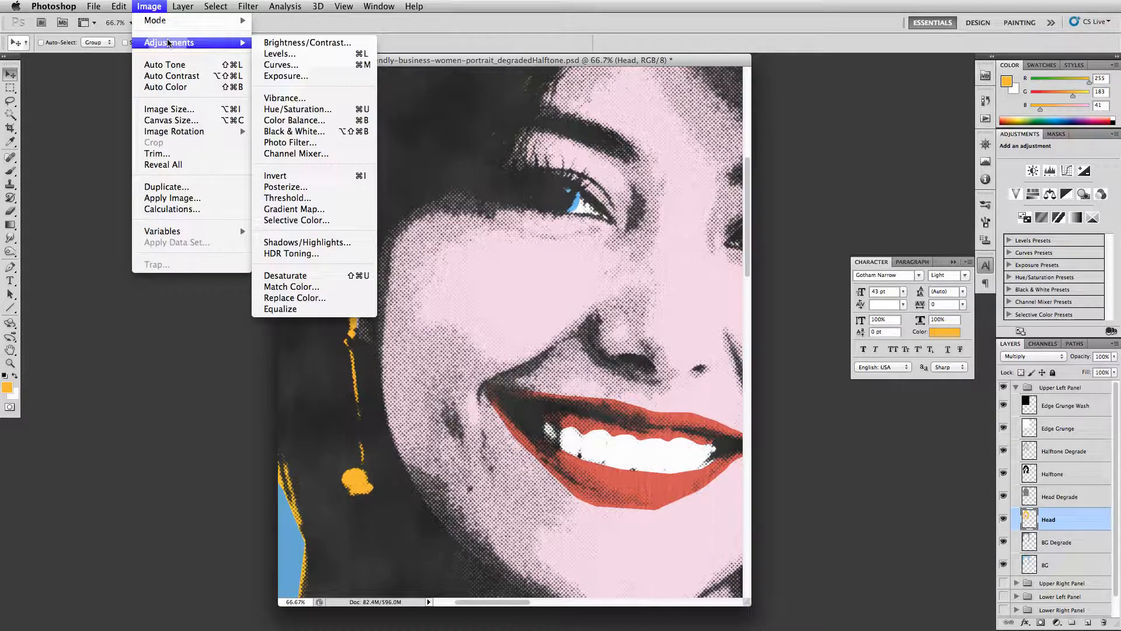
left_click(315, 297)
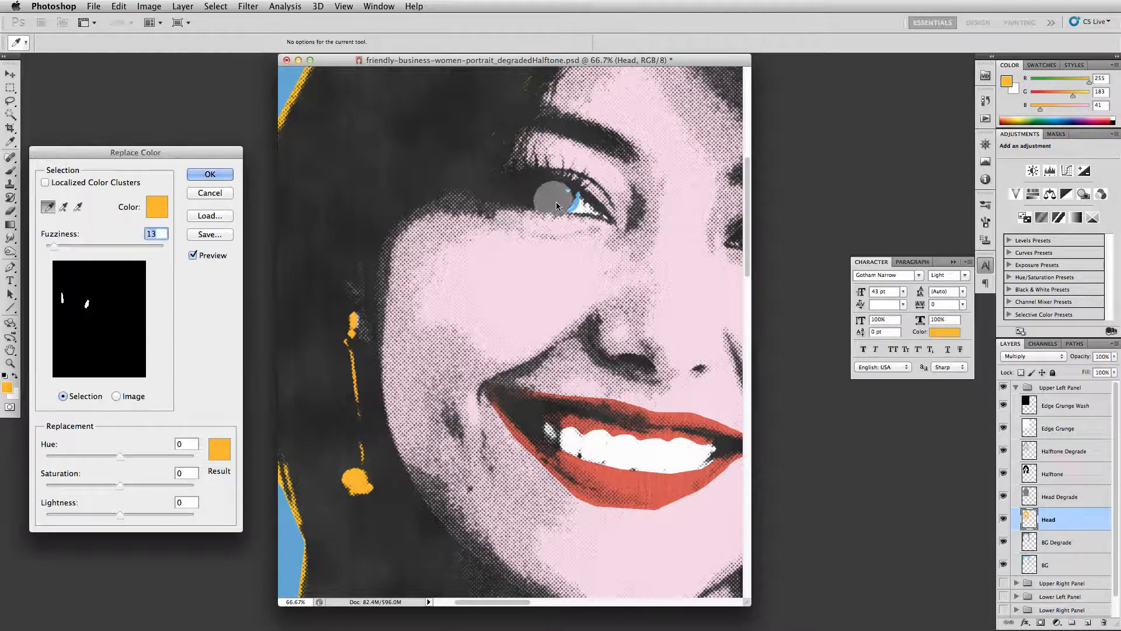
left_click(556, 205)
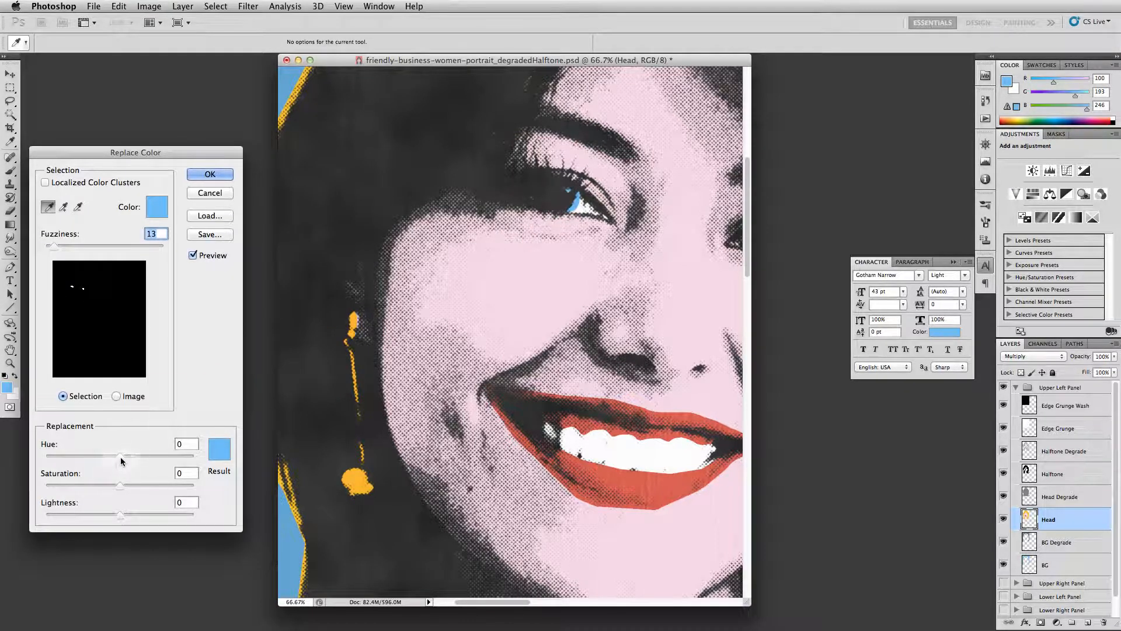
left_click_drag(120, 457, 55, 446)
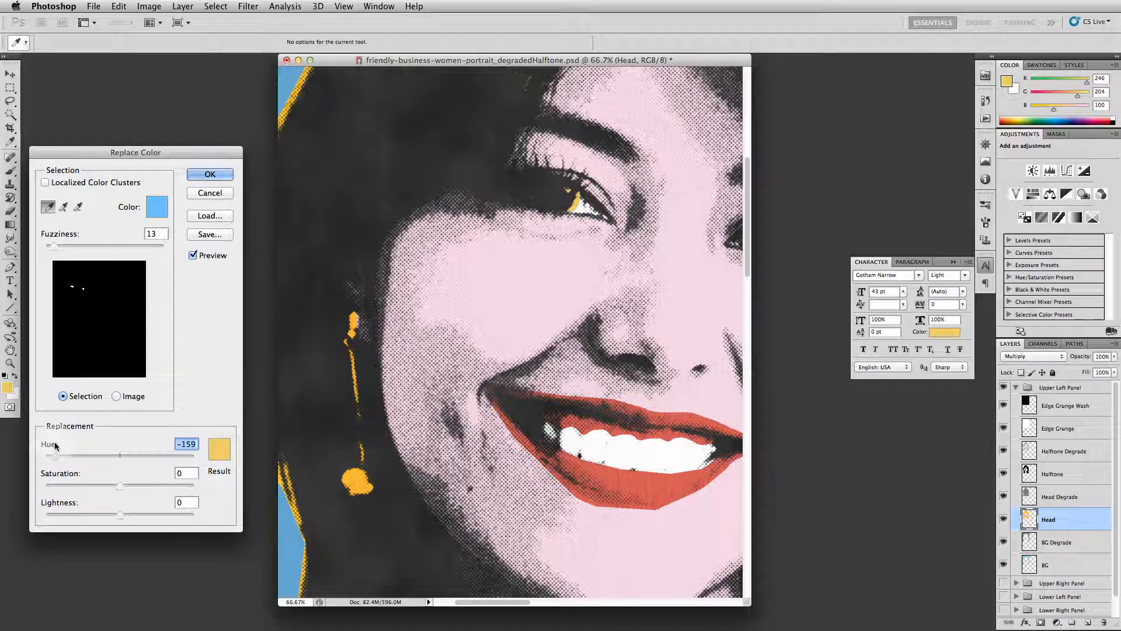
left_click(199, 174)
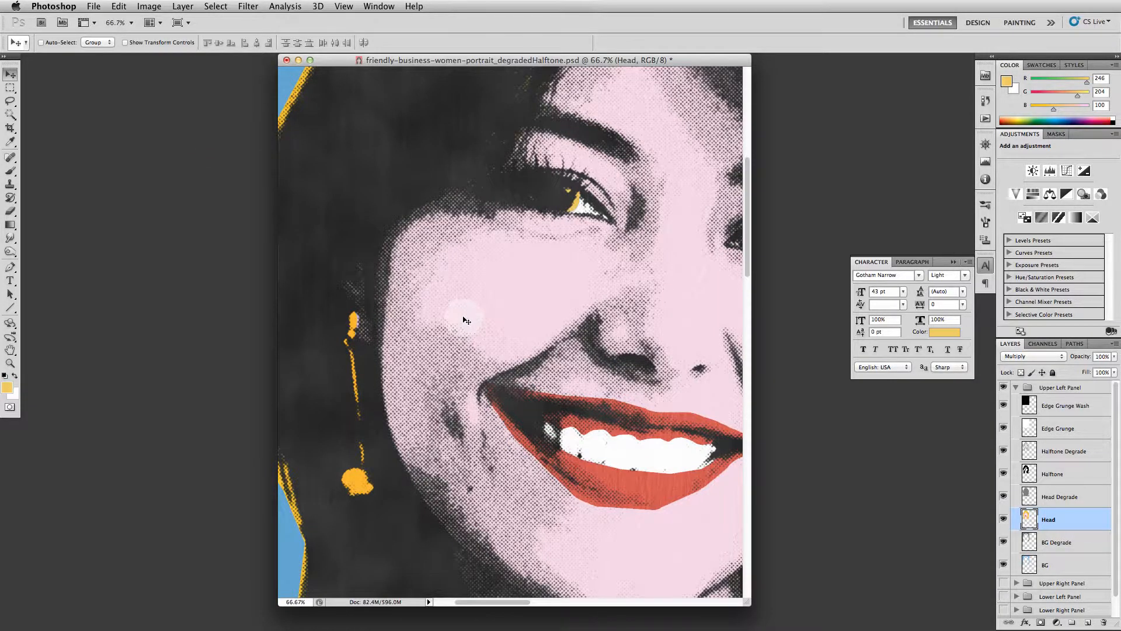
- Review the recolored upper left portrait as a whole, and examine its eyes, lips and earring up close
key("super+minus")
key("super+minus")
key("super+minus")
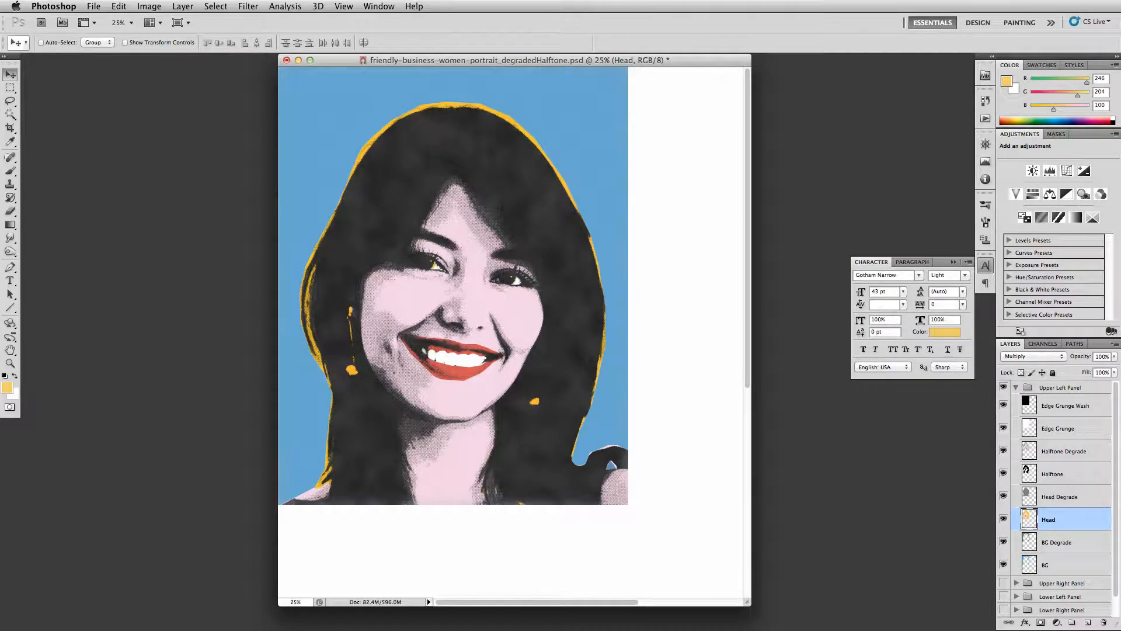
key("super+minus")
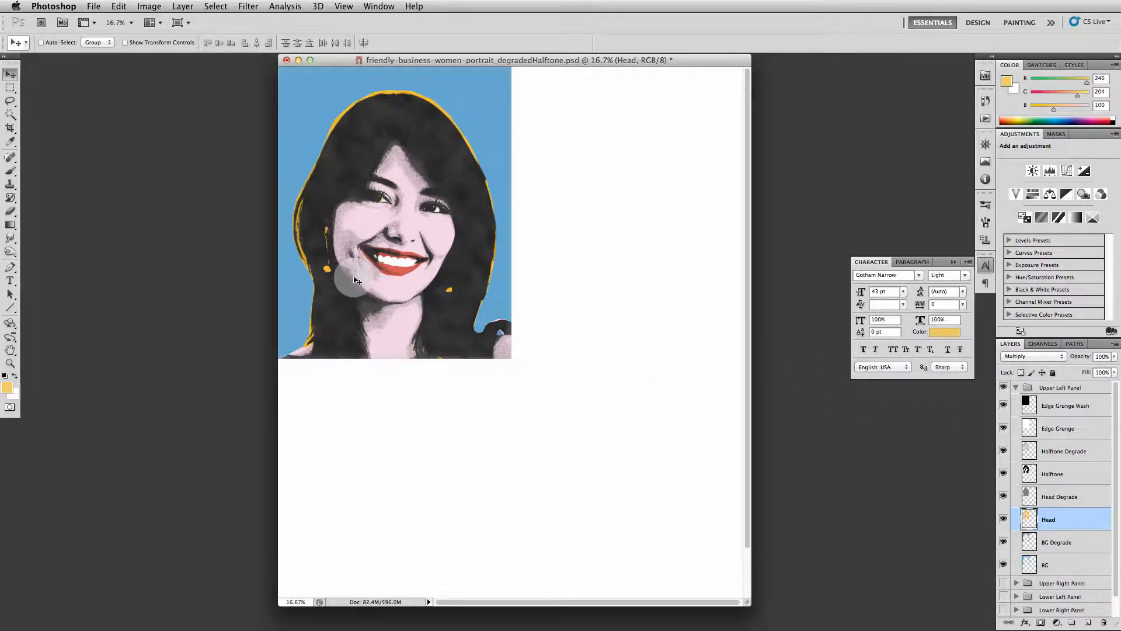
key("super+plus")
key("super+plus")
key("super+plus")
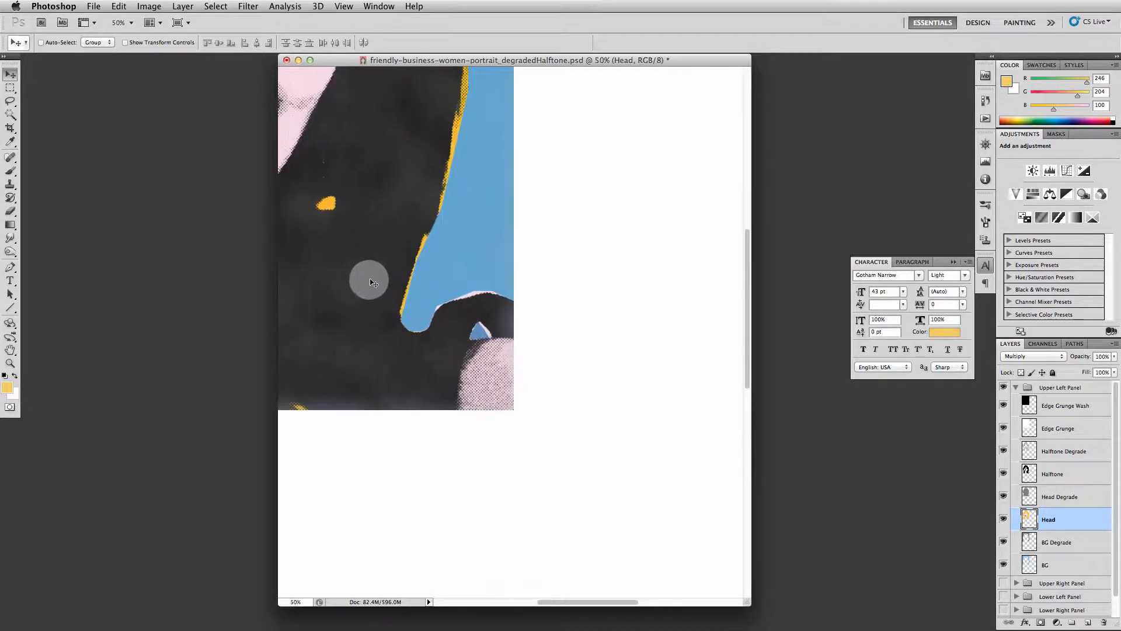
left_click_drag(447, 231, 618, 446)
left_click_drag(467, 282, 580, 327)
key("super+plus")
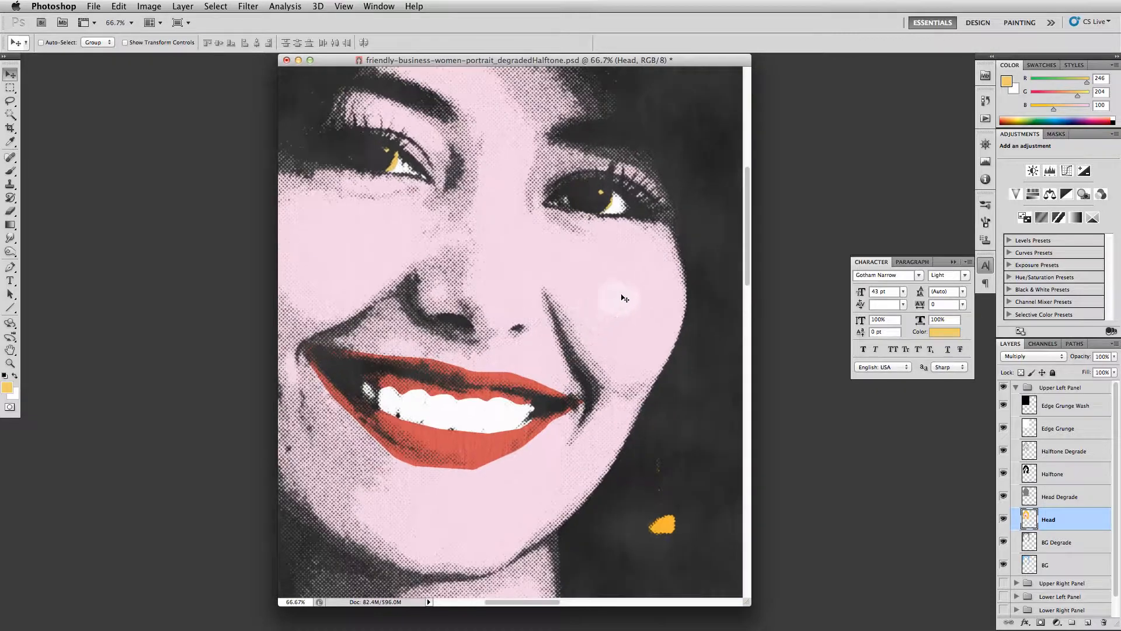
left_click_drag(624, 298, 531, 433)
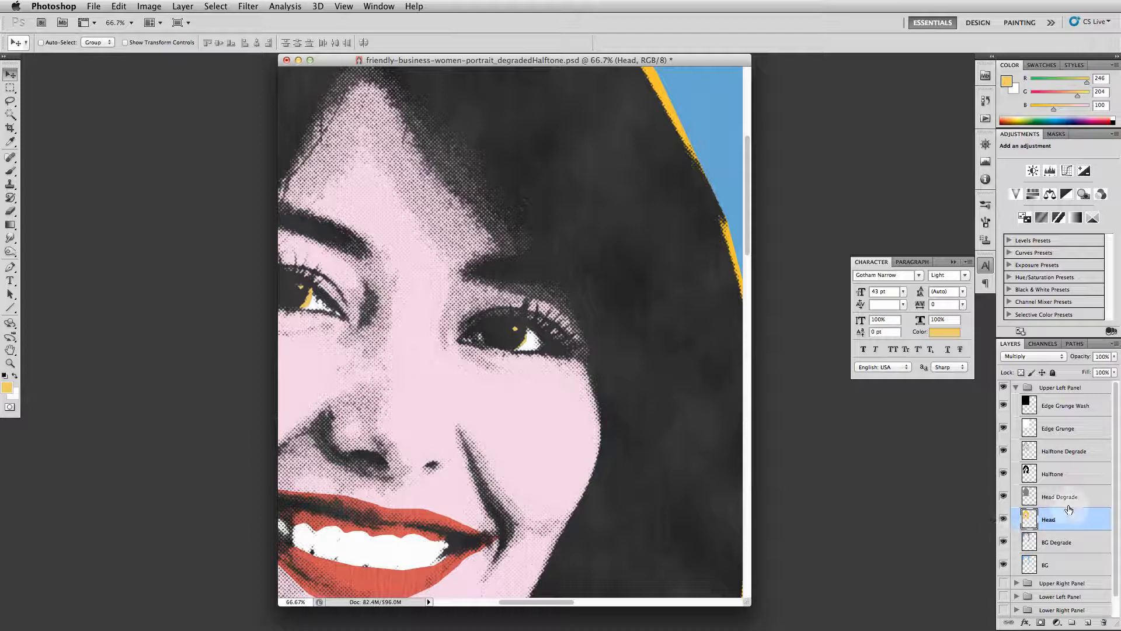
- Compare the portrait with the Halftone Degrade layer hidden and shown
left_click(1064, 452)
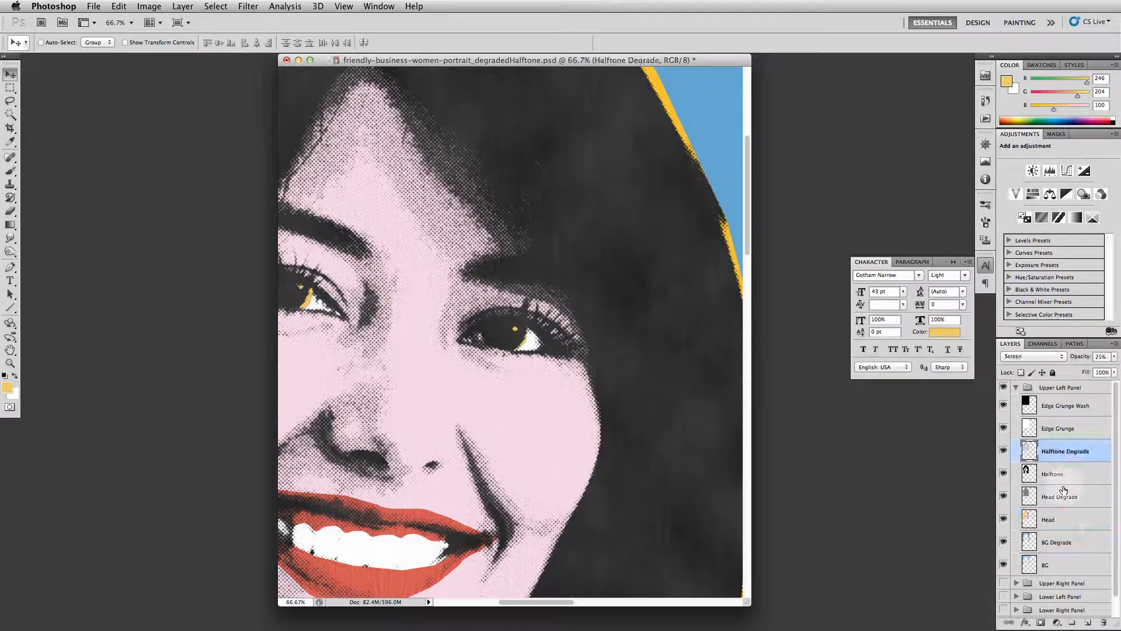
left_click(1003, 451)
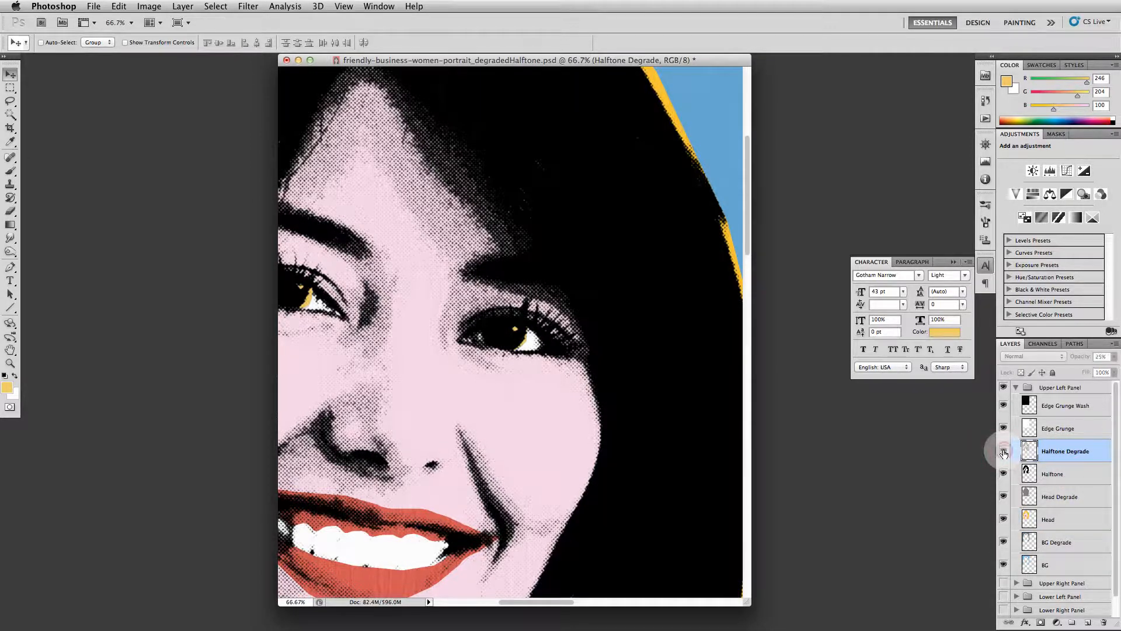
left_click(1003, 451)
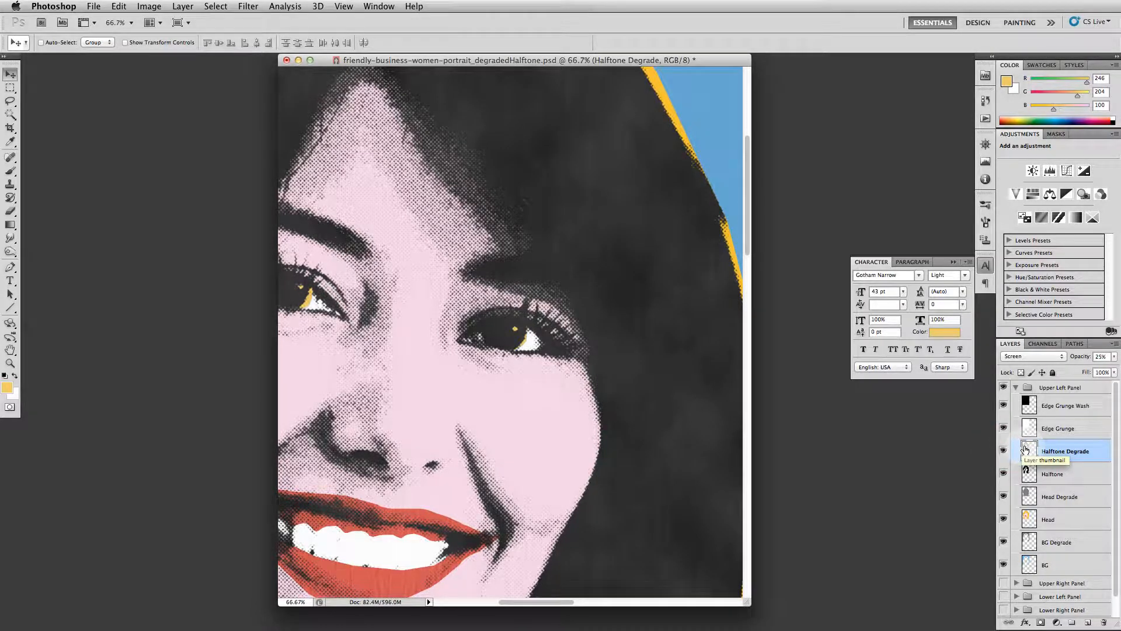
- Try the Halftone Degrade layer at 50% and 10% opacity
left_click(1091, 450)
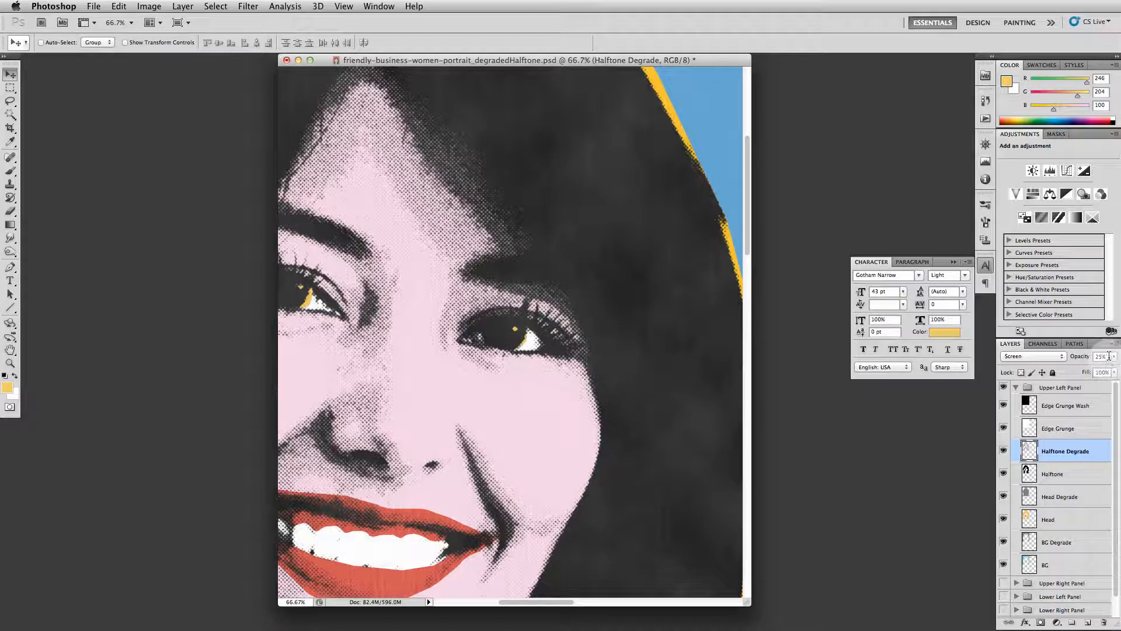
left_click(1076, 356)
type("50")
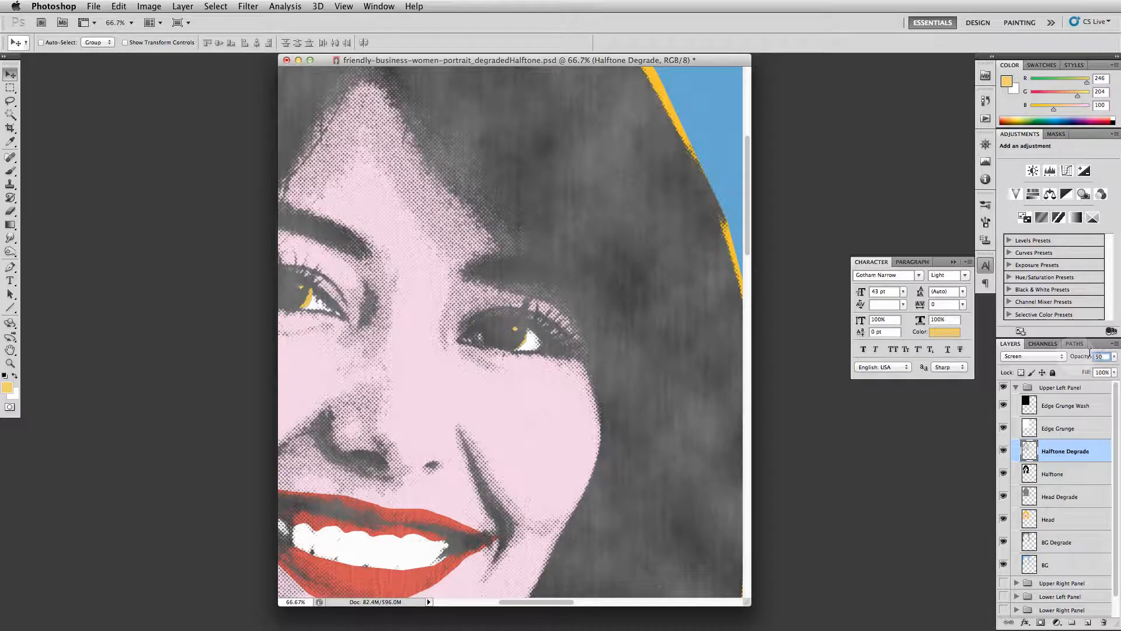
type("10")
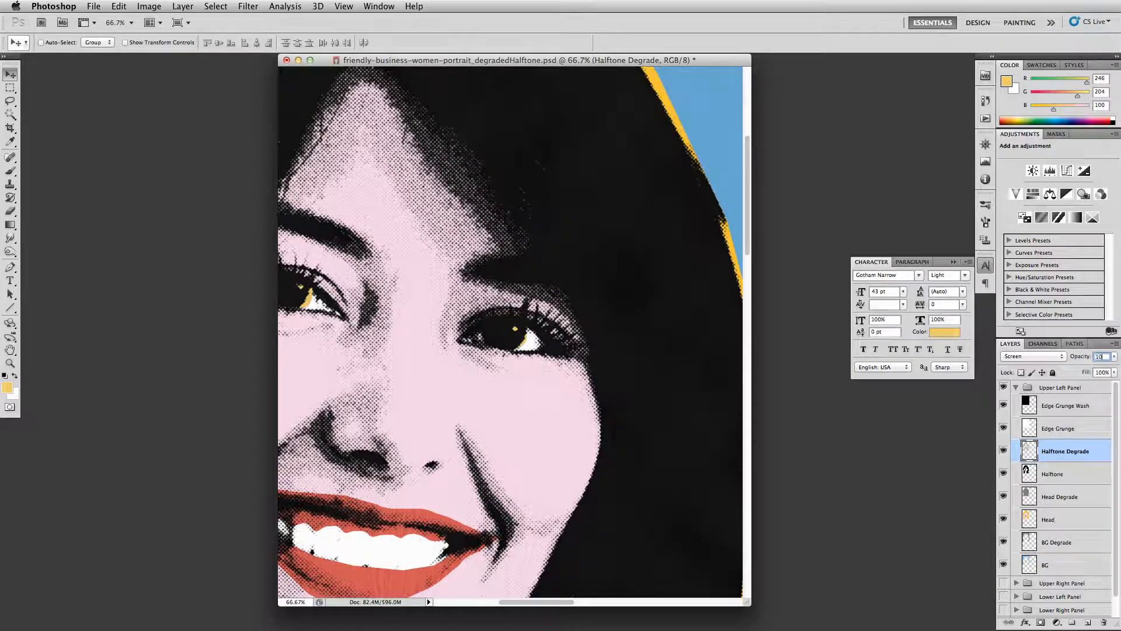
- Undo the opacity trials and set the Halftone Degrade layer's opacity back to 25%
left_click_drag(1105, 355, 1090, 356)
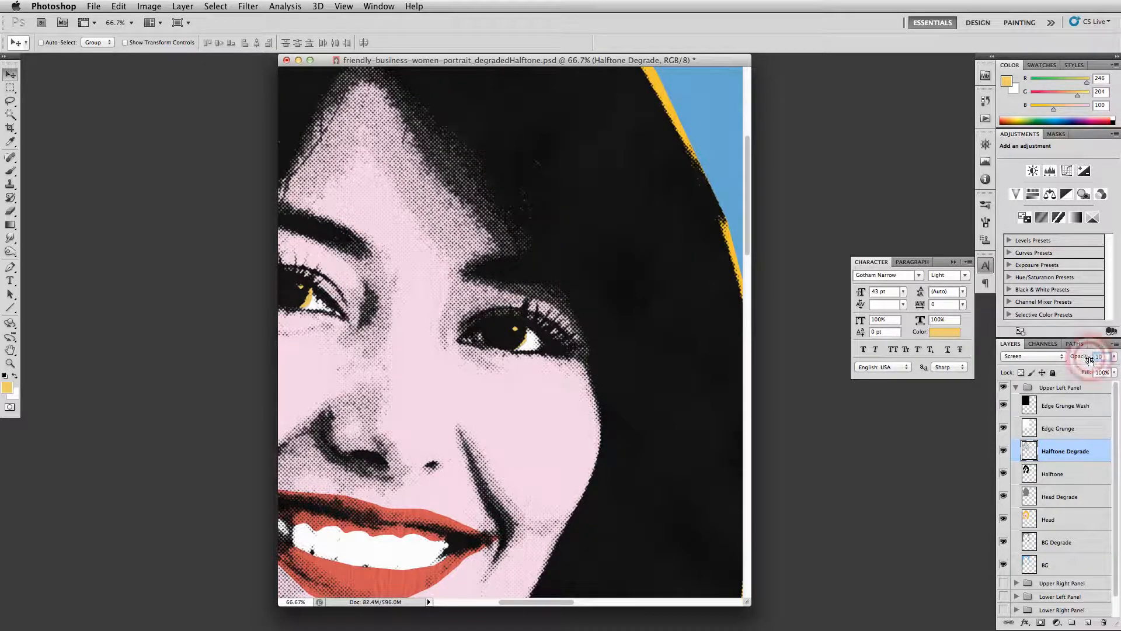
key("super+z")
key("super+z")
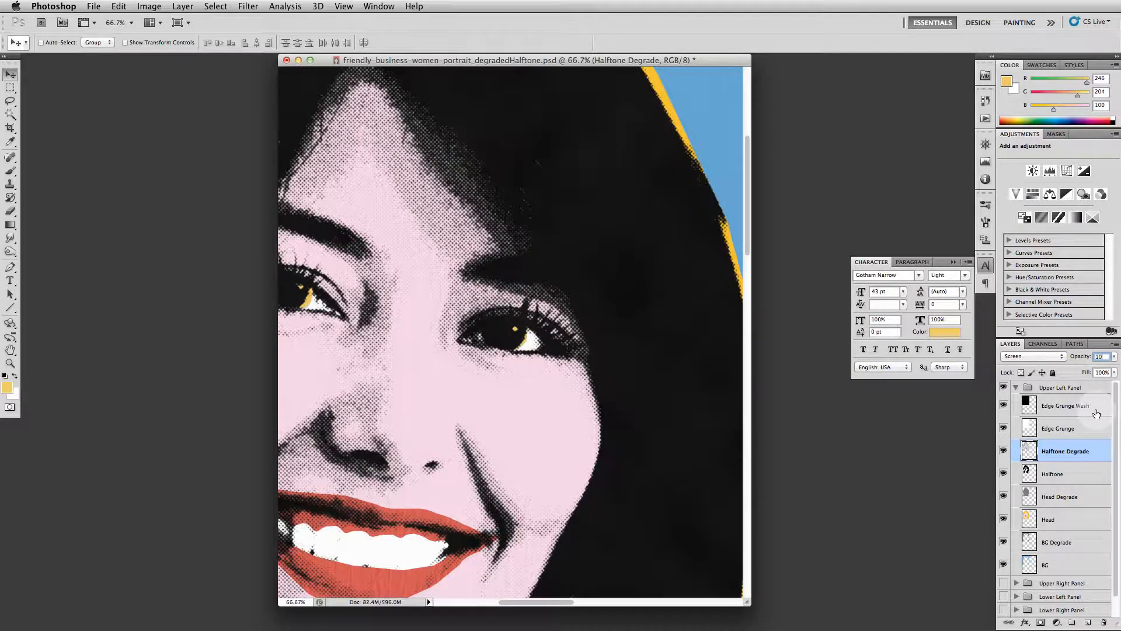
key("super+z")
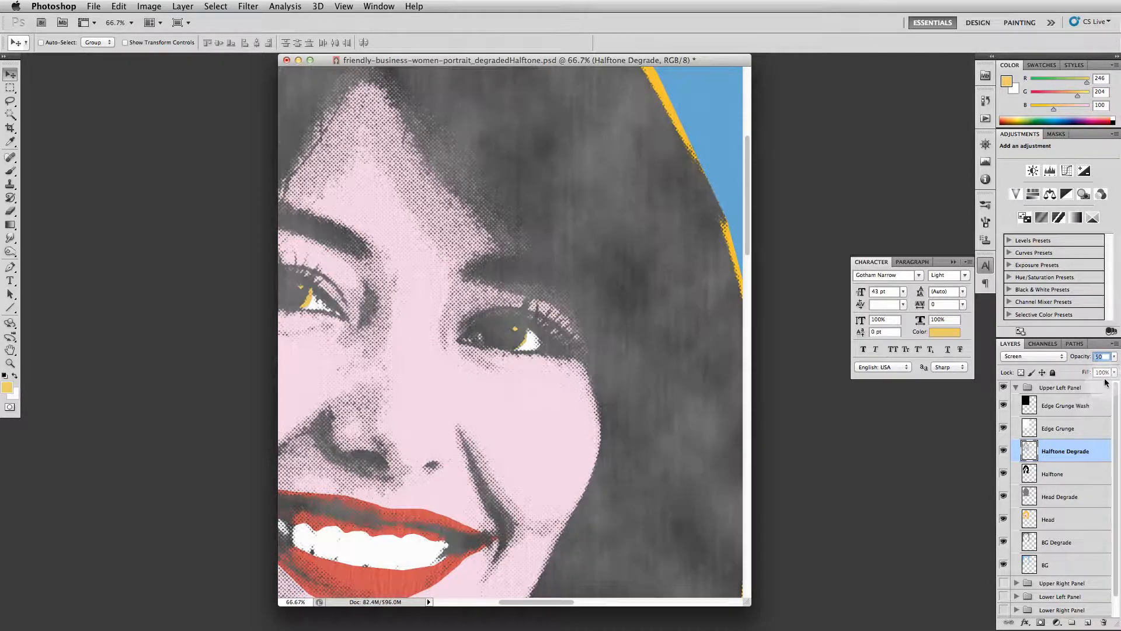
type("25")
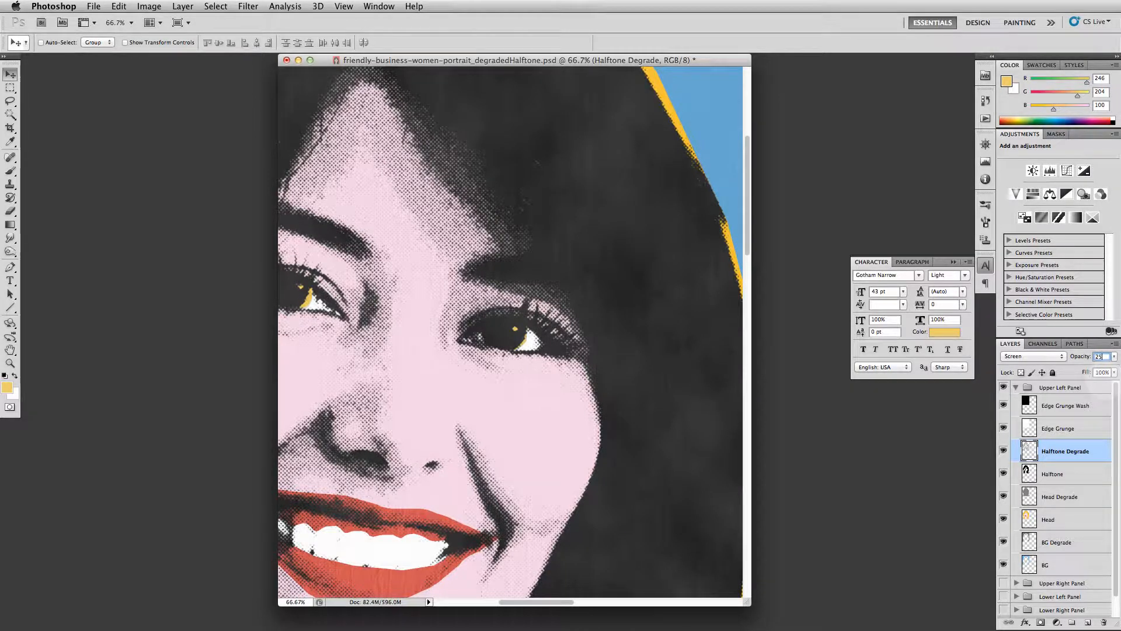
key("Return")
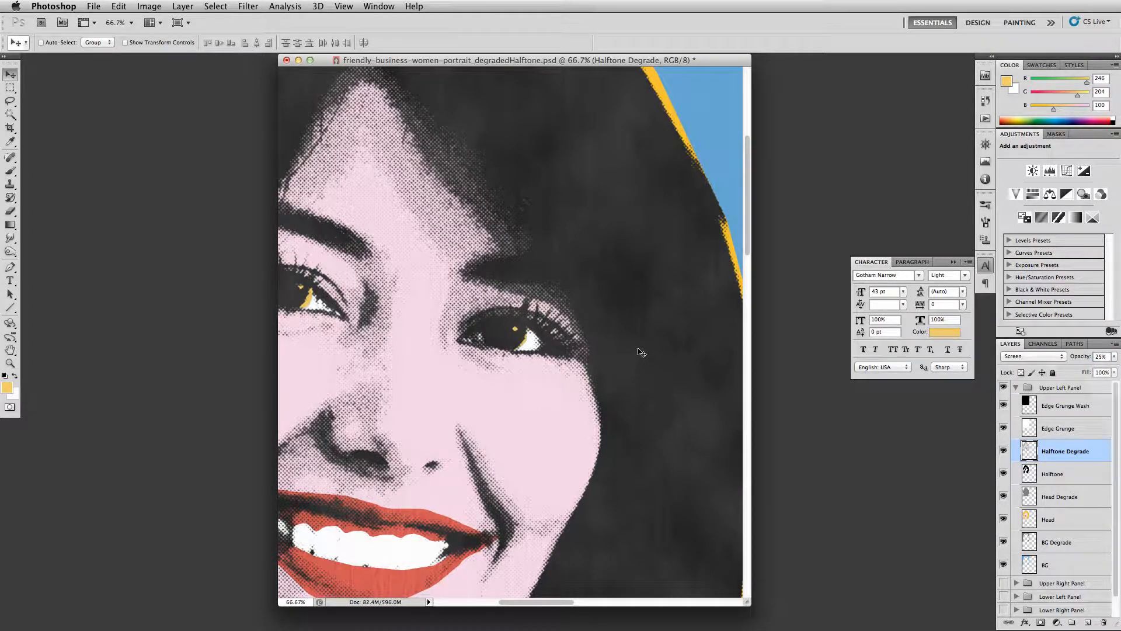
left_click(639, 351)
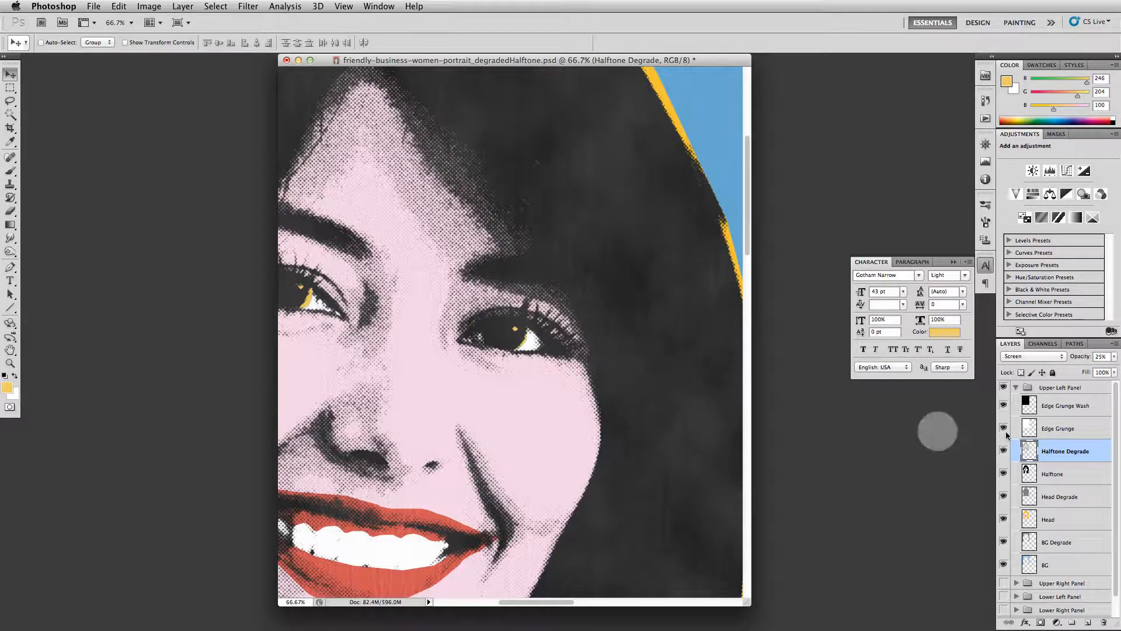
- Try the Halftone Degrade layer at 100% opacity with Levels input values of 172 for black and 229 for white
left_click(1114, 356)
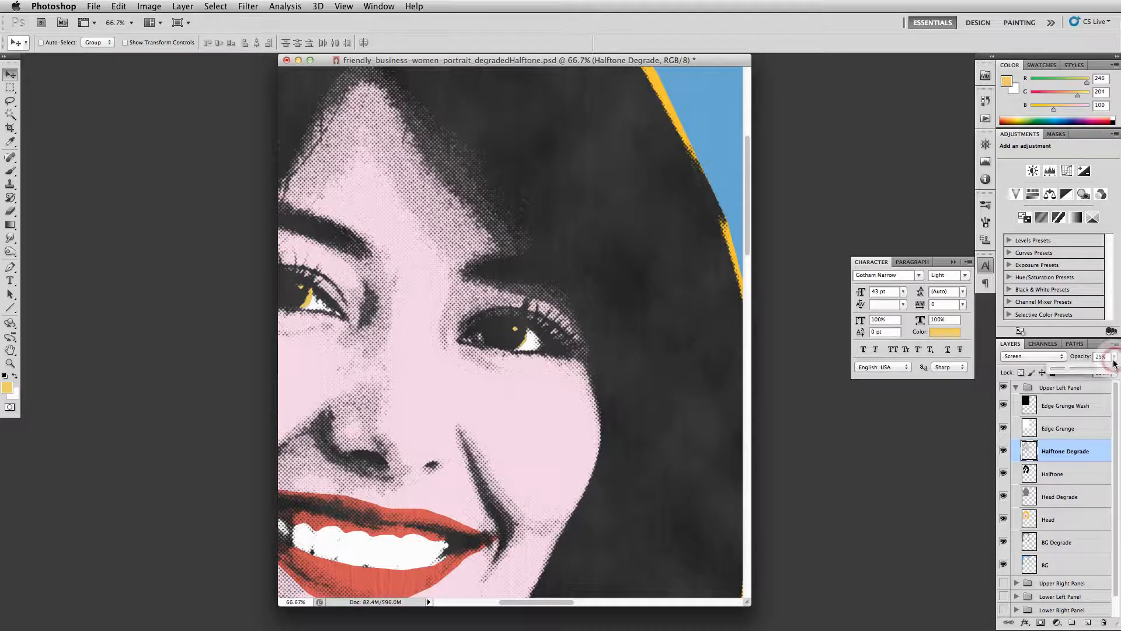
left_click_drag(1068, 369, 1117, 373)
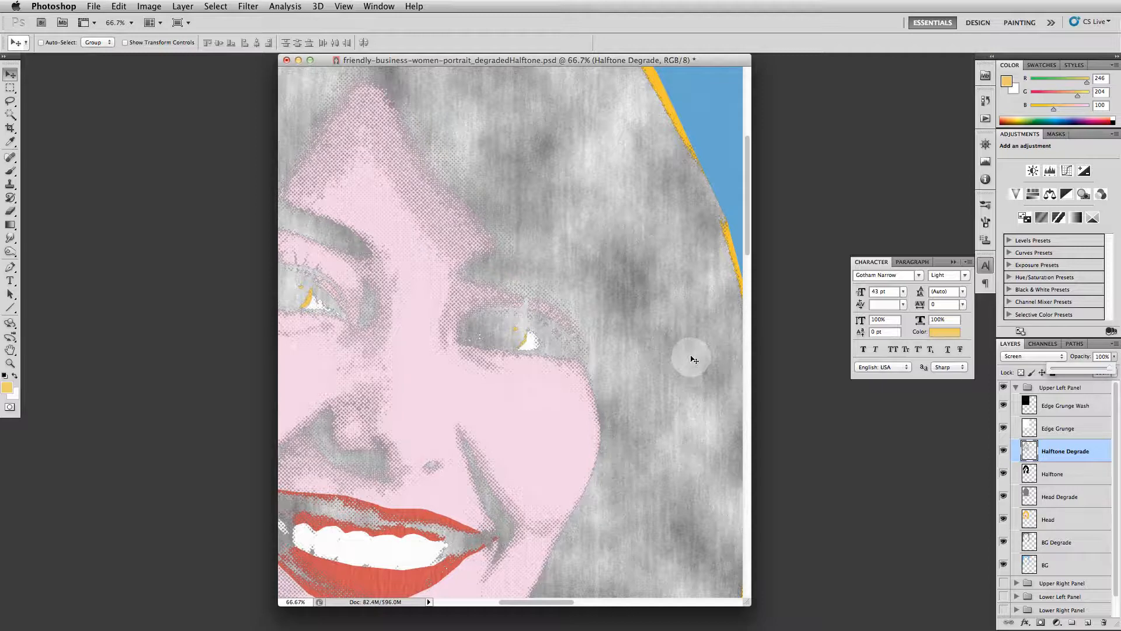
key("super+l")
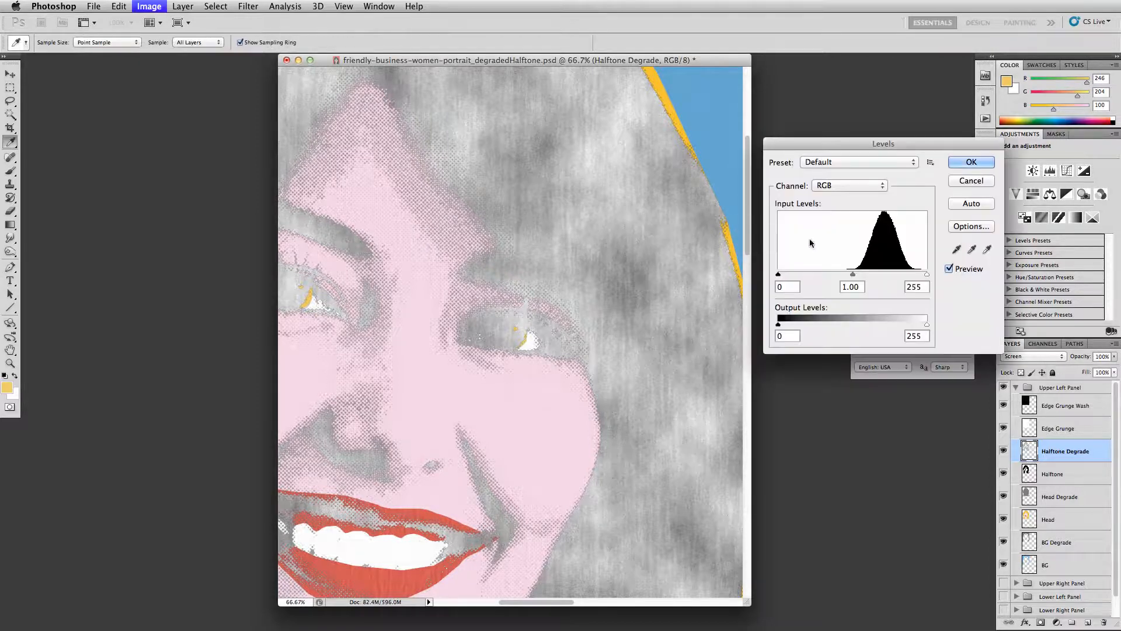
left_click_drag(778, 274, 821, 273)
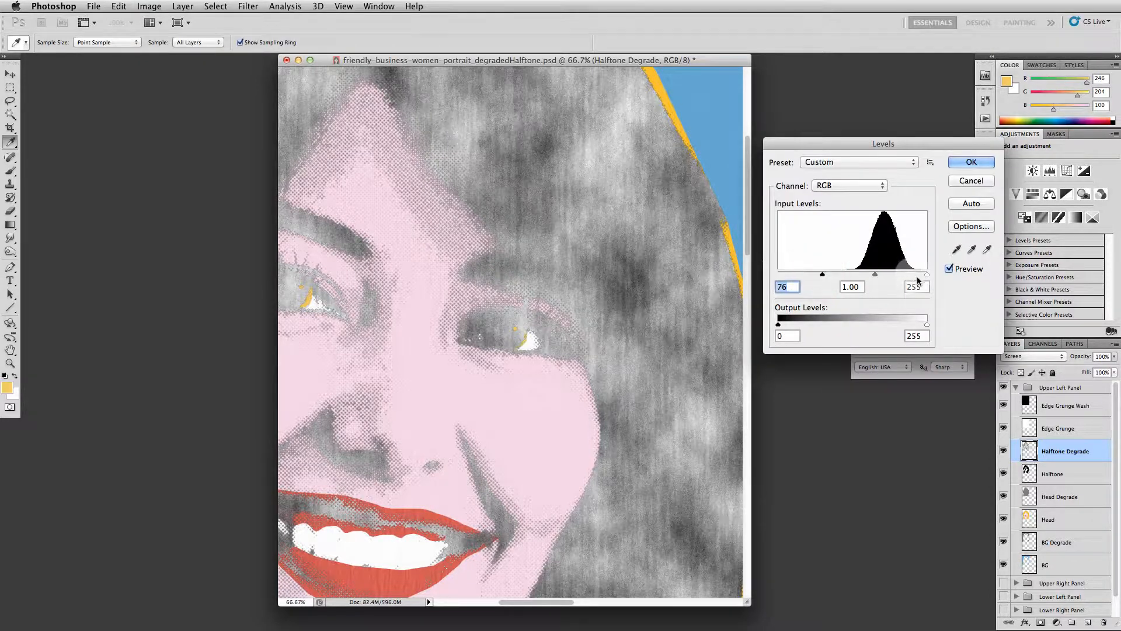
left_click_drag(927, 274, 911, 275)
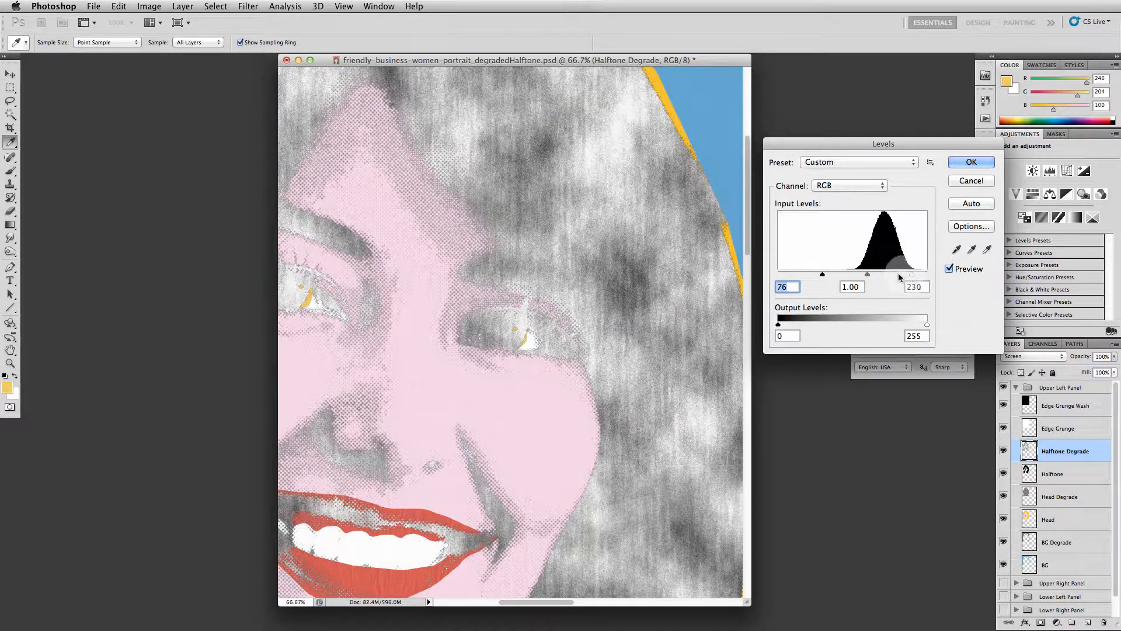
left_click_drag(822, 274, 878, 275)
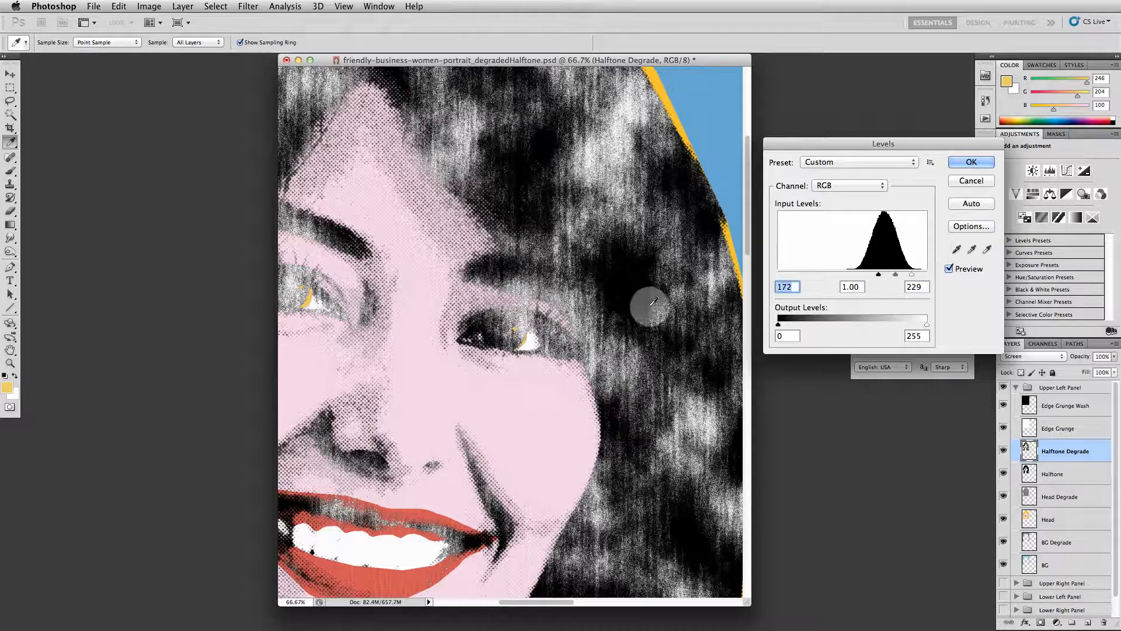
left_click(972, 181)
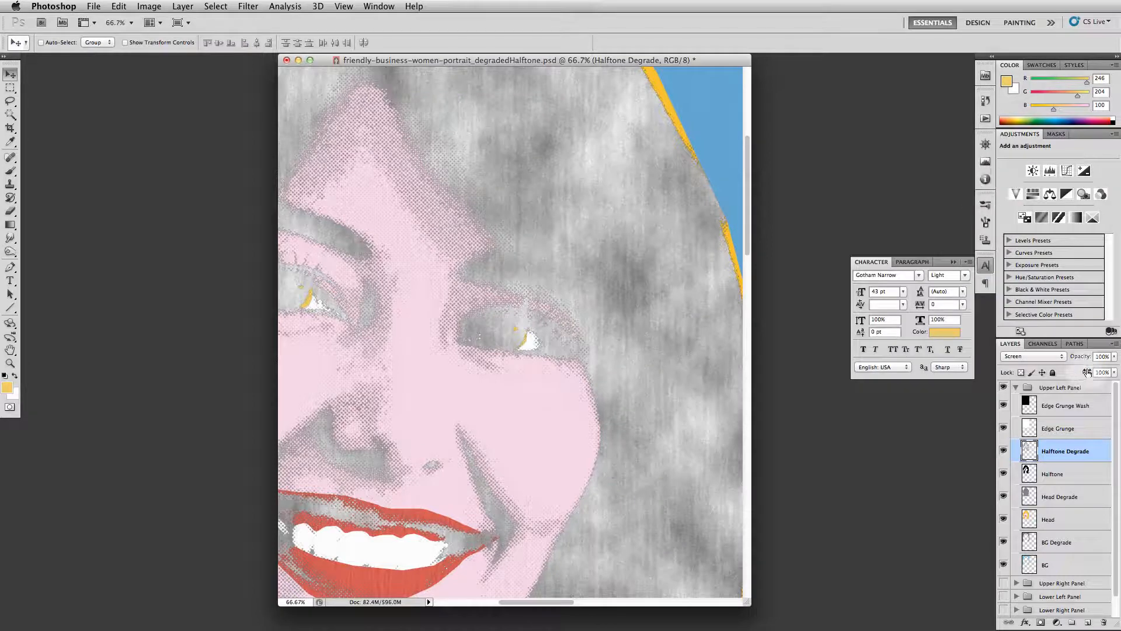
- Set the Halftone Degrade layer's opacity back to 25%
left_click(1099, 357)
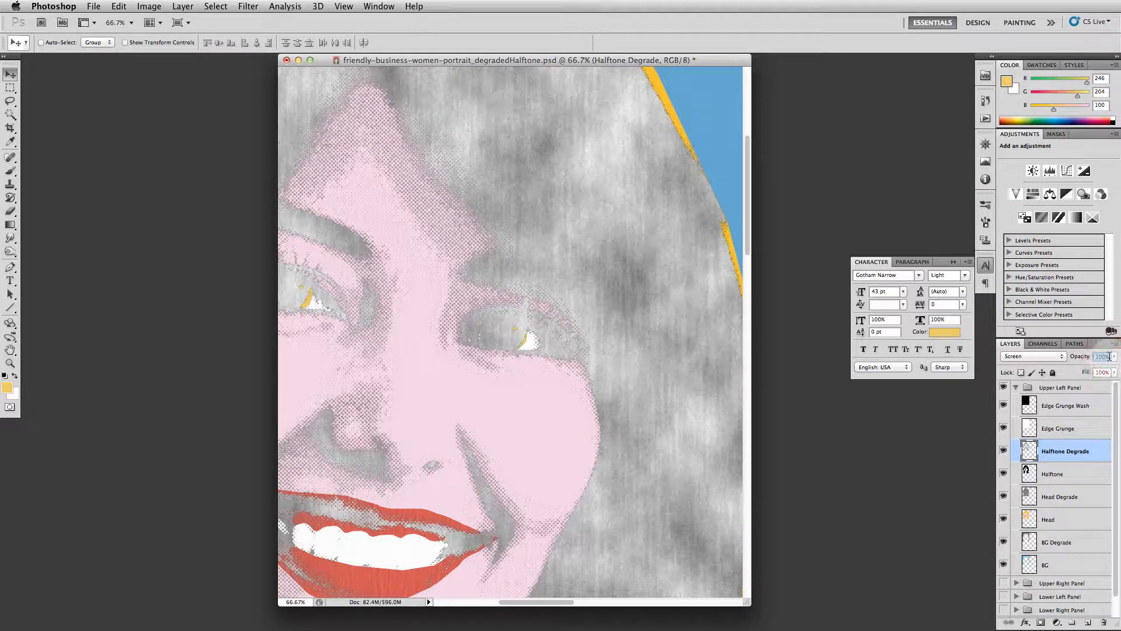
type("25")
key("Return")
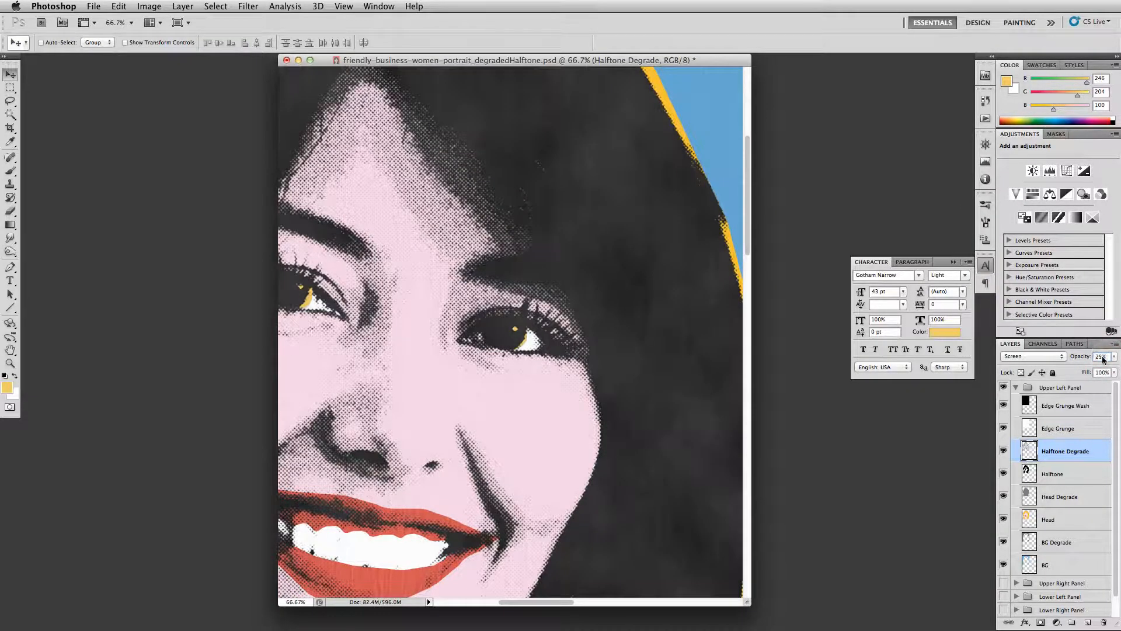
- Collapse the Upper Left Panel group and select the Upper Right Panel group
left_click(1063, 387)
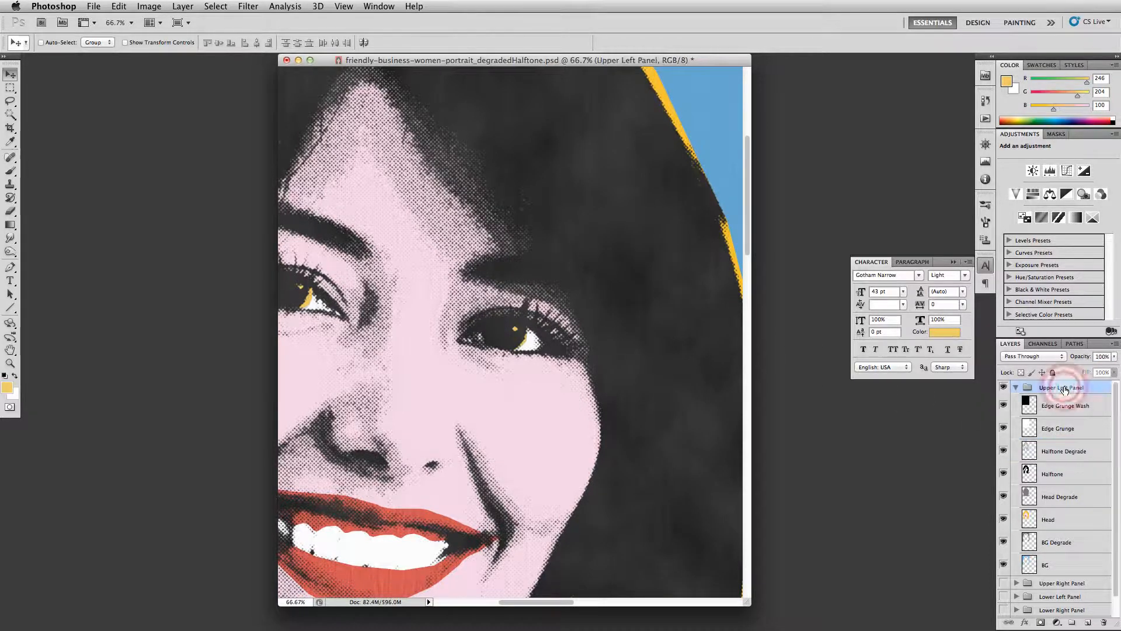
left_click(1016, 388)
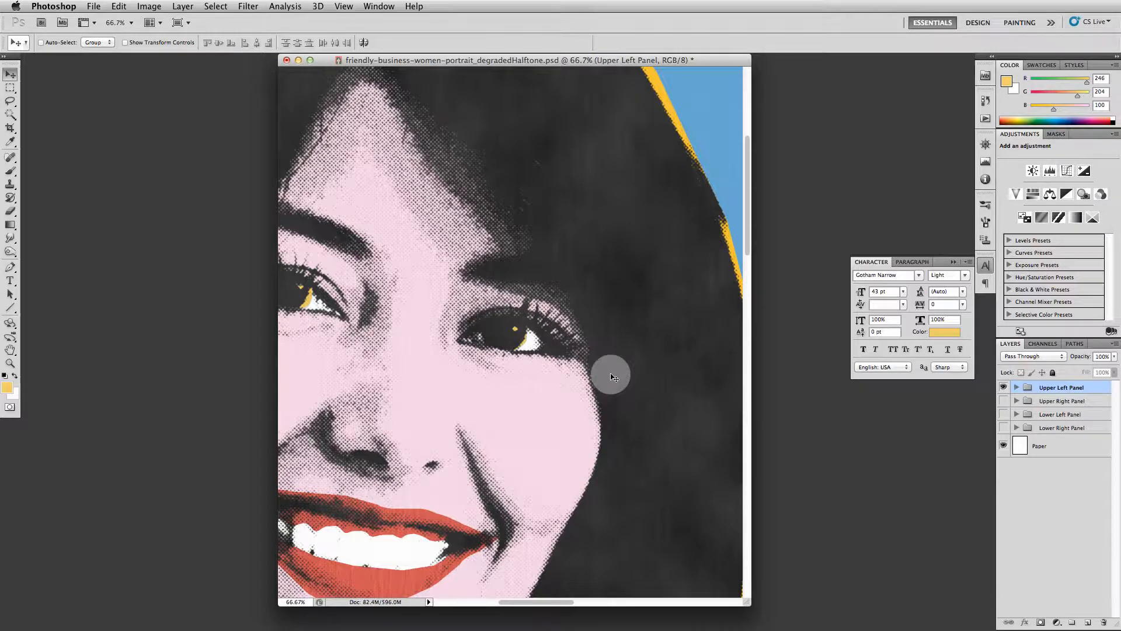
key("super+minus")
key("super+minus")
key("super+minus")
key("super+minus")
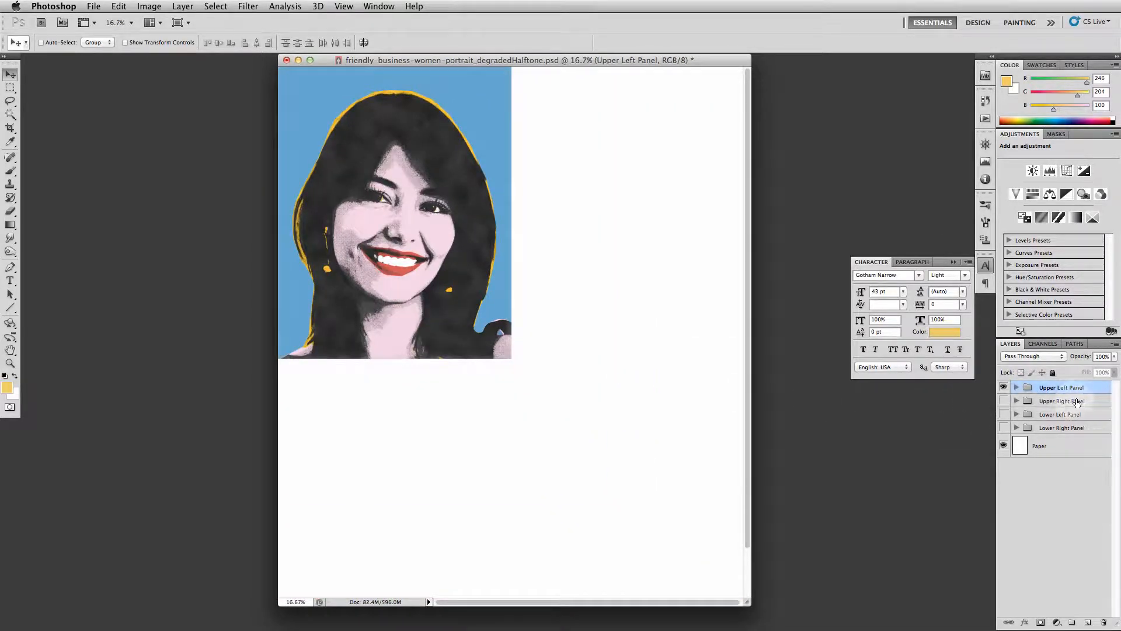
left_click(1023, 401)
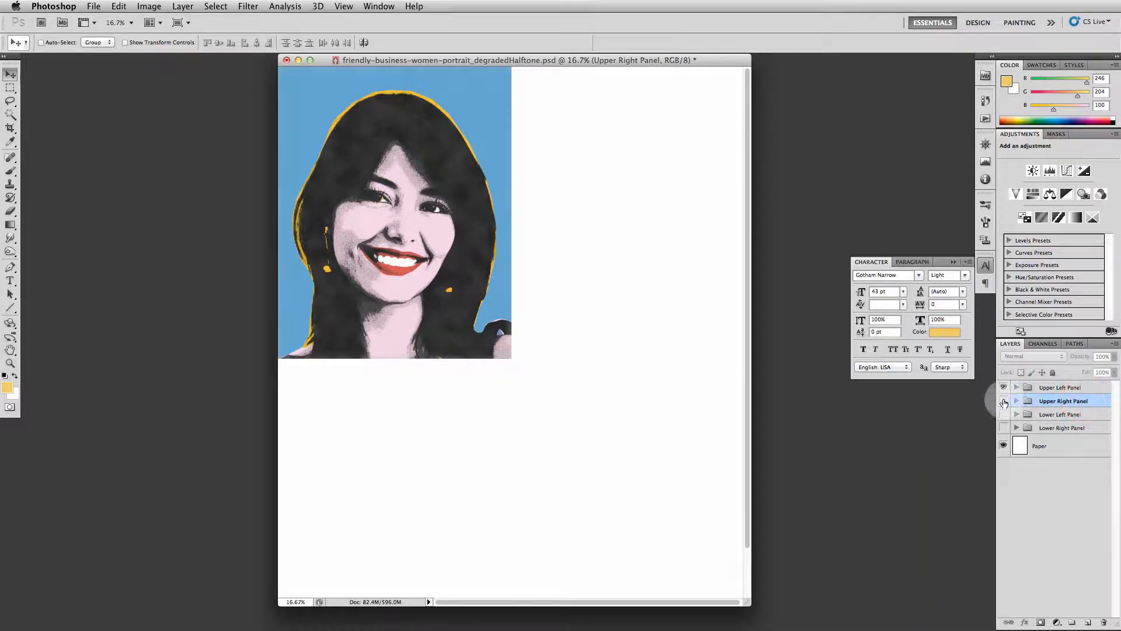